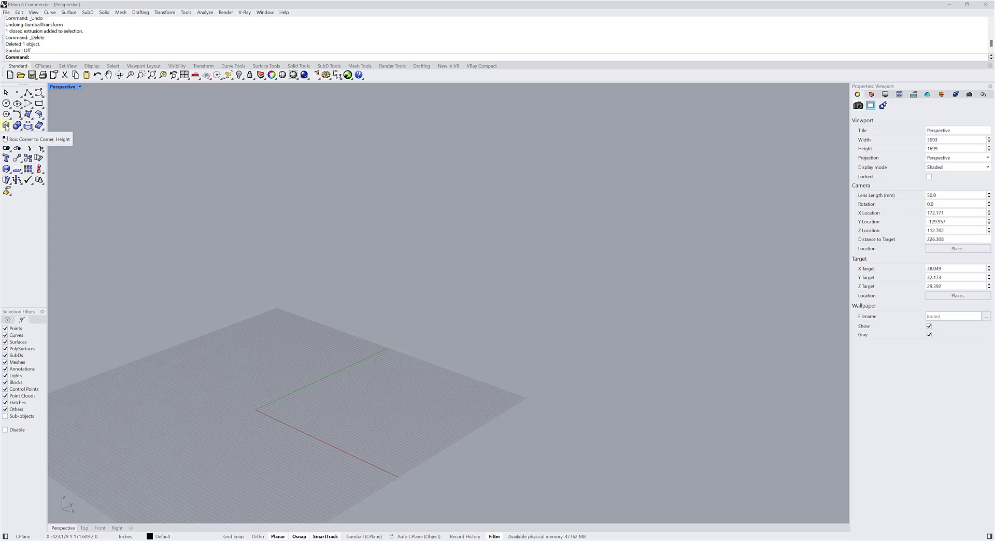
# Create a box with its first base corner at the origin (0) and a length, width and height of 50 inches.
pyautogui.click(6, 126)
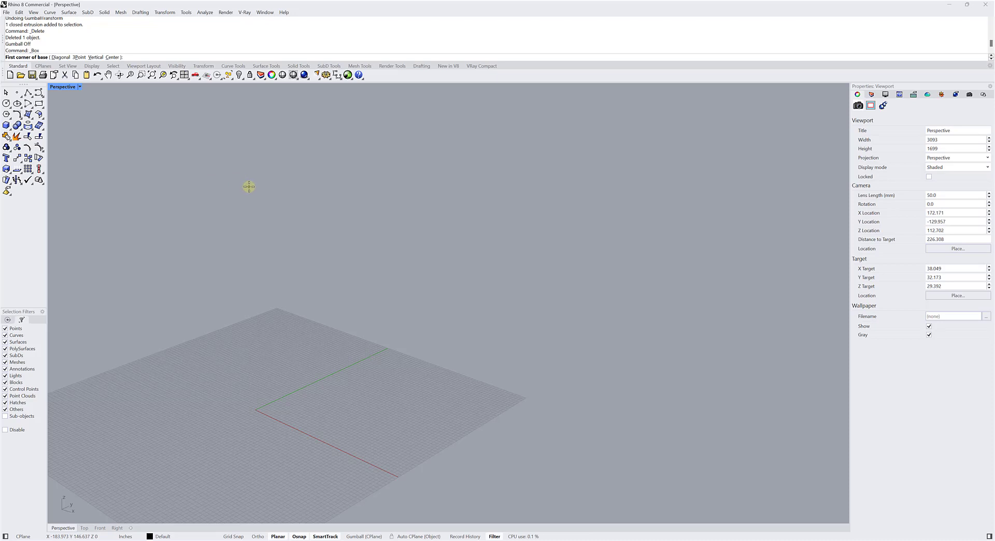
pyautogui.write('0')
pyautogui.press('Return')
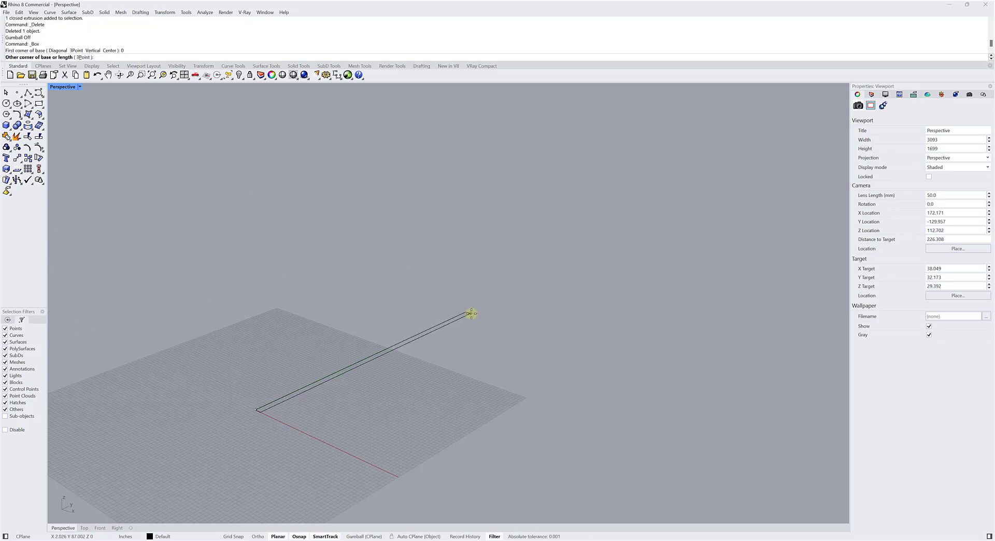
pyautogui.moveTo(469, 314); pyautogui.dragTo(456, 284, button='right')
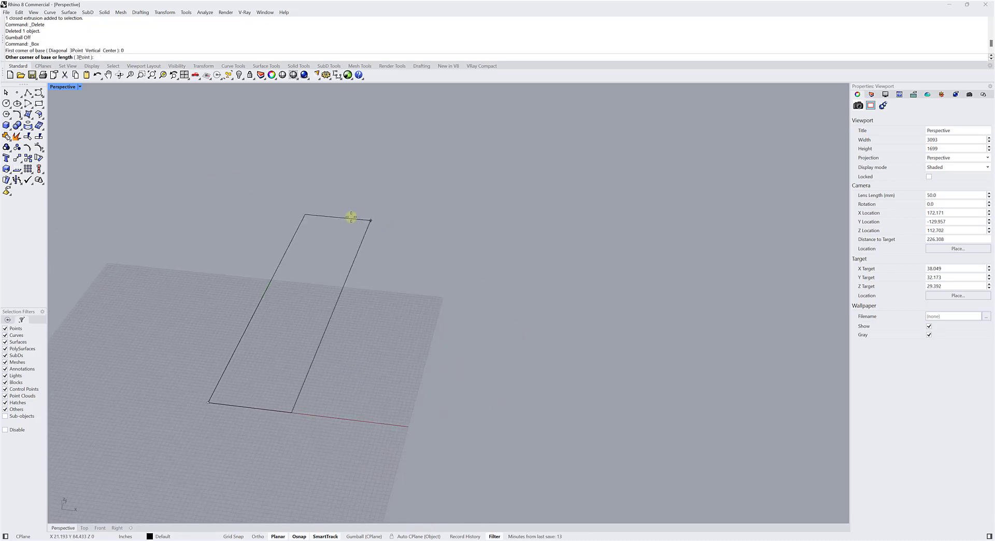
pyautogui.moveTo(440, 236); pyautogui.dragTo(456, 264, button='right')
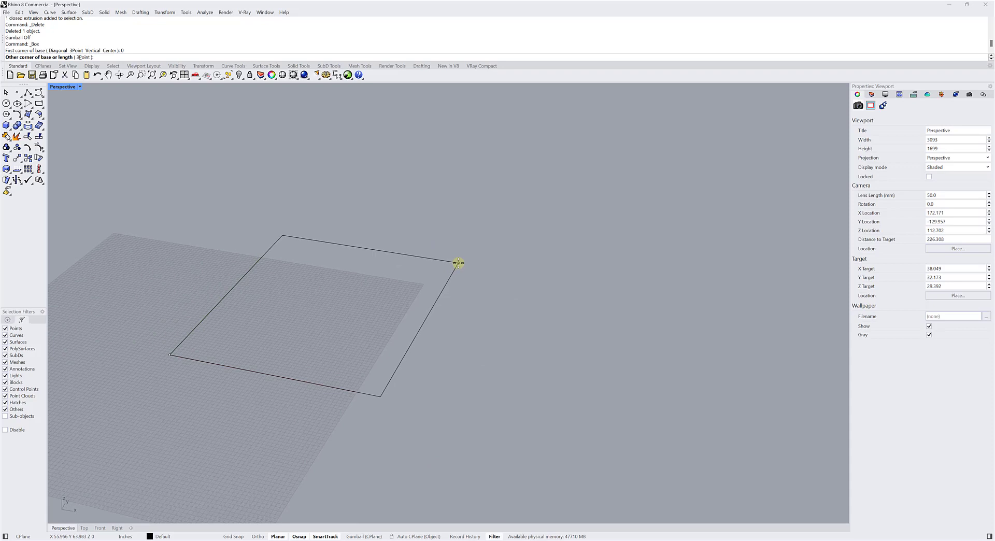
pyautogui.write('50')
pyautogui.press('Return')
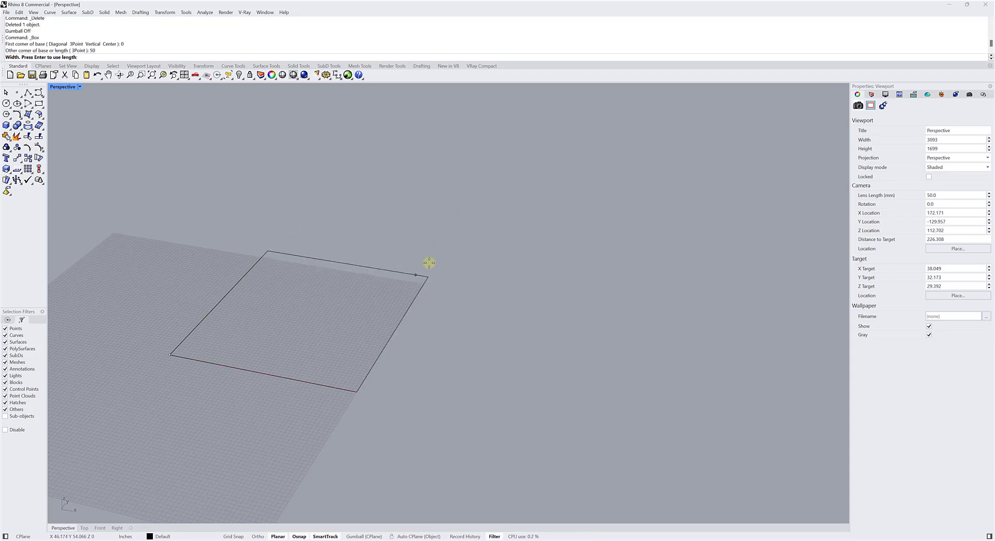
pyautogui.write('50')
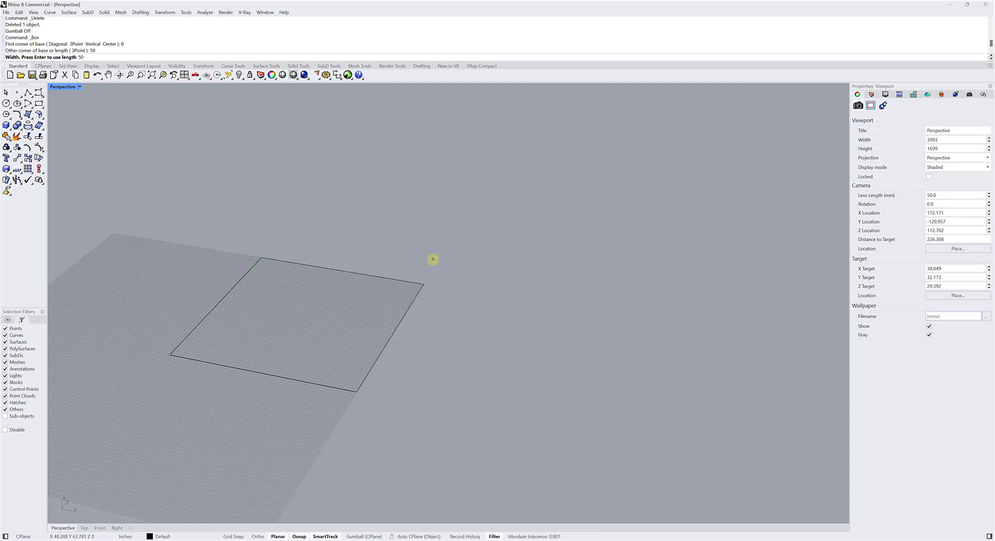
pyautogui.press('Return')
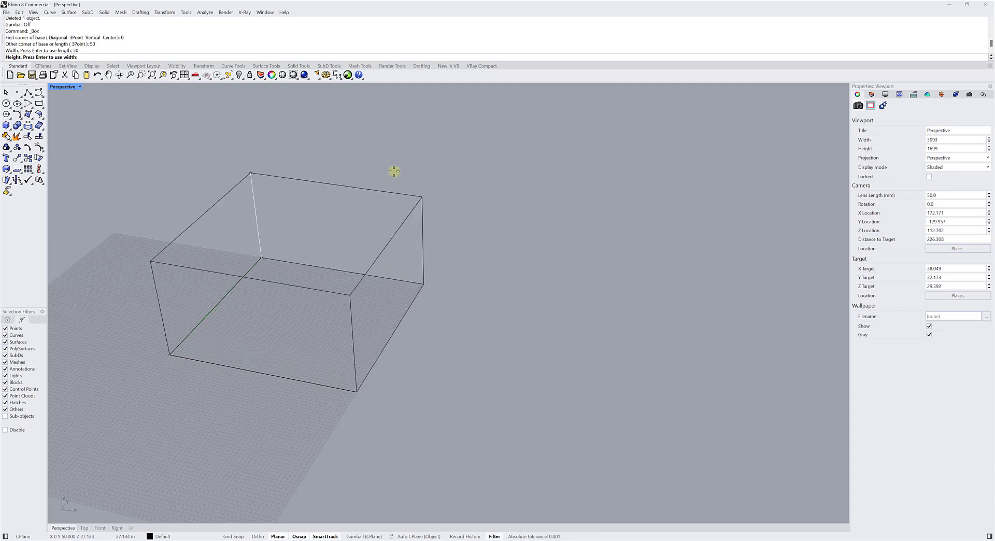
pyautogui.press('Return')
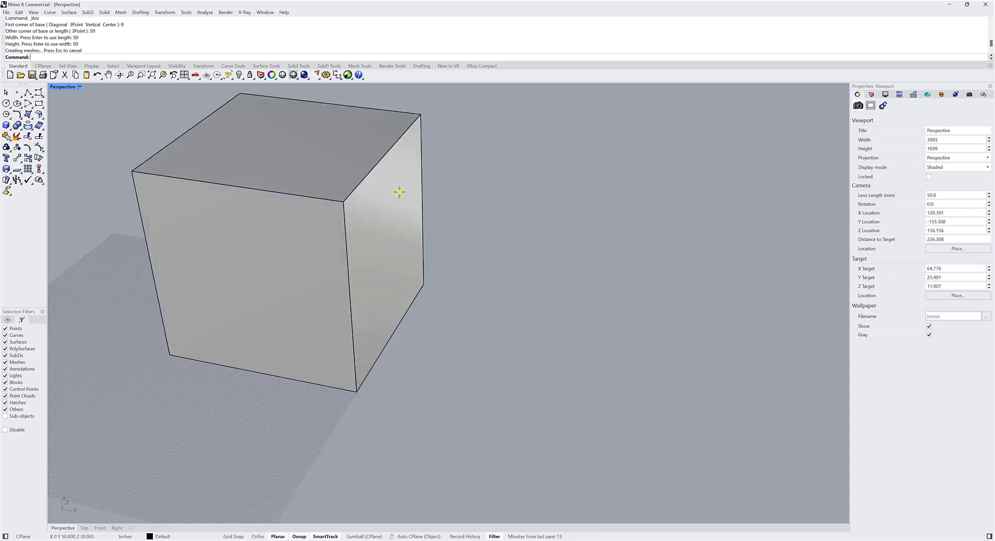
# Float the Transform toolset beside the box, shorten it to review its transform tools, and close it.
pyautogui.keyDown('shift'); pyautogui.moveTo(358, 237); pyautogui.dragTo(399, 270, button='right'); pyautogui.keyUp('shift')
pyautogui.scroll(-3, 407, 267)
pyautogui.moveTo(151, 227)
pyautogui.mouseDown(button='right')
pyautogui.moveTo(176, 231)
pyautogui.moveTo(157, 225)
pyautogui.mouseUp(button='right')
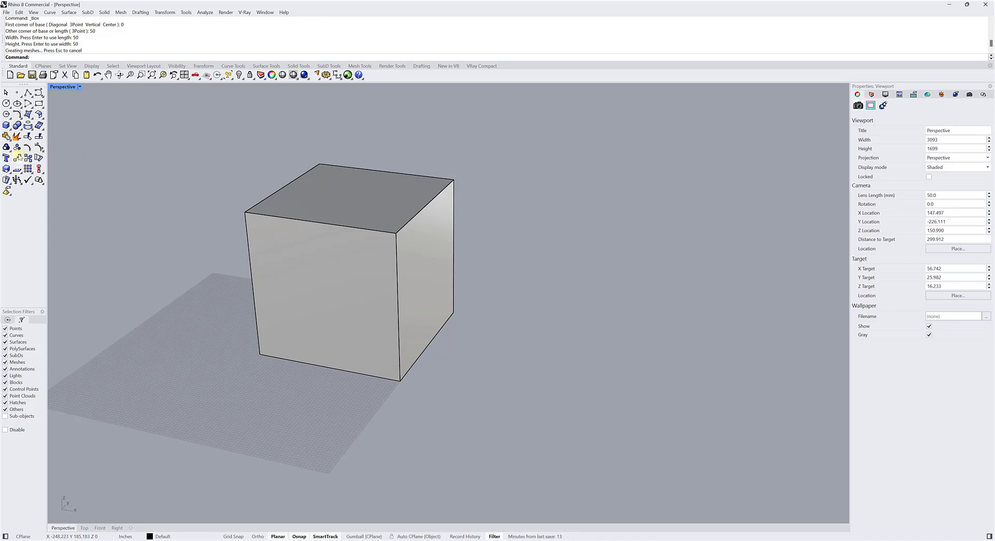
pyautogui.click(19, 161)
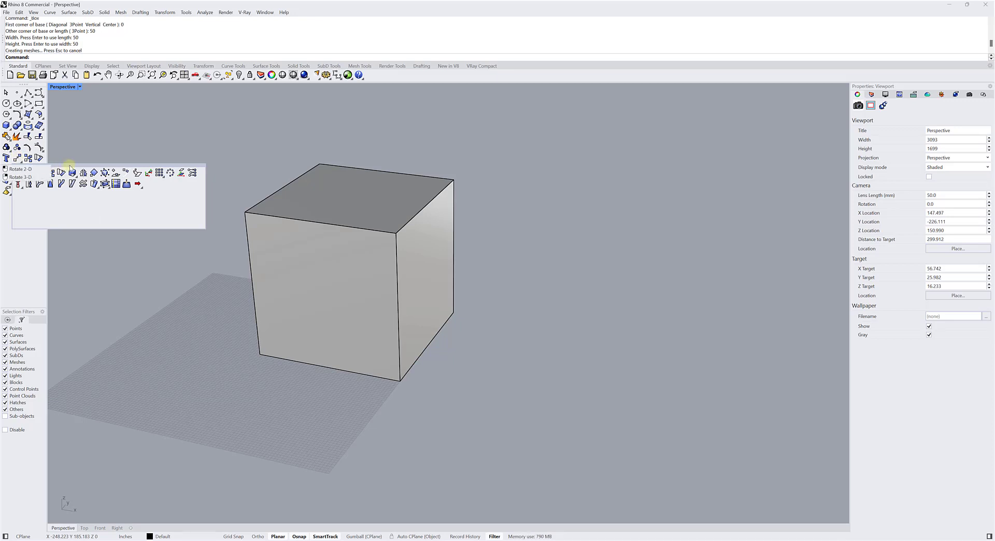
pyautogui.moveTo(73, 167); pyautogui.dragTo(120, 115)
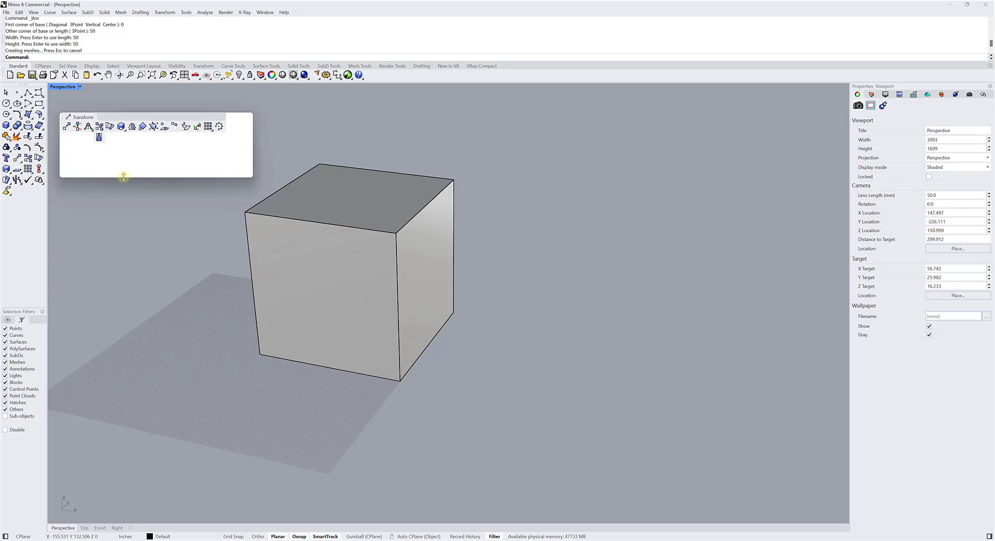
pyautogui.moveTo(123, 177); pyautogui.dragTo(116, 147)
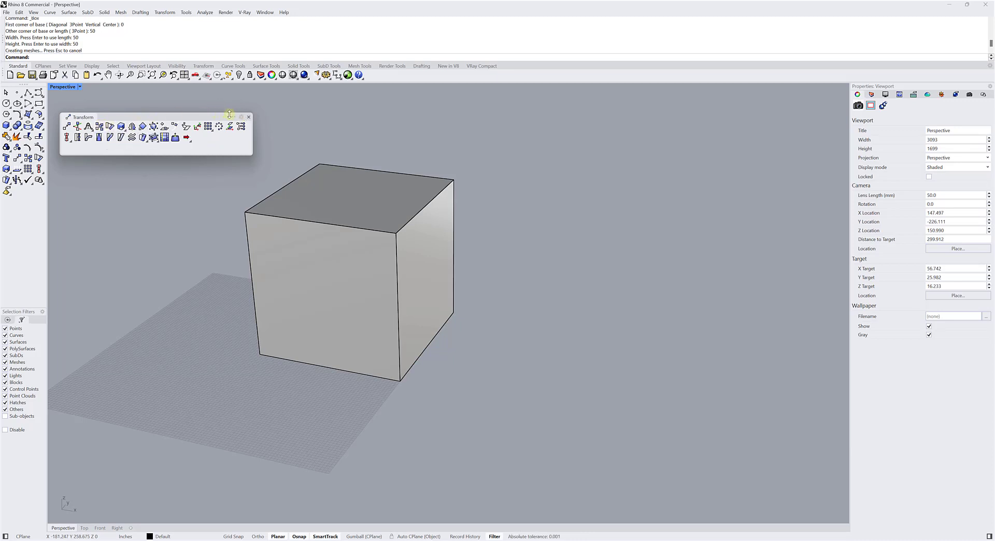
pyautogui.click(248, 116)
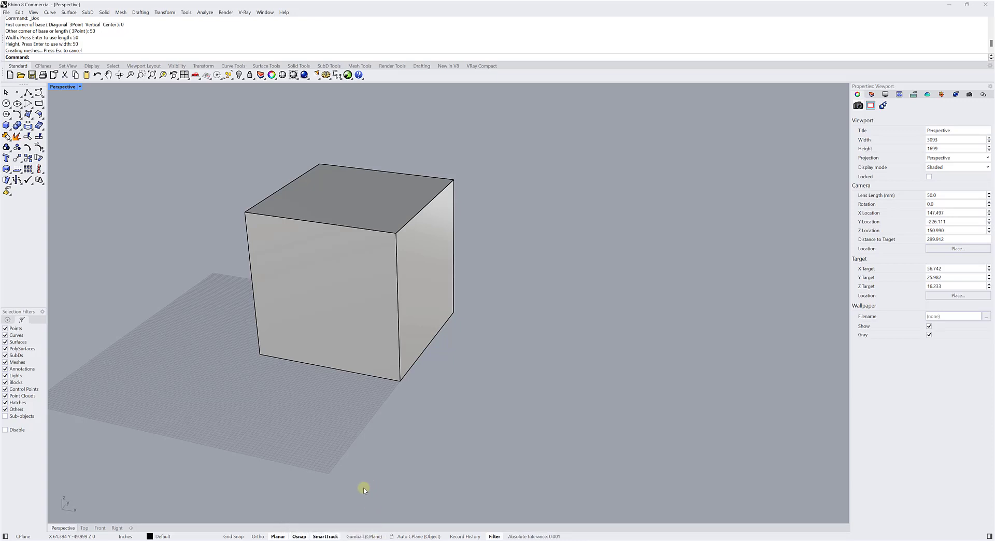
# Turn on the Gumball and select the box to examine its move, rotate and scale handles.
pyautogui.click(355, 537)
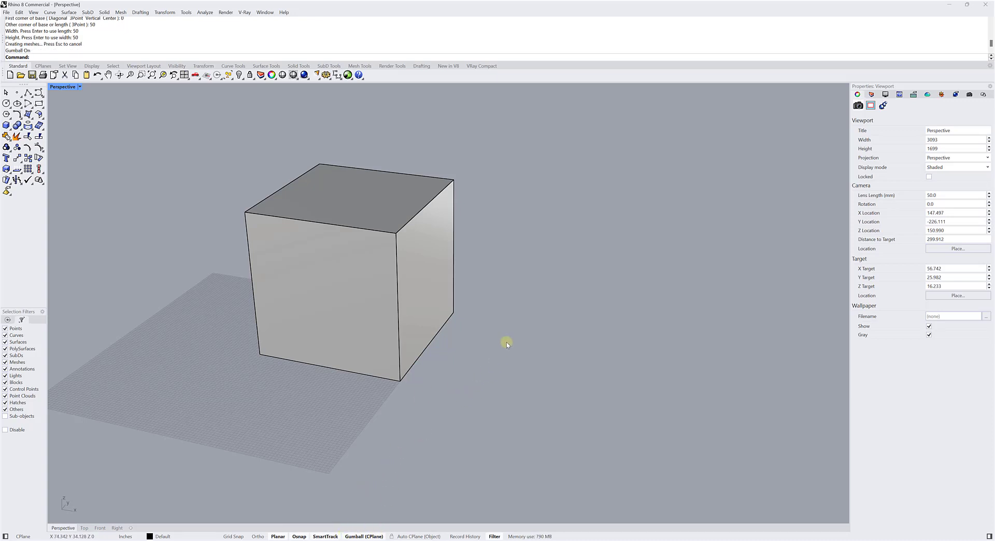
pyautogui.click(425, 274)
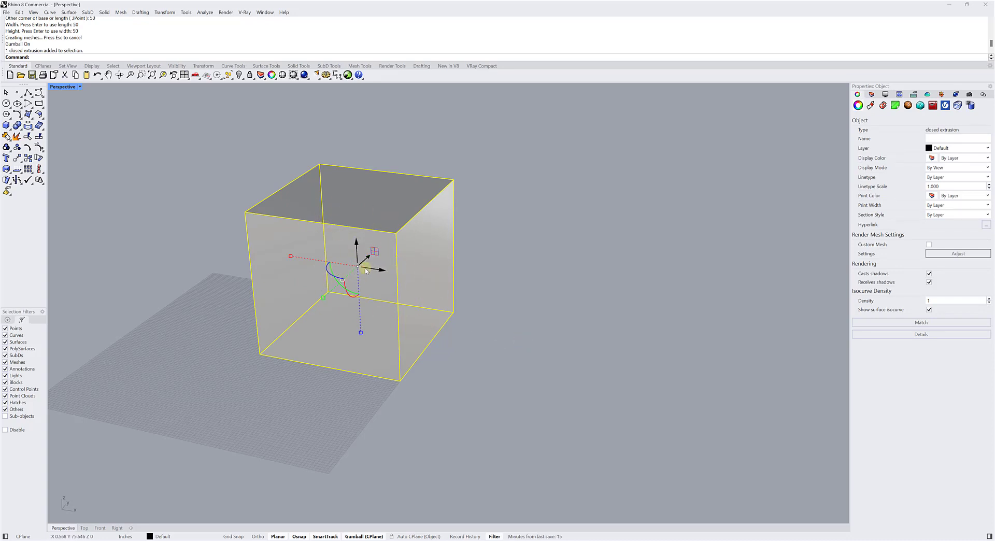
pyautogui.scroll(3, 360, 269)
pyautogui.moveTo(360, 272)
pyautogui.mouseDown(button='right')
pyautogui.moveTo(337, 273)
pyautogui.moveTo(355, 276)
pyautogui.mouseUp(button='right')
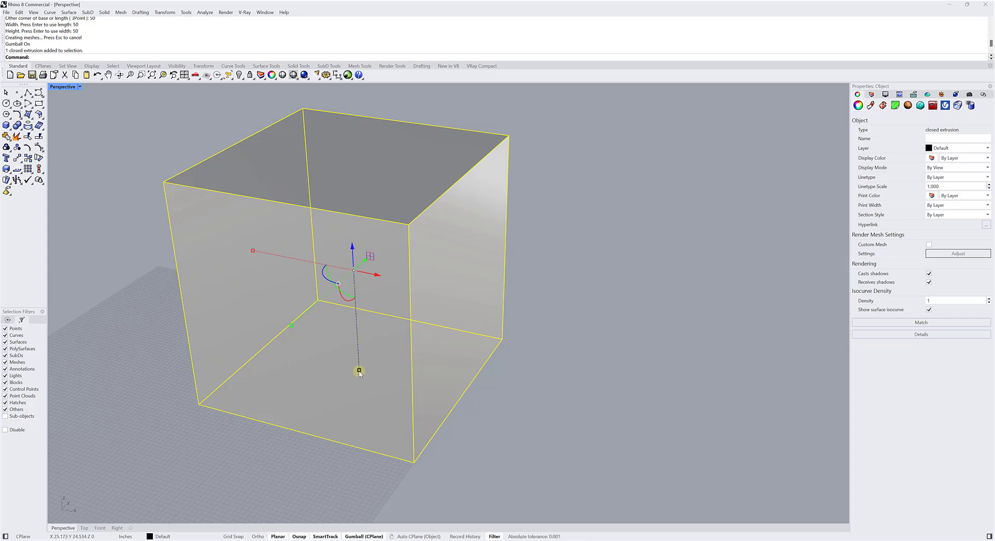
pyautogui.moveTo(385, 297); pyautogui.dragTo(383, 330, button='right')
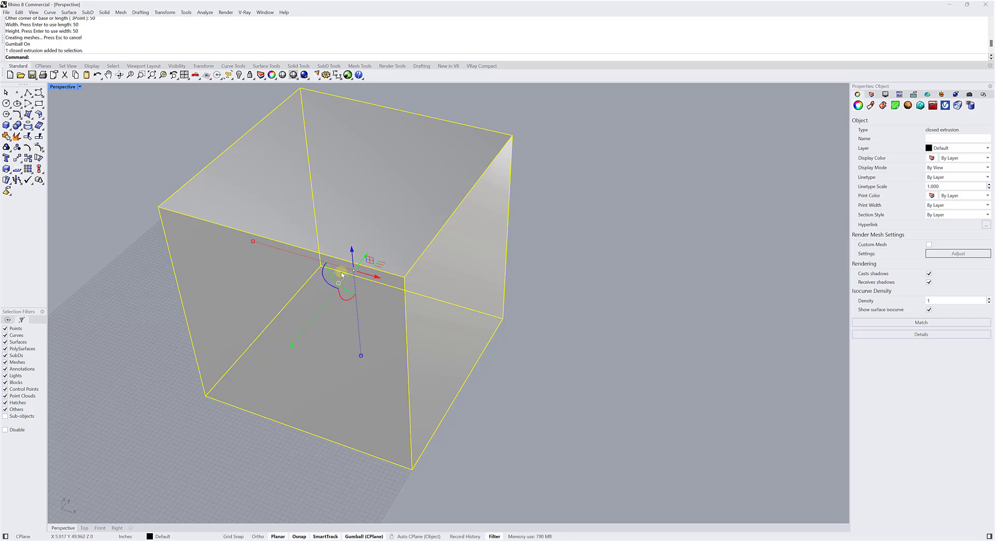
pyautogui.moveTo(378, 306); pyautogui.dragTo(373, 331, button='right')
pyautogui.scroll(-5, 386, 303)
pyautogui.scroll(2, 376, 317)
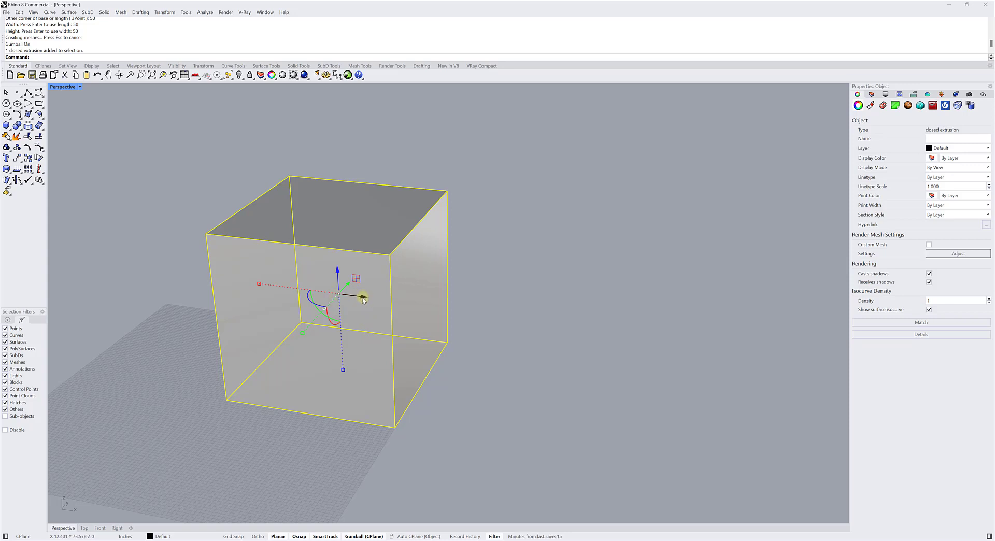
# Try moving the box freehand with the Gumball along the X axis and upward along the Z axis.
pyautogui.moveTo(363, 299); pyautogui.dragTo(497, 358)
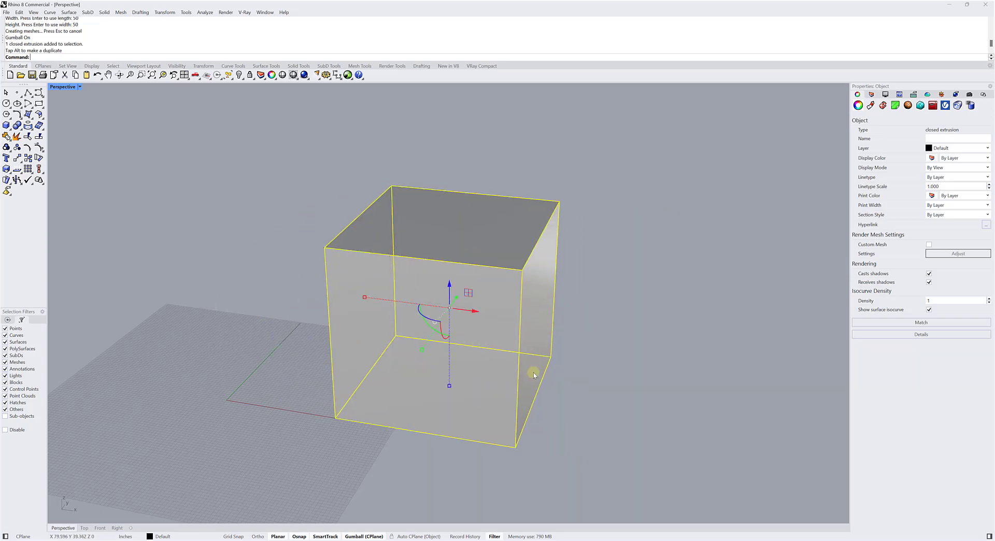
pyautogui.moveTo(533, 373); pyautogui.dragTo(469, 366, button='right')
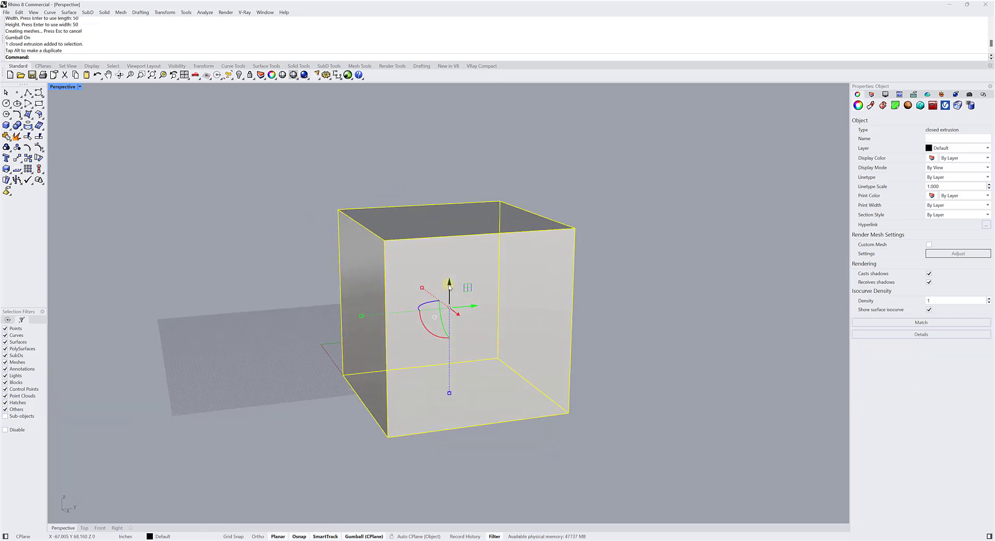
pyautogui.moveTo(445, 287); pyautogui.dragTo(501, 218)
pyautogui.moveTo(275, 274); pyautogui.dragTo(315, 277, button='right')
# Undo the freehand Gumball moves to return the box to the origin.
pyautogui.hotkey('ctrl', 'z')
pyautogui.hotkey('ctrl', 'z')
pyautogui.hotkey('ctrl', 'z')
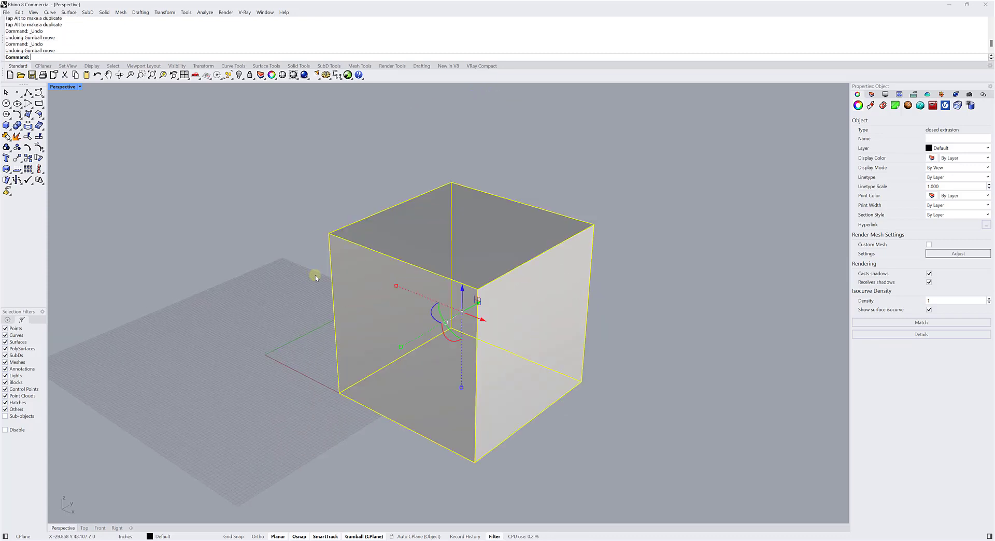
# Reselect the box and move it along the X axis by an exact numeric distance using the Gumball.
pyautogui.moveTo(208, 275); pyautogui.dragTo(218, 278, button='right')
pyautogui.click(218, 278)
pyautogui.moveTo(295, 326); pyautogui.dragTo(305, 318, button='right')
pyautogui.click(305, 318)
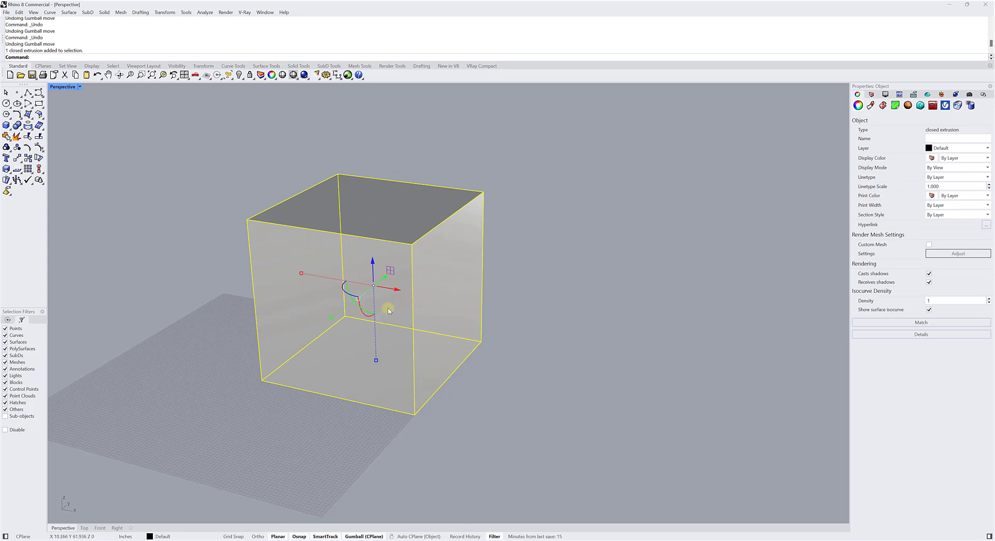
pyautogui.moveTo(378, 305); pyautogui.dragTo(411, 313, button='right')
pyautogui.scroll(3, 395, 309)
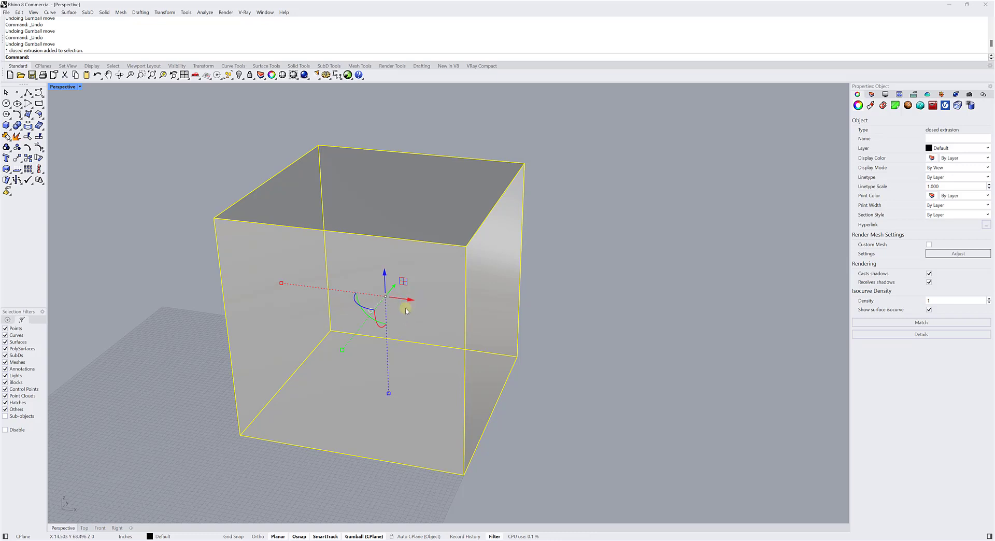
pyautogui.click(411, 302)
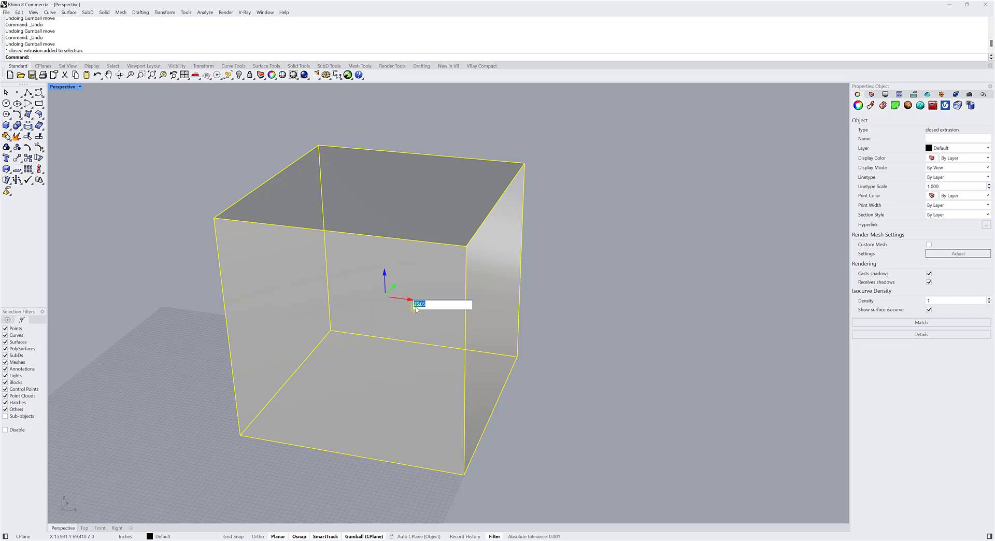
pyautogui.moveTo(428, 305); pyautogui.dragTo(408, 306)
pyautogui.press('BackSpace')
pyautogui.press('Return')
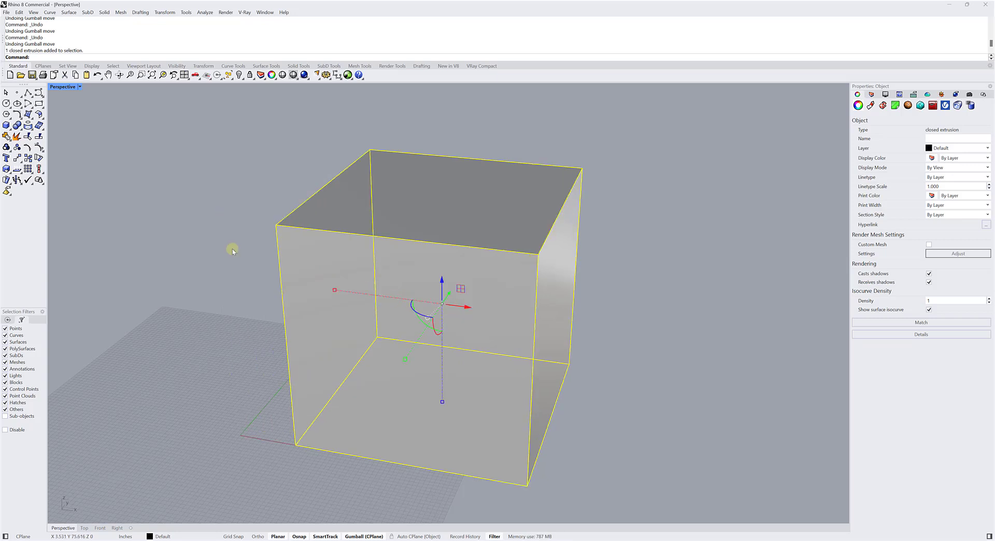
# Raise the box along the Z axis by an exact numeric distance using the Gumball, and deselect it.
pyautogui.moveTo(350, 297); pyautogui.dragTo(339, 286, button='right')
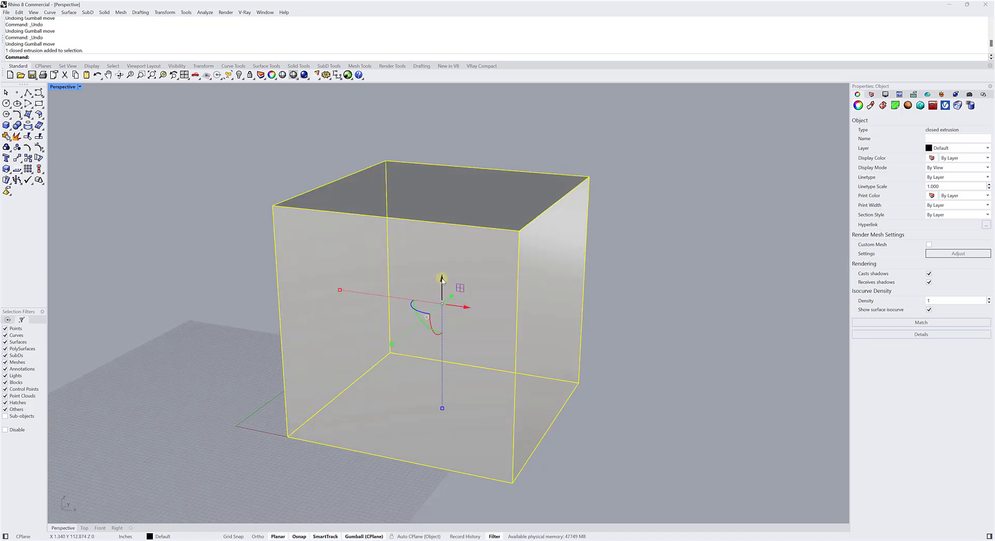
pyautogui.click(442, 280)
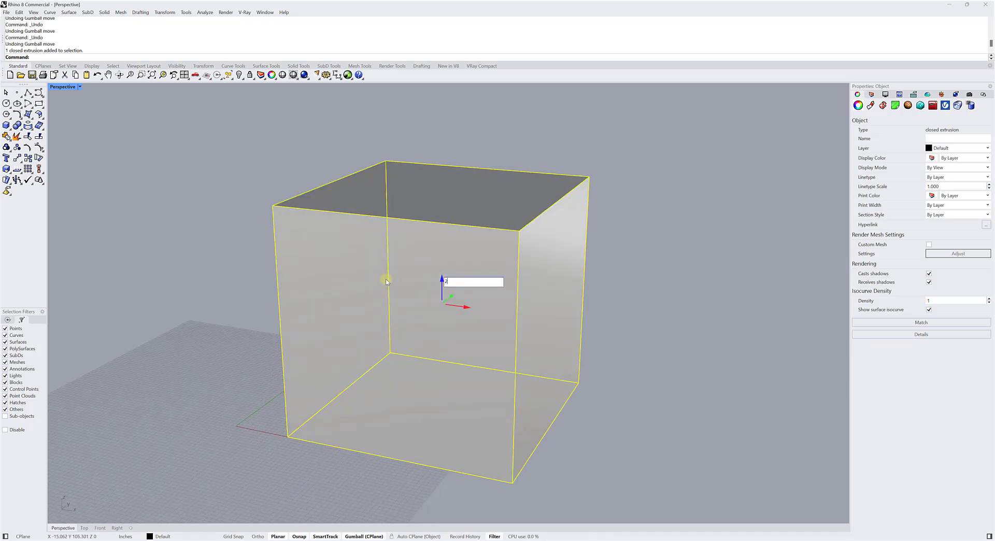
pyautogui.press('Return')
pyautogui.click(234, 231)
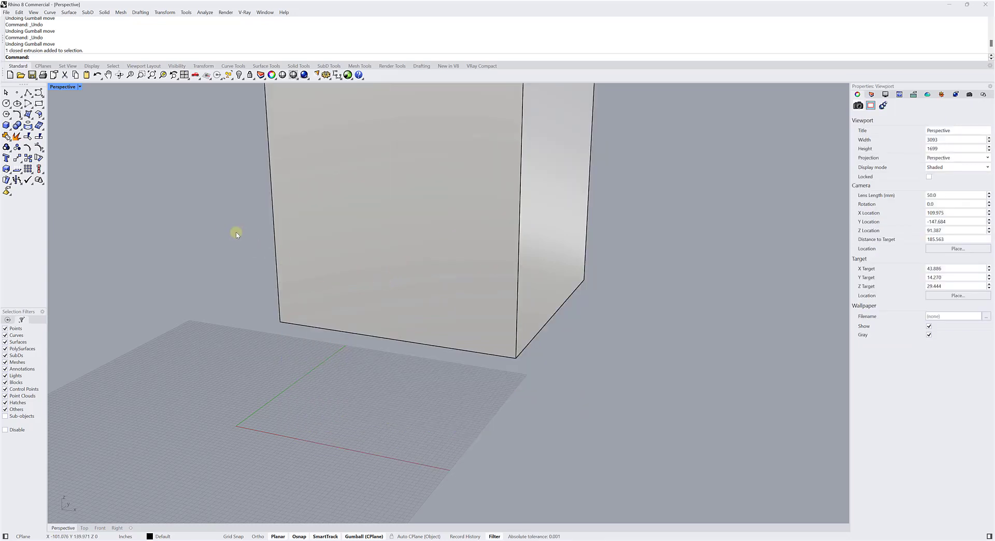
pyautogui.scroll(-4, 242, 242)
pyautogui.keyDown('shift'); pyautogui.moveTo(242, 242); pyautogui.dragTo(332, 224, button='right'); pyautogui.keyUp('shift')
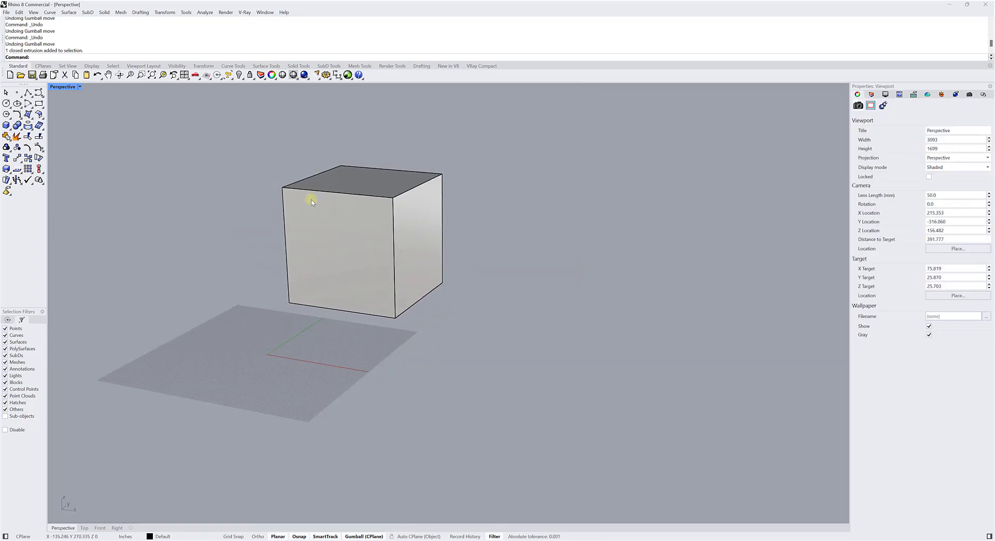
# Undo the numeric Z and X moves of the box and clear the selection.
pyautogui.hotkey('ctrl', 'z')
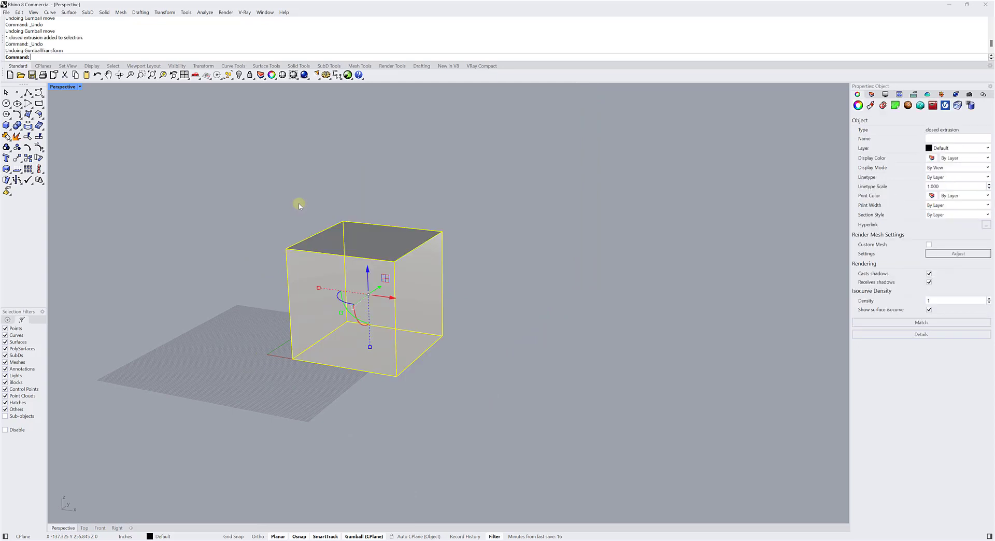
pyautogui.hotkey('ctrl', 'z')
pyautogui.click(238, 202)
pyautogui.scroll(4, 311, 244)
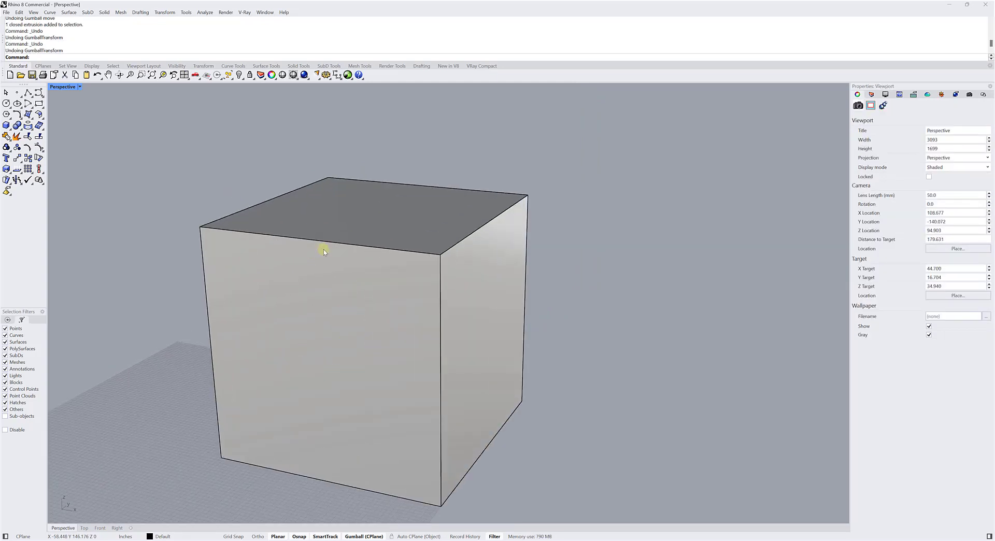
# Select the box, move it numerically with the Gumball along the Y axis by just over 13 inches, and deselect it.
pyautogui.click(324, 250)
pyautogui.moveTo(323, 250); pyautogui.dragTo(303, 265, button='right')
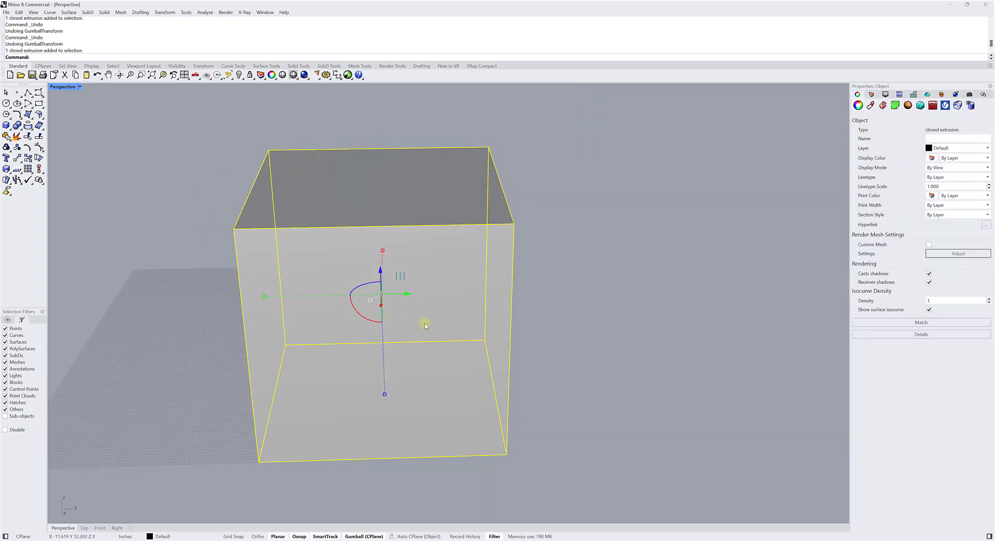
pyautogui.click(408, 296)
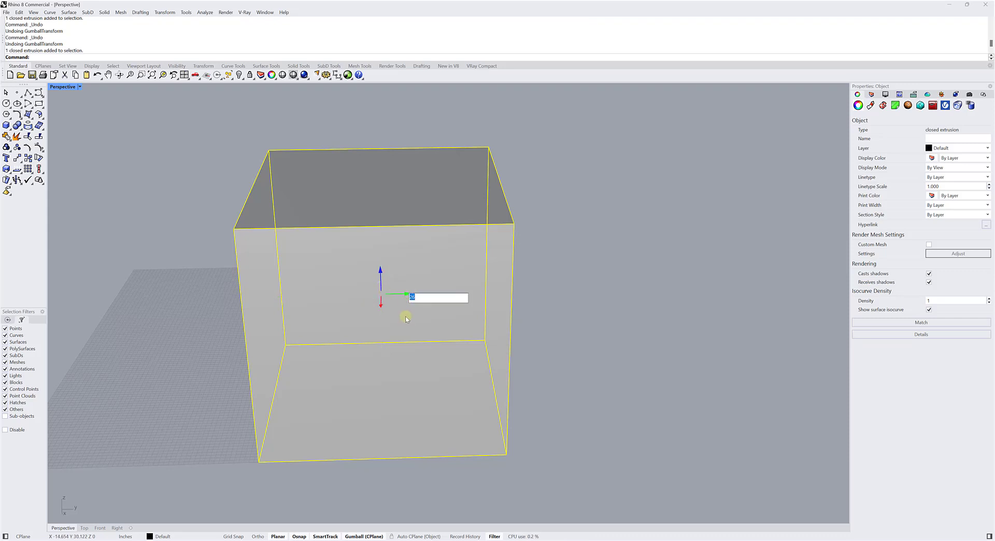
pyautogui.write('13.675')
pyautogui.press('Return')
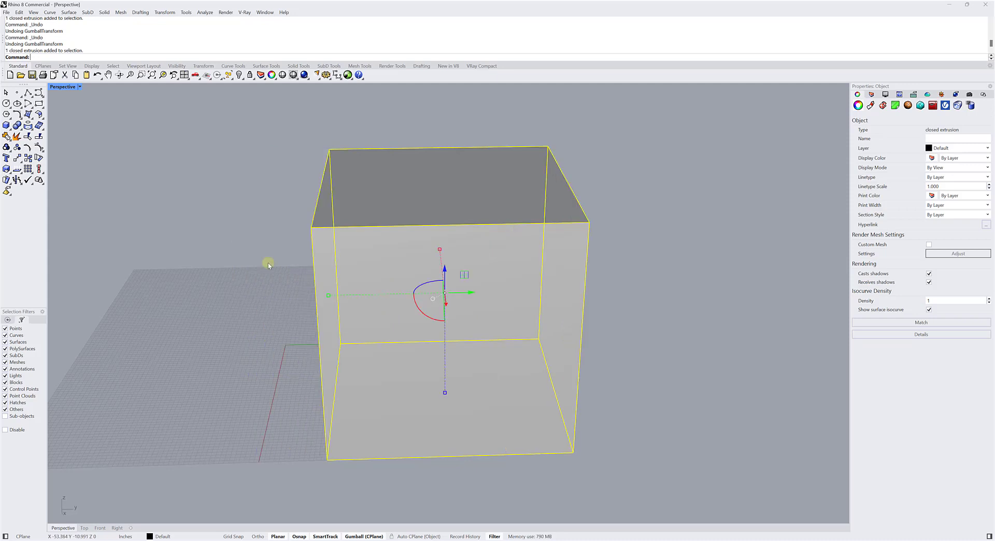
pyautogui.press('Escape')
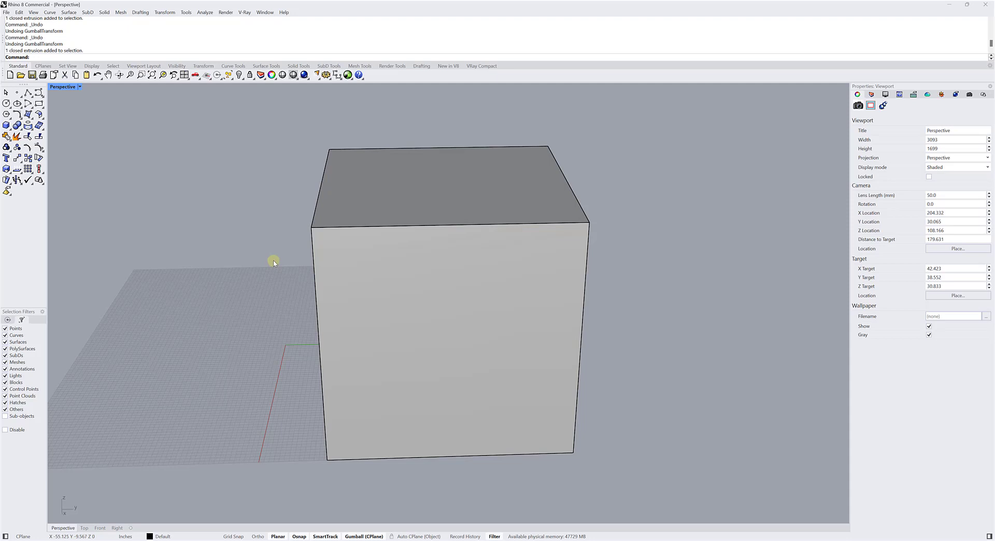
# Undo the previous Y-axis move, move the box numerically along the Y axis by 14/2 inches with the Gumball, and deselect it.
pyautogui.hotkey('ctrl', 'z')
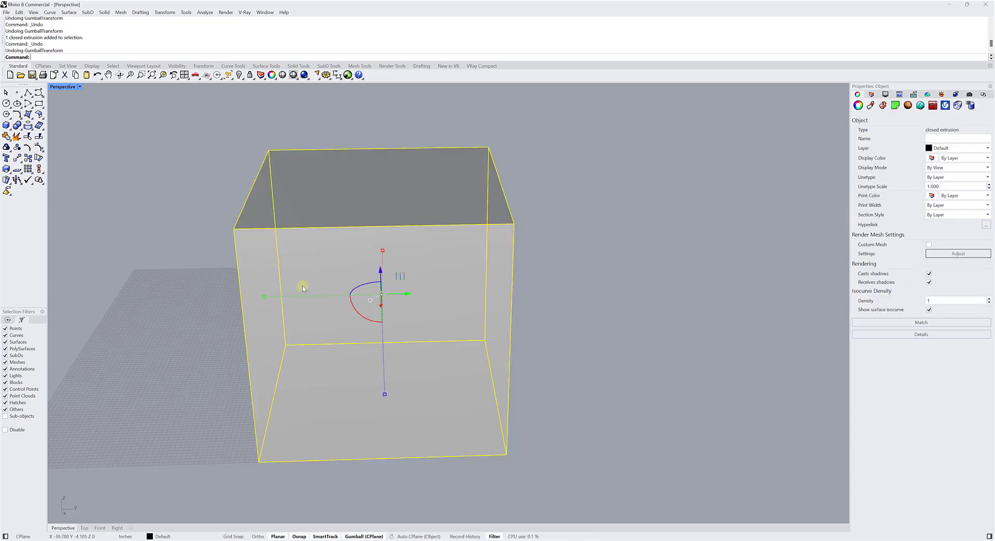
pyautogui.click(407, 295)
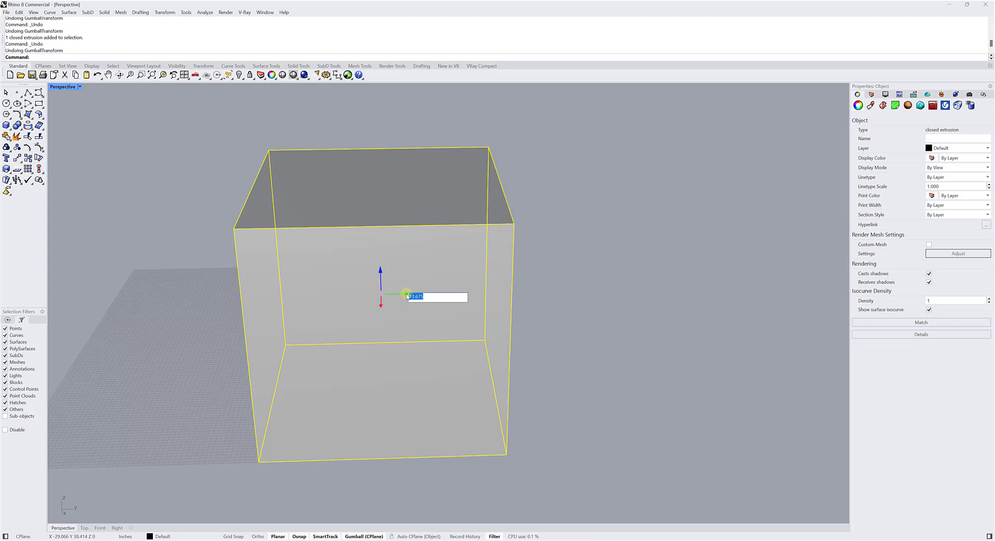
pyautogui.write('14/2')
pyautogui.press('Return')
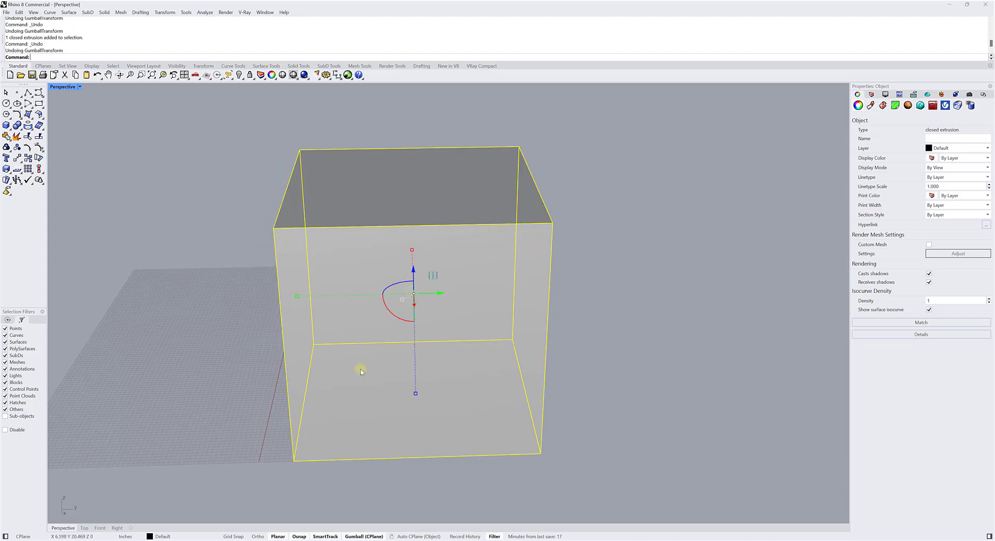
pyautogui.click(192, 292)
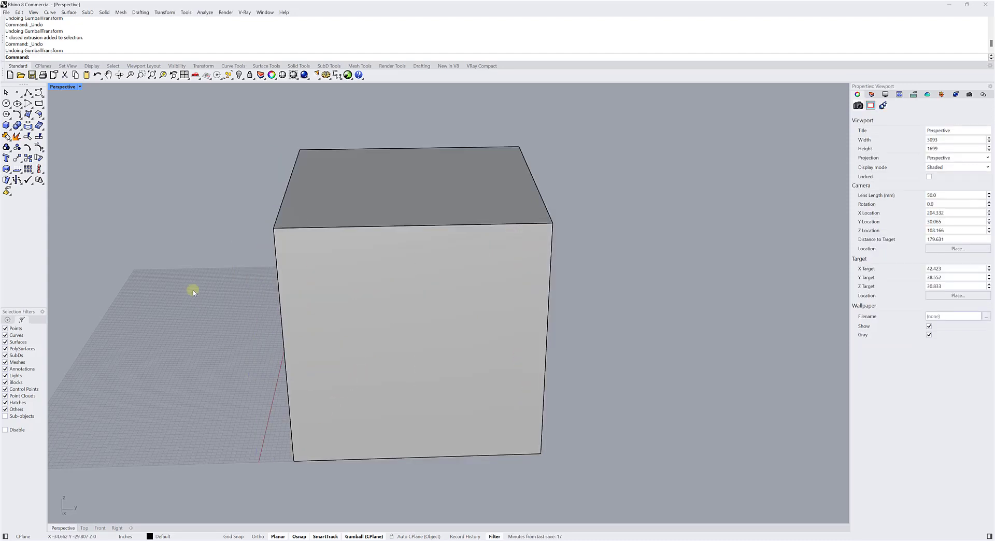
# Undo the last numeric Y-axis move of the box and reselect the box.
pyautogui.hotkey('ctrl', 'z')
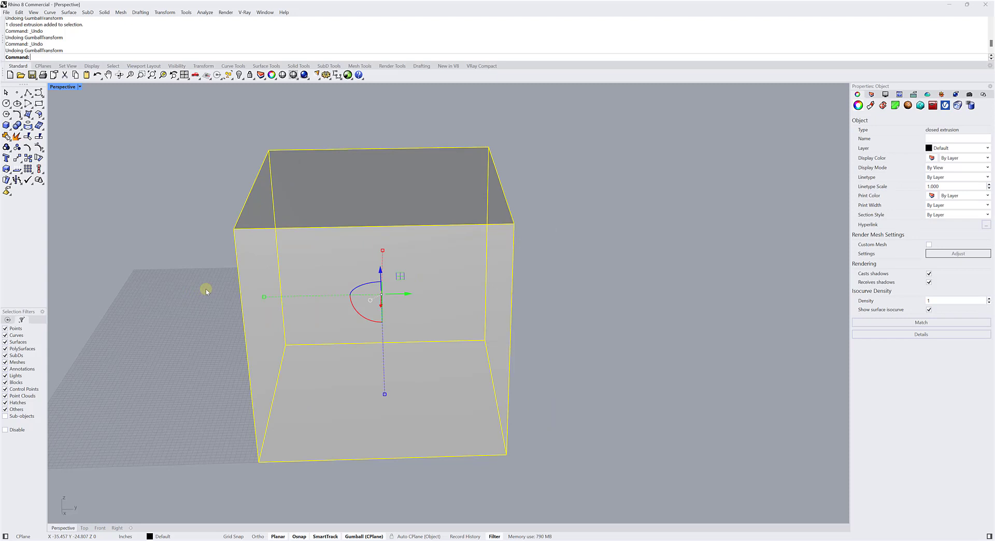
pyautogui.click(186, 269)
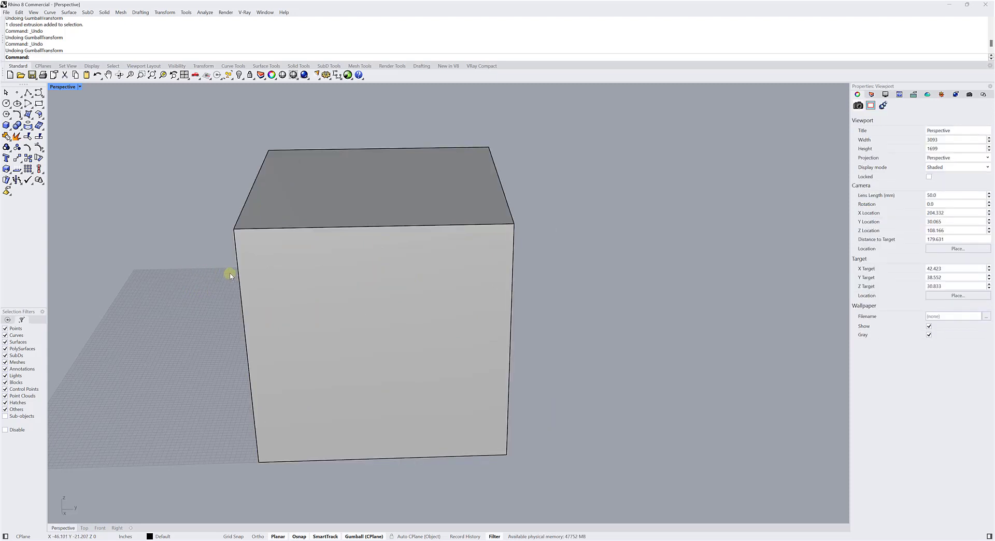
pyautogui.moveTo(231, 276); pyautogui.dragTo(346, 268, button='right')
pyautogui.click(367, 255)
pyautogui.scroll(2, 346, 267)
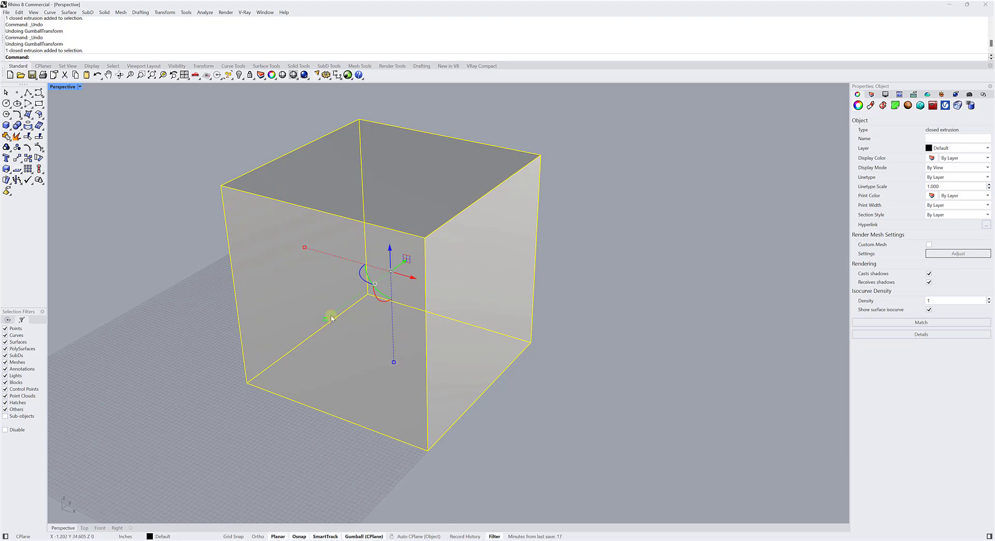
# Scale the box freely along the X and Y axes with the Gumball scale handles and deselect it.
pyautogui.moveTo(313, 250)
pyautogui.mouseDown(button='right')
pyautogui.moveTo(269, 178)
pyautogui.moveTo(299, 246)
pyautogui.moveTo(317, 247)
pyautogui.mouseUp(button='right')
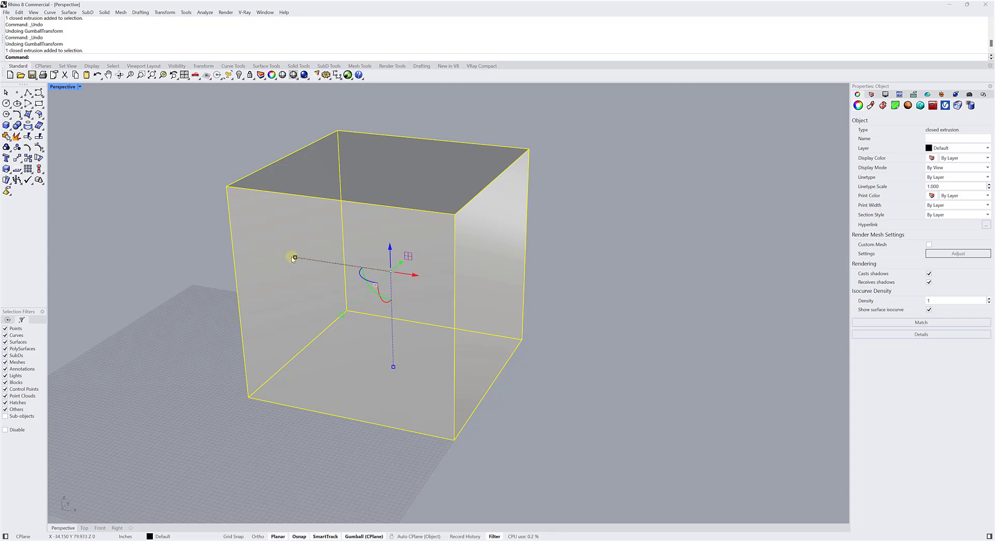
pyautogui.moveTo(295, 257)
pyautogui.keyDown('shift'); pyautogui.mouseDown()
pyautogui.moveTo(351, 271)
pyautogui.moveTo(354, 284)
pyautogui.moveTo(324, 256)
pyautogui.moveTo(258, 239)
pyautogui.moveTo(250, 251)
pyautogui.moveTo(305, 259)
pyautogui.mouseUp(); pyautogui.keyUp('shift')
pyautogui.moveTo(281, 260); pyautogui.dragTo(234, 262, button='right')
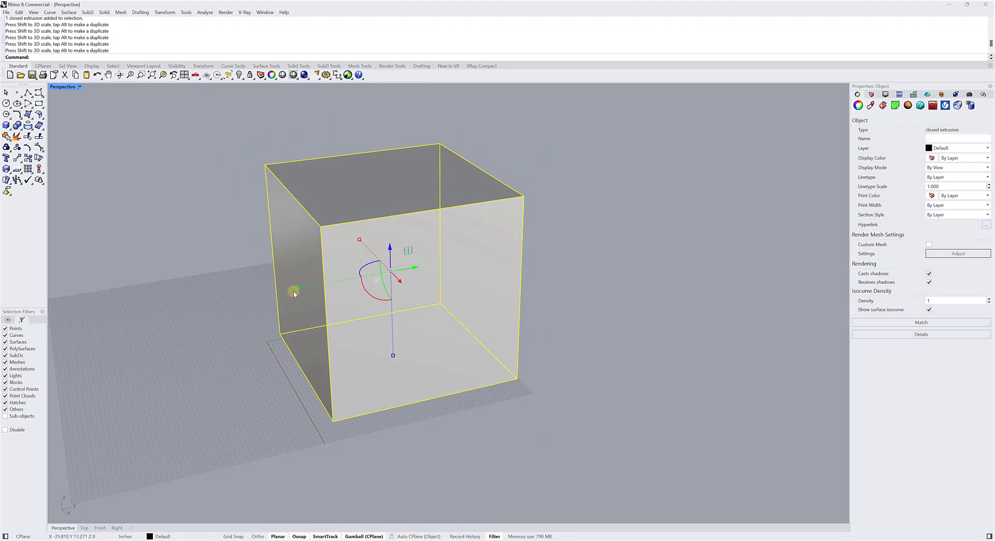
pyautogui.moveTo(297, 289)
pyautogui.keyDown('shift'); pyautogui.mouseDown()
pyautogui.moveTo(339, 285)
pyautogui.moveTo(278, 285)
pyautogui.mouseUp(); pyautogui.keyUp('shift')
pyautogui.click(172, 251)
# Reselect the box and shrink it freely along the Y axis to about half its width with the Gumball scale handle.
pyautogui.moveTo(173, 252); pyautogui.dragTo(216, 255, button='right')
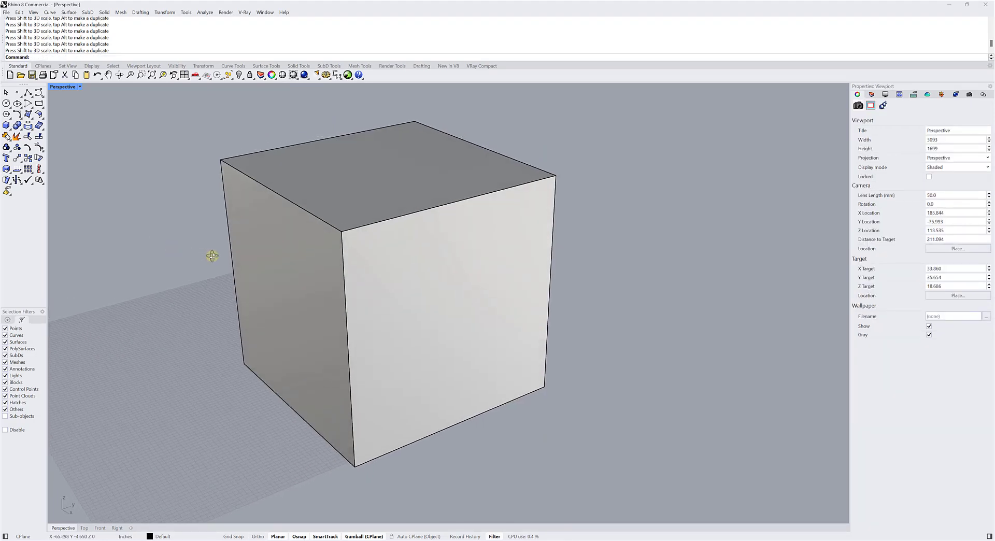
pyautogui.scroll(-3, 280, 276)
pyautogui.click(287, 273)
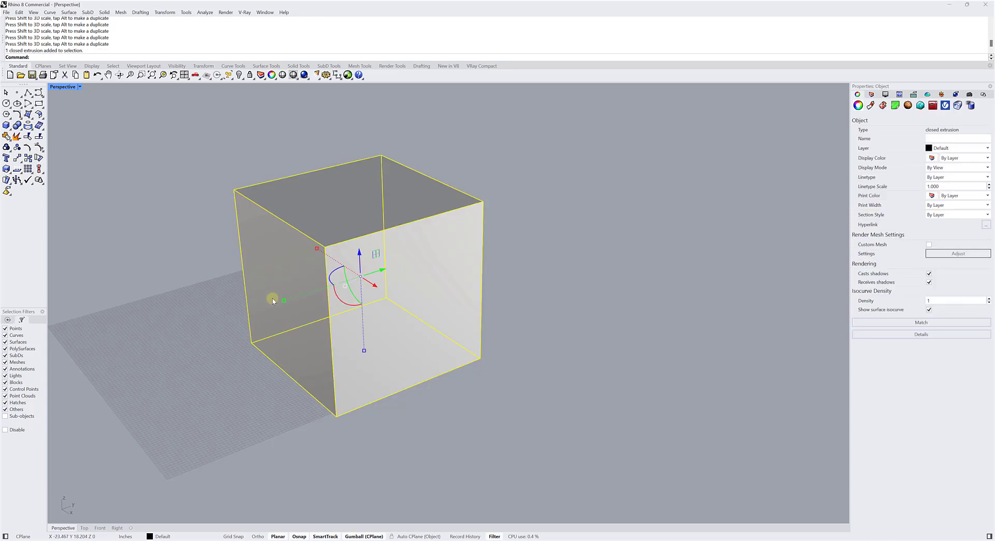
pyautogui.click(192, 258)
pyautogui.moveTo(256, 285)
pyautogui.mouseDown(button='right')
pyautogui.moveTo(262, 265)
pyautogui.moveTo(269, 272)
pyautogui.mouseUp(button='right')
pyautogui.click(263, 265)
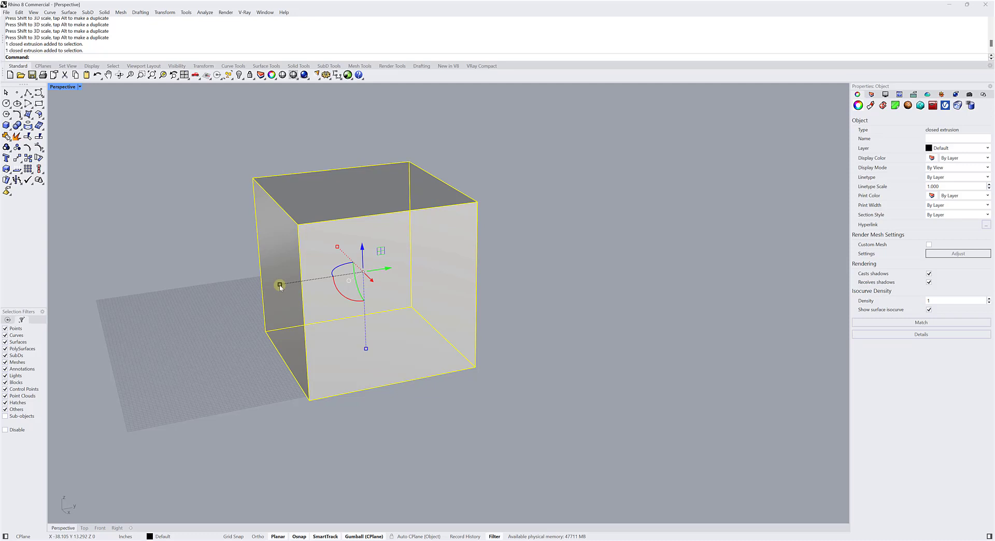
pyautogui.moveTo(280, 285); pyautogui.dragTo(327, 283)
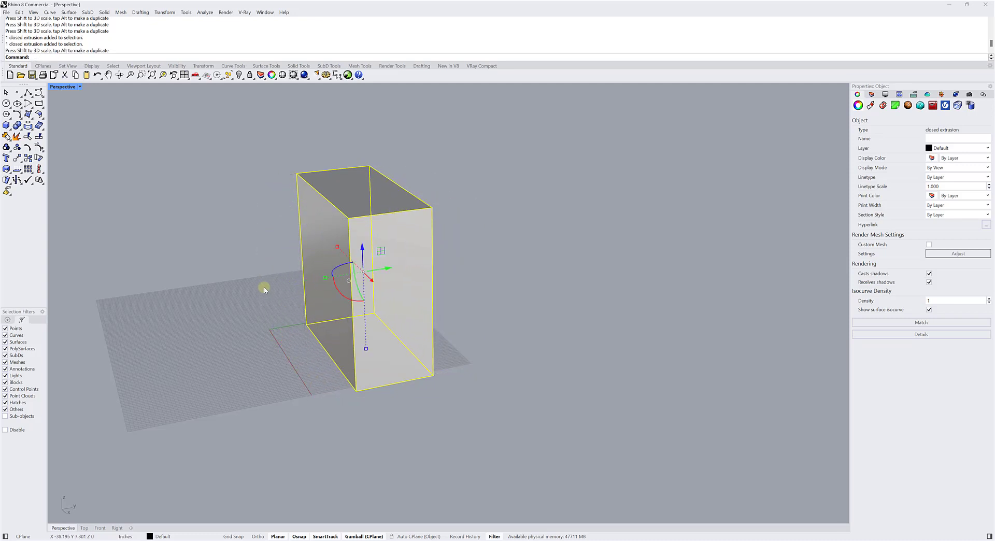
# Shrink the box freely along the X axis to about half its length with the Gumball scale handle and deselect it.
pyautogui.moveTo(290, 284); pyautogui.dragTo(353, 294, button='right')
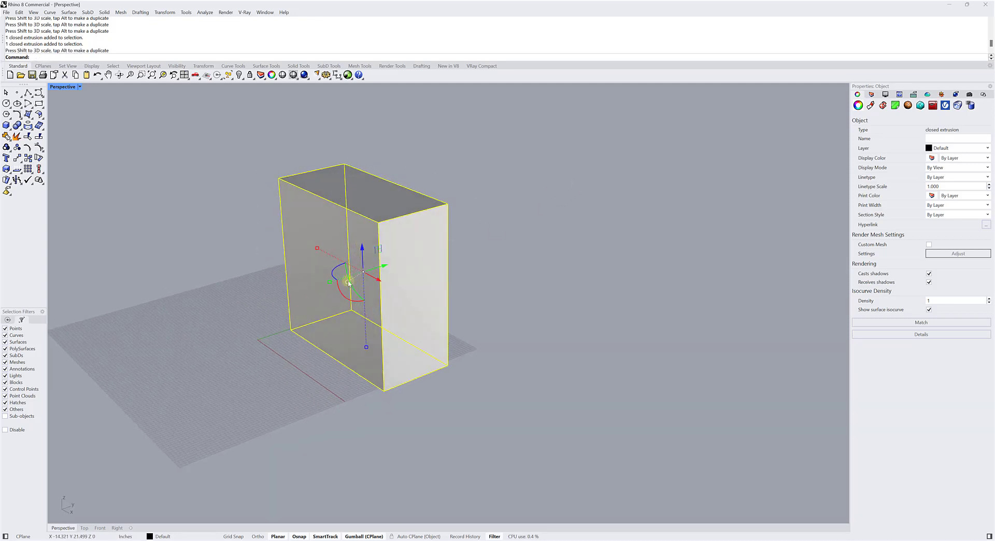
pyautogui.moveTo(328, 252); pyautogui.dragTo(293, 250, button='right')
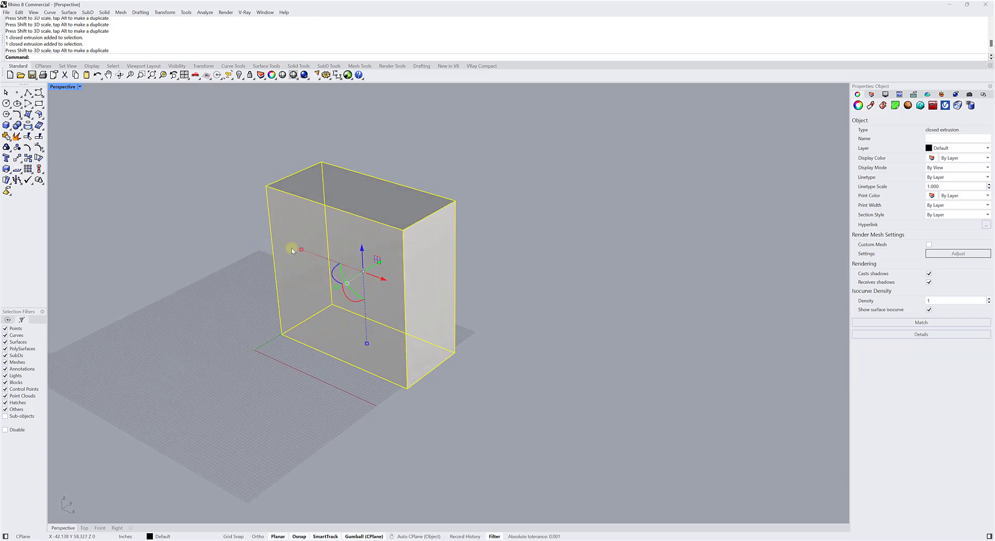
pyautogui.moveTo(301, 249); pyautogui.dragTo(330, 262)
pyautogui.click(234, 240)
# Reselect the box, reduce its height freely with the Gumball's Z scale handle, and deselect it.
pyautogui.click(319, 256)
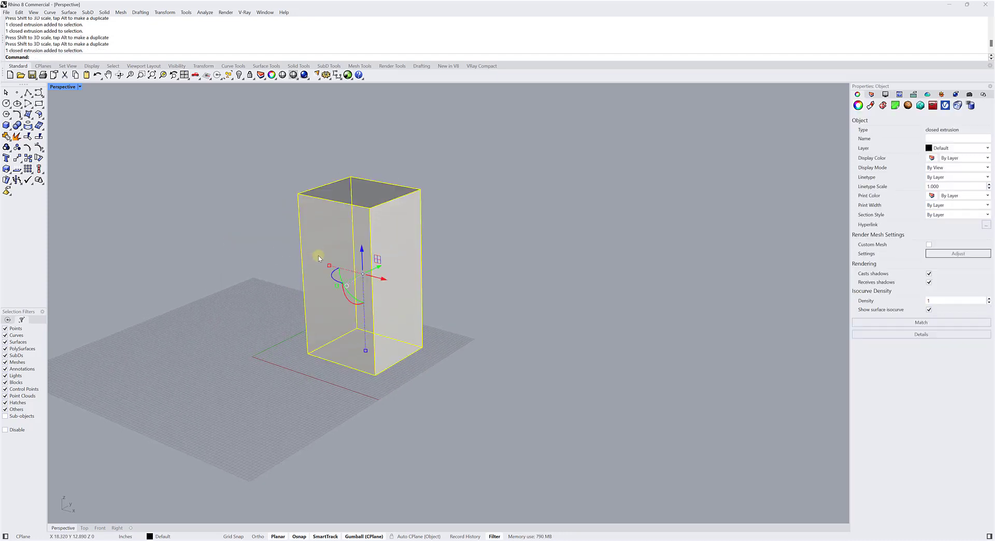
pyautogui.moveTo(366, 351); pyautogui.dragTo(363, 318)
pyautogui.click(294, 307)
# Select the box, scale it along the X axis by an exact factor of 0.5 with the Gumball, and deselect it.
pyautogui.moveTo(294, 307); pyautogui.dragTo(314, 290, button='right')
pyautogui.click(335, 296)
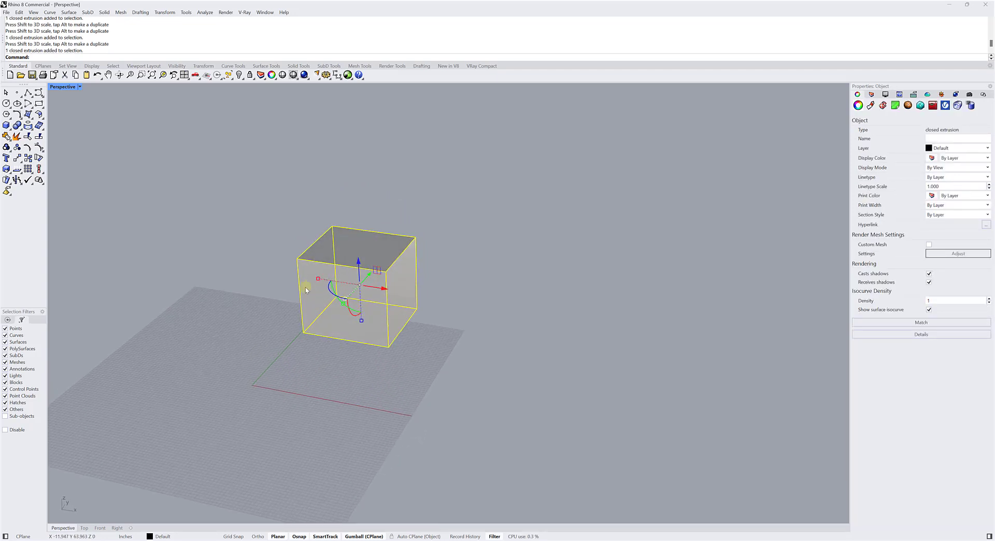
pyautogui.moveTo(303, 283); pyautogui.dragTo(283, 258, button='right')
pyautogui.scroll(5, 309, 269)
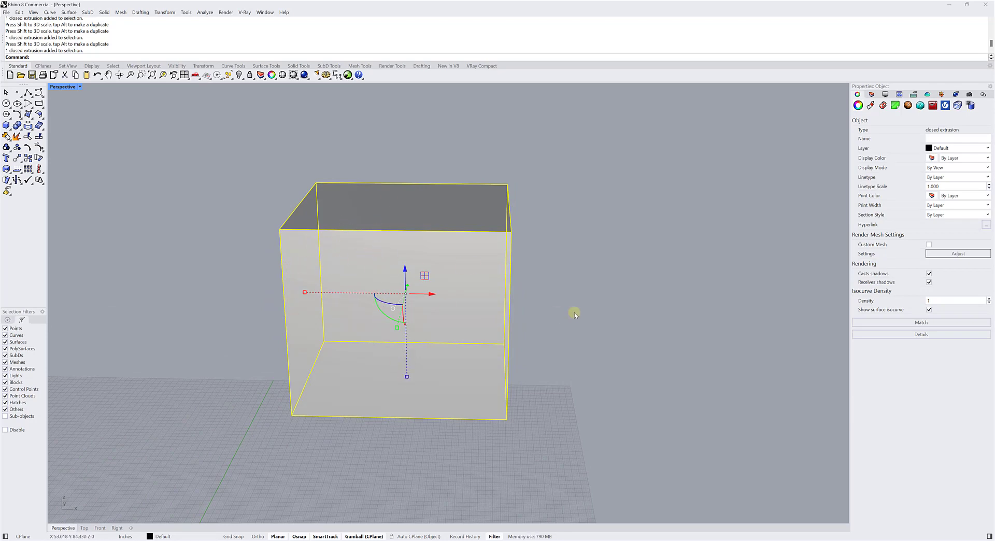
pyautogui.moveTo(338, 306)
pyautogui.mouseDown(button='right')
pyautogui.moveTo(321, 319)
pyautogui.moveTo(353, 312)
pyautogui.mouseUp(button='right')
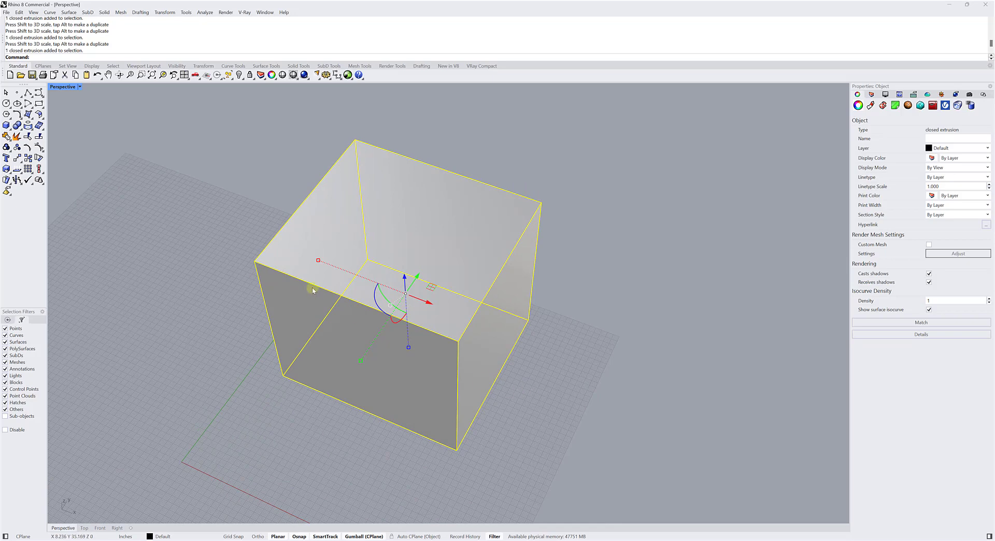
pyautogui.moveTo(316, 284); pyautogui.dragTo(338, 290, button='right')
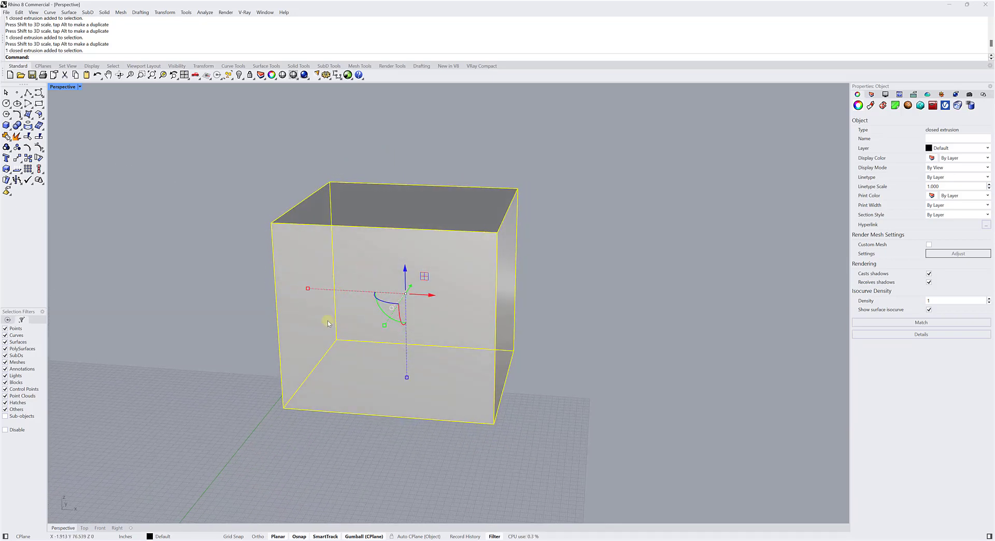
pyautogui.click(308, 289)
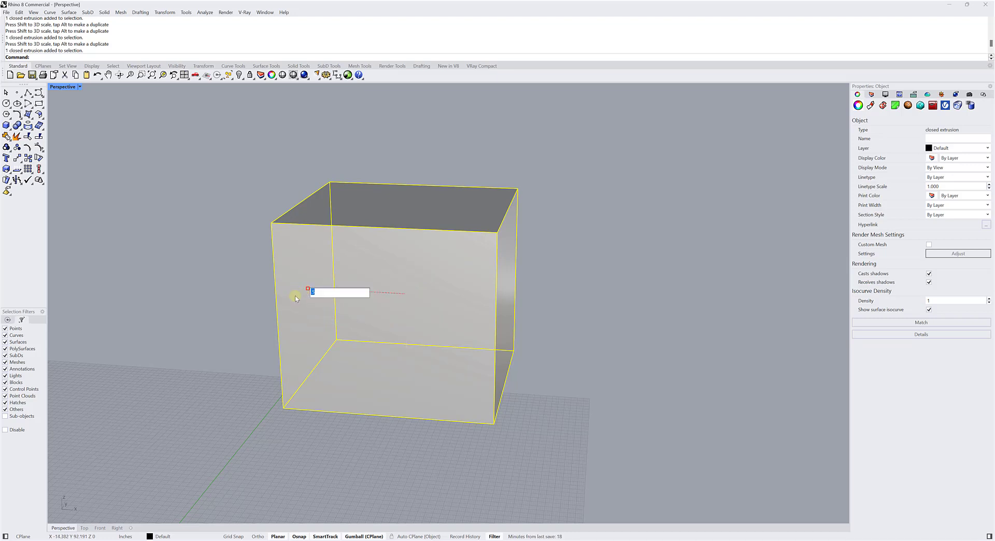
pyautogui.write('0.5')
pyautogui.press('Return')
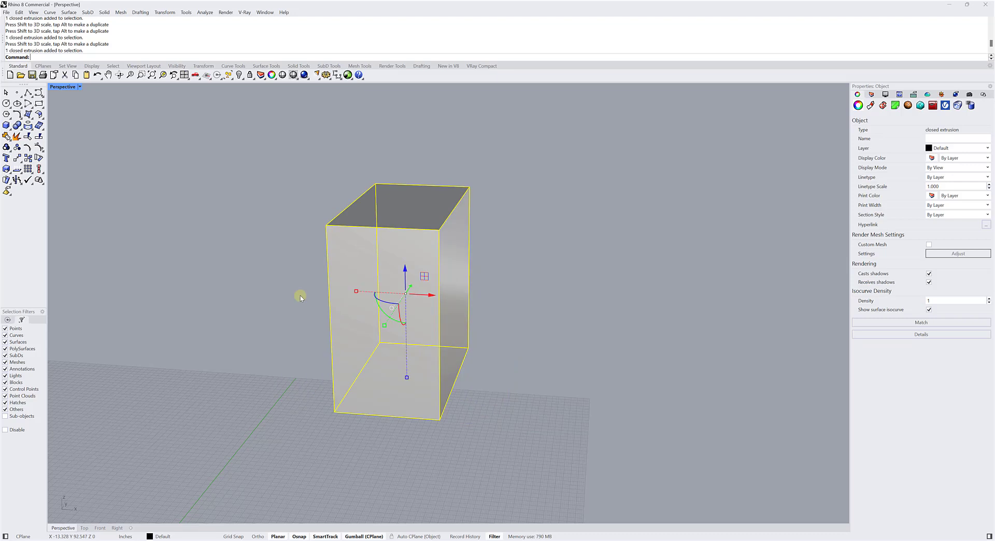
pyautogui.click(272, 238)
# Select the box, scale it along the Z axis by an exact factor of 1.5 with the Gumball, and deselect it.
pyautogui.moveTo(334, 262); pyautogui.dragTo(388, 306, button='right')
pyautogui.click(388, 305)
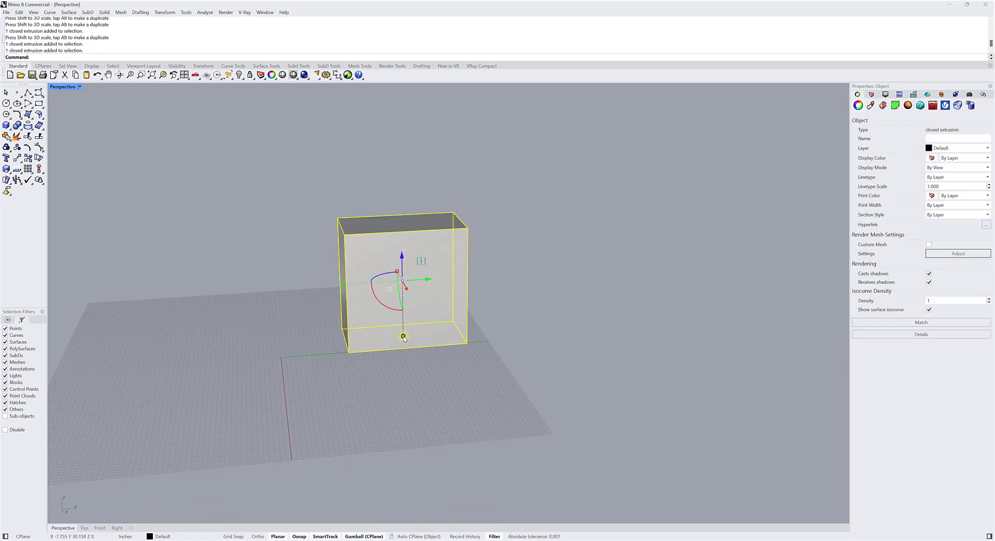
pyautogui.scroll(4, 406, 342)
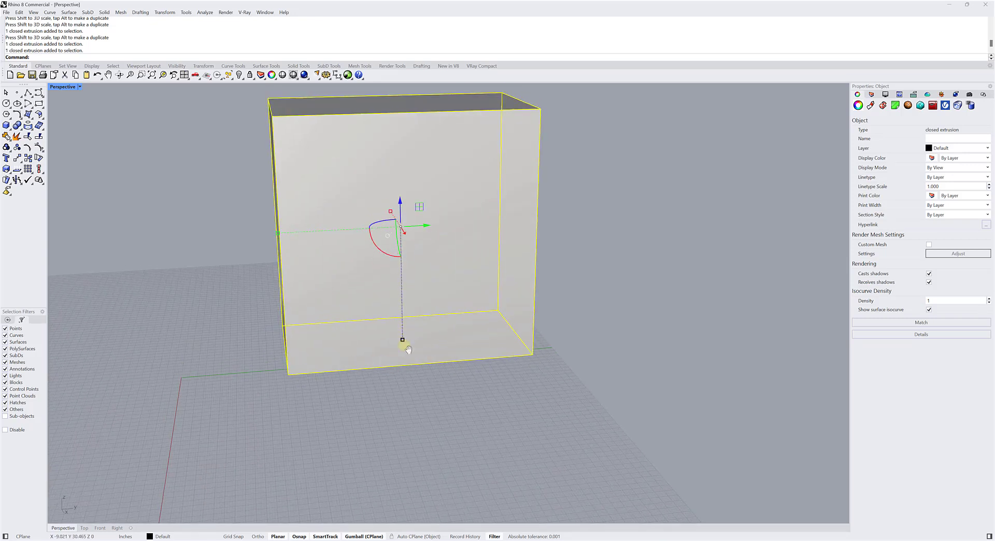
pyautogui.scroll(-5, 408, 350)
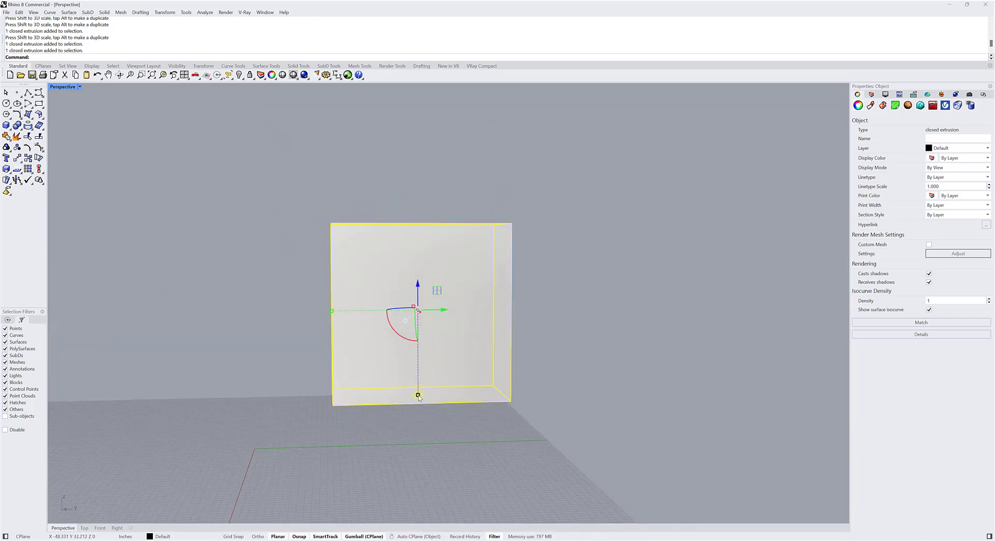
pyautogui.click(442, 395)
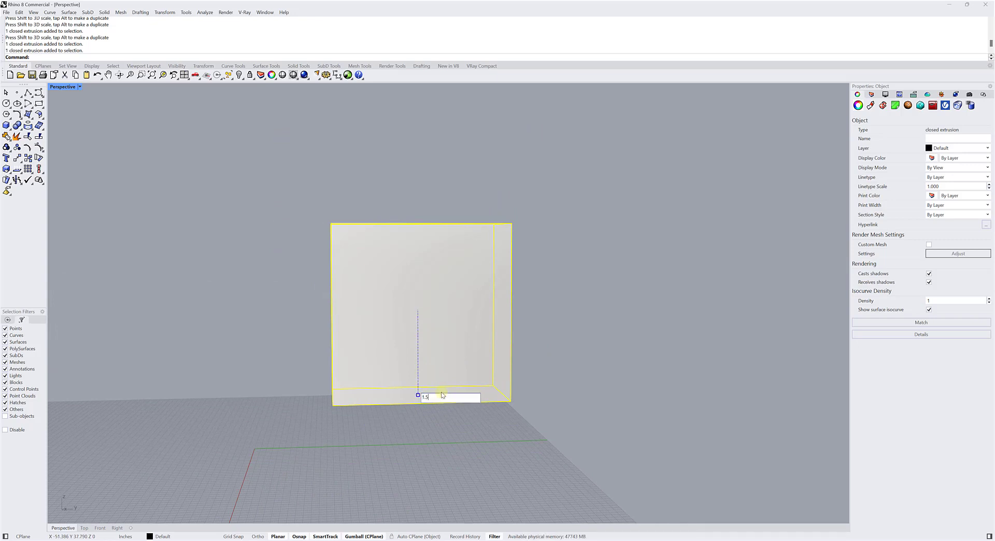
pyautogui.press('Return')
pyautogui.click(242, 266)
# Select the box, scale it along the Y axis by an exact factor of 0.852 with the Gumball, and deselect it.
pyautogui.moveTo(240, 261); pyautogui.dragTo(286, 273, button='right')
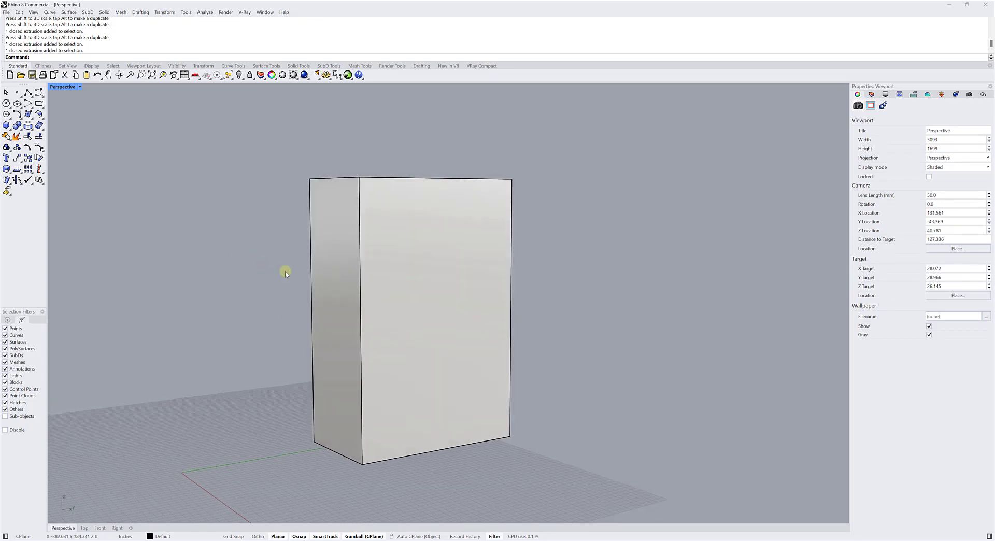
pyautogui.click(384, 283)
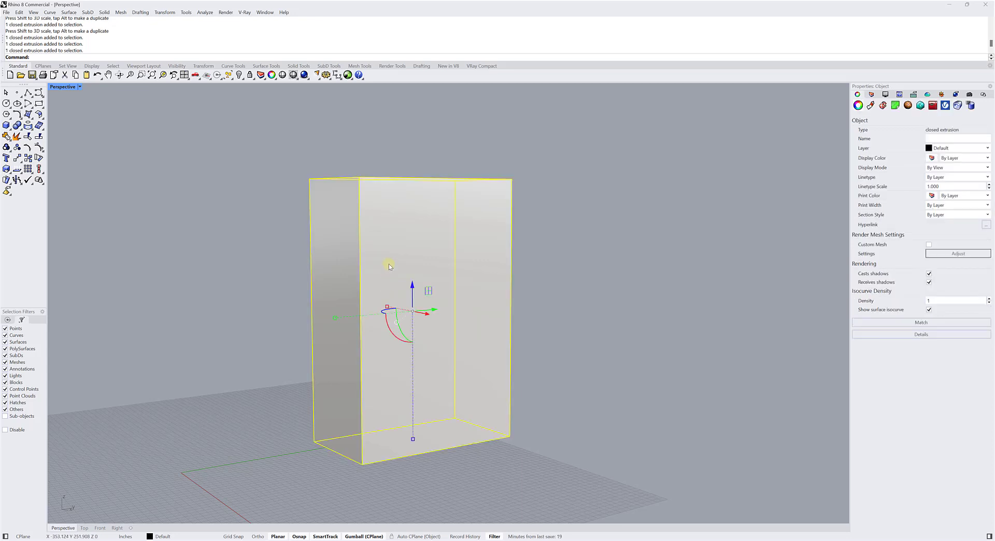
pyautogui.moveTo(388, 264); pyautogui.dragTo(327, 315, button='right')
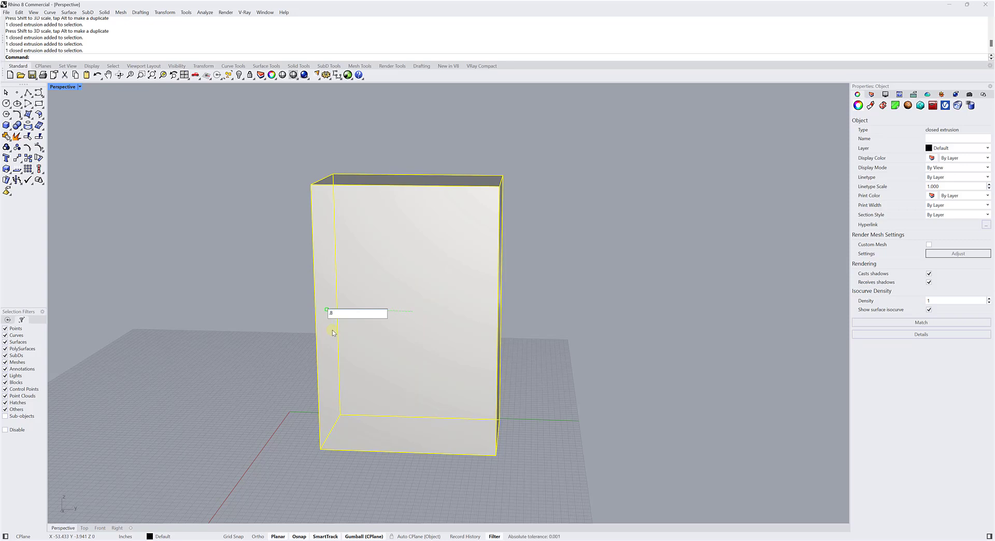
pyautogui.write('52')
pyautogui.press('Return')
pyautogui.click(278, 285)
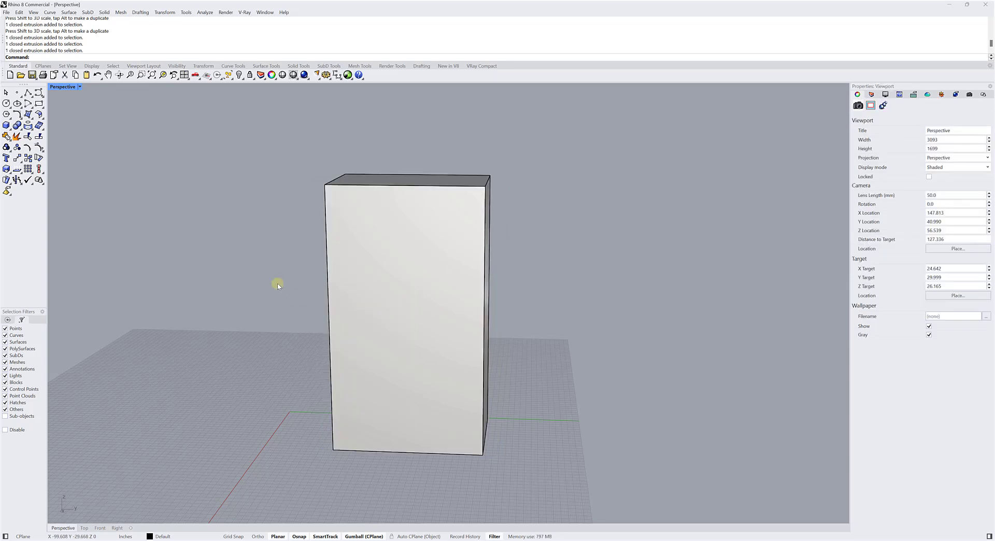
# Select the box and rotate it exactly 45 degrees around the Gumball's Z axis.
pyautogui.moveTo(278, 285); pyautogui.dragTo(381, 296, button='right')
pyautogui.click(406, 294)
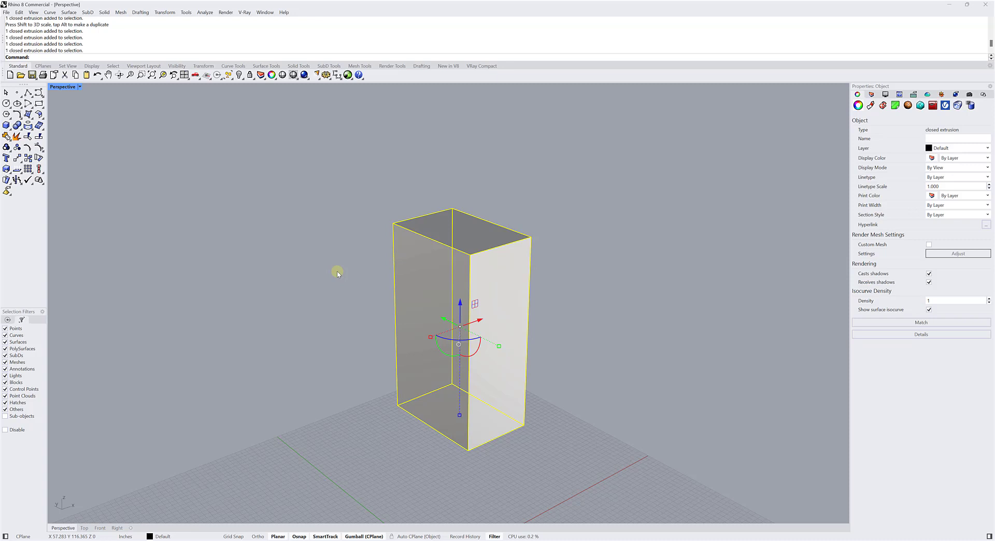
pyautogui.moveTo(338, 271); pyautogui.dragTo(252, 284, button='right')
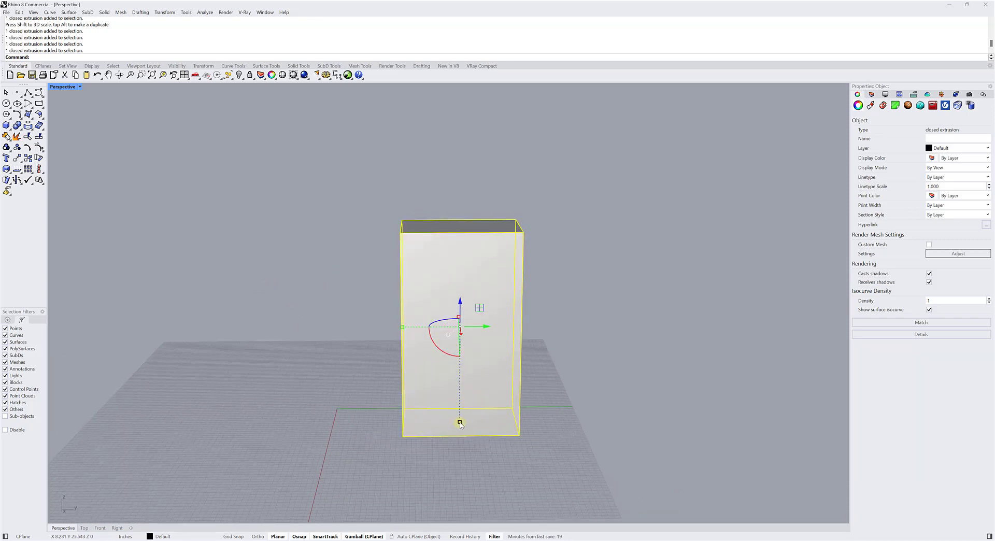
pyautogui.moveTo(343, 346)
pyautogui.mouseDown(button='right')
pyautogui.moveTo(334, 407)
pyautogui.moveTo(322, 342)
pyautogui.moveTo(353, 348)
pyautogui.moveTo(357, 370)
pyautogui.moveTo(356, 352)
pyautogui.mouseUp(button='right')
pyautogui.scroll(6, 356, 351)
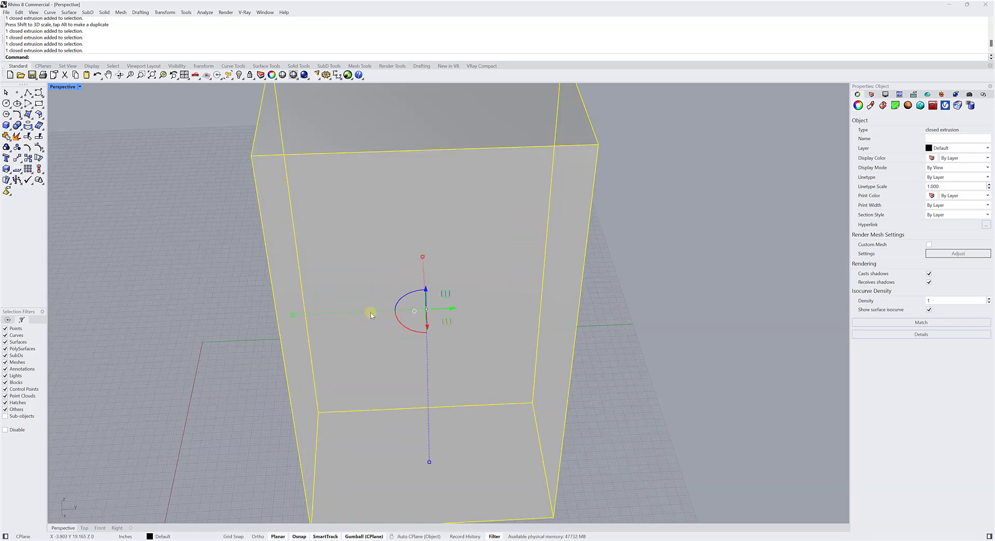
pyautogui.moveTo(370, 314)
pyautogui.mouseDown(button='right')
pyautogui.moveTo(391, 313)
pyautogui.moveTo(379, 316)
pyautogui.mouseUp(button='right')
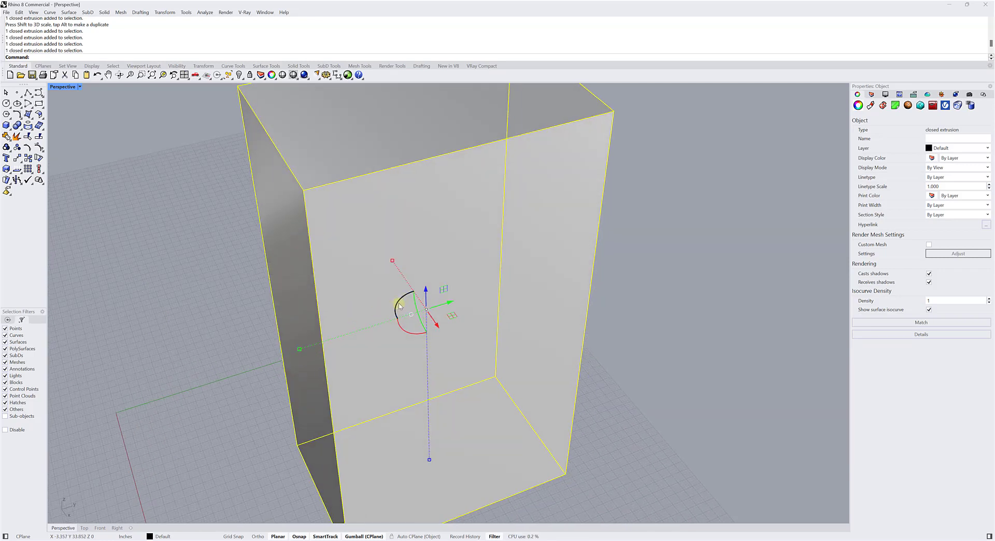
pyautogui.click(399, 306)
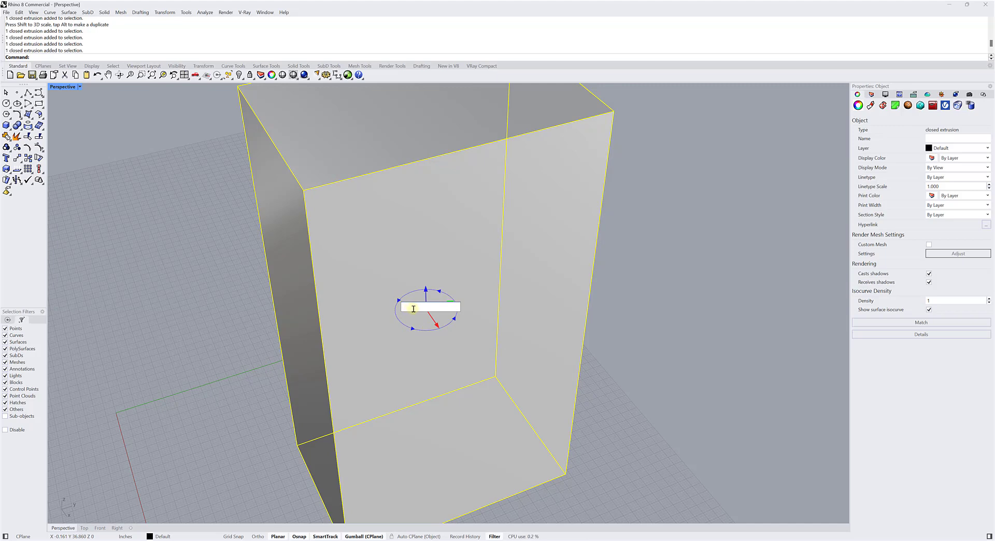
pyautogui.write('45')
pyautogui.press('Return')
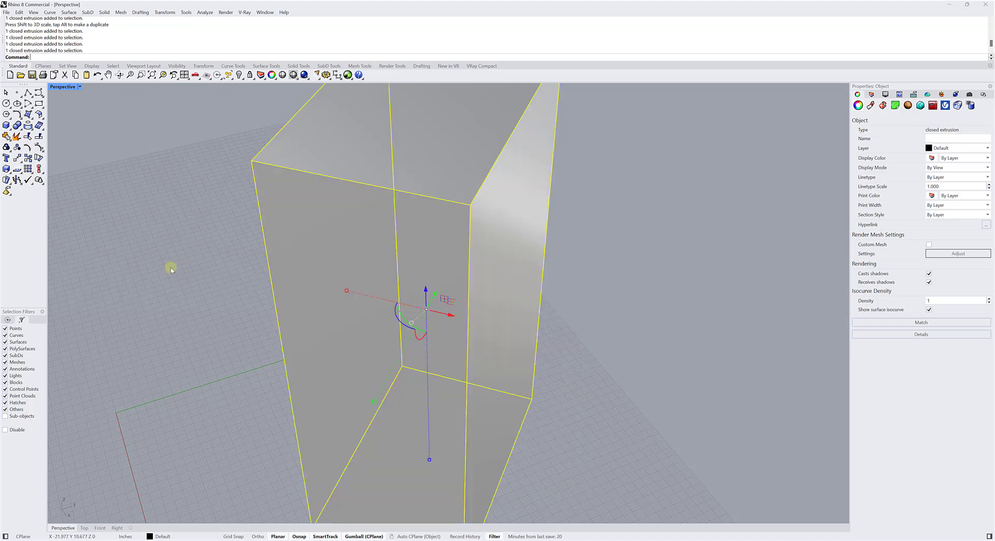
# Rotate the box by exactly -33.33 degrees around the Gumball's Z axis and deselect it.
pyautogui.moveTo(332, 326); pyautogui.dragTo(394, 306, button='right')
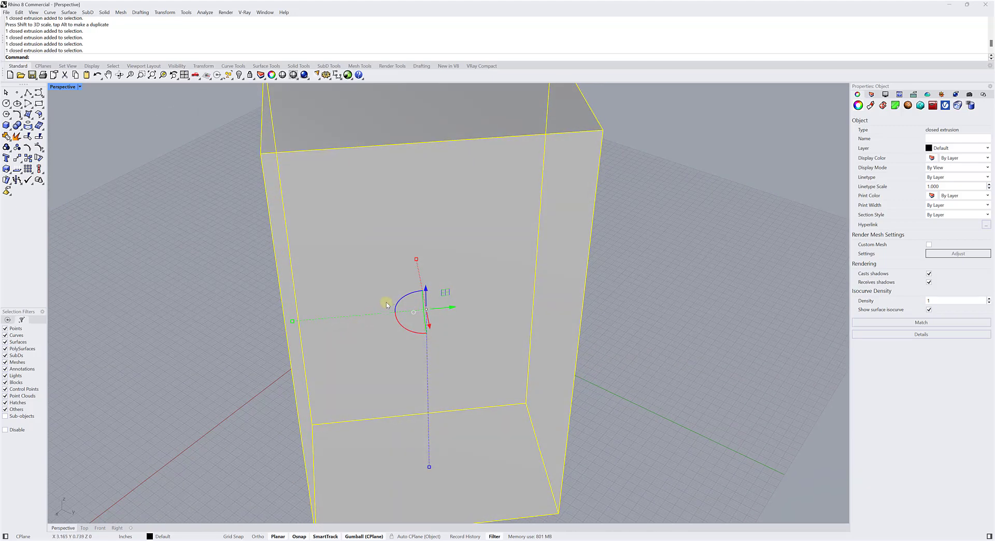
pyautogui.click(404, 301)
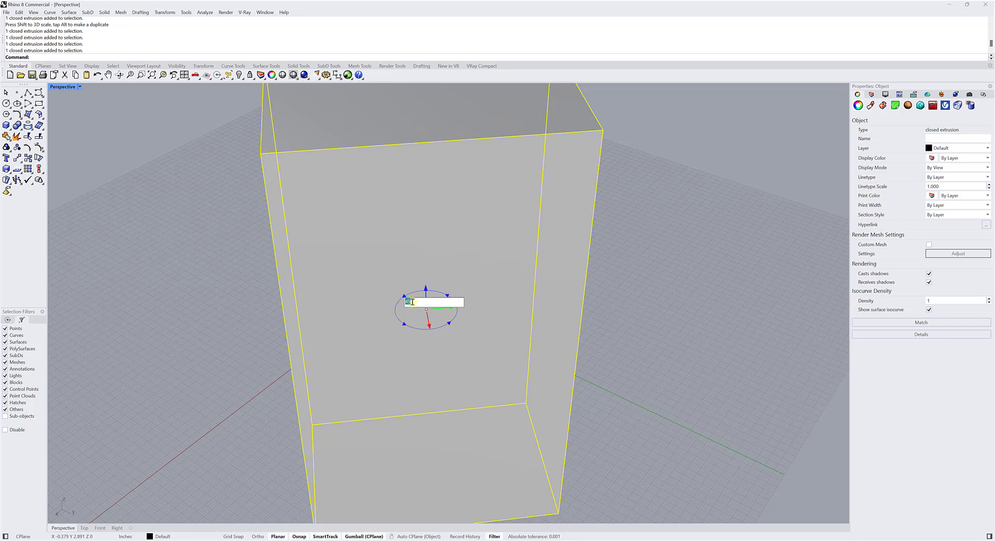
pyautogui.press('BackSpace')
pyautogui.write('-33.33')
pyautogui.press('Return')
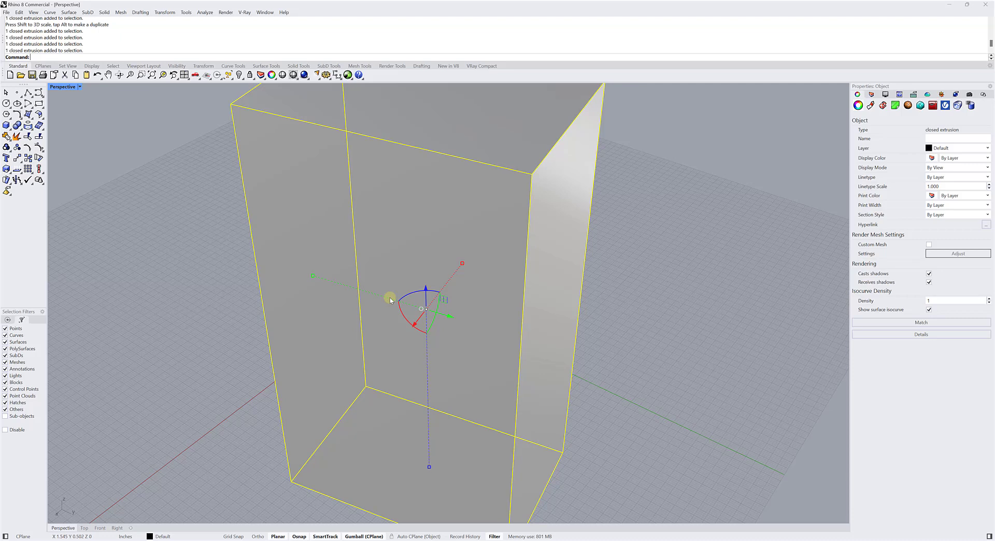
pyautogui.click(189, 268)
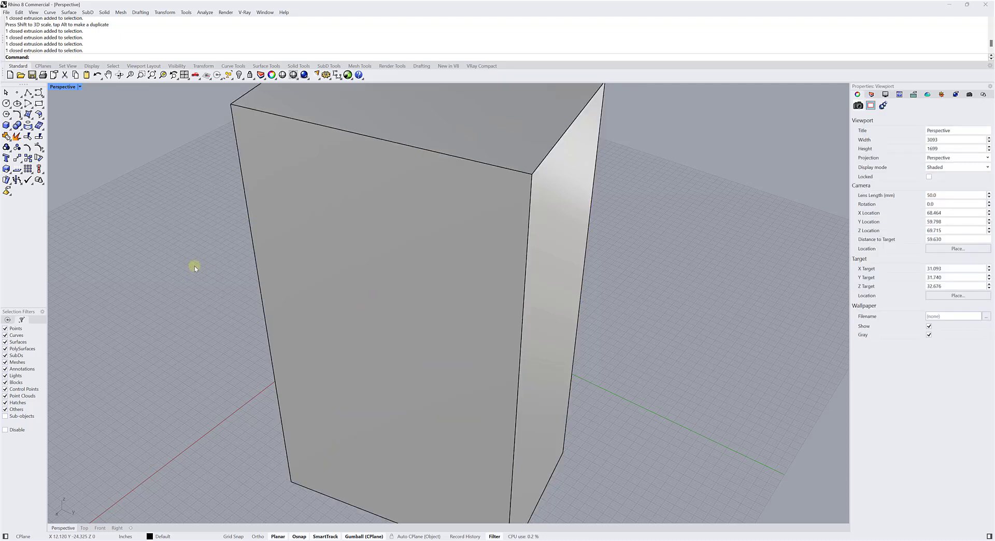
# Reselect the box, rotate it freely around the Z, X and Y axes with the Gumball arcs, and deselect it.
pyautogui.moveTo(195, 266); pyautogui.dragTo(278, 284, button='right')
pyautogui.click(278, 284)
pyautogui.moveTo(191, 291); pyautogui.dragTo(235, 291, button='right')
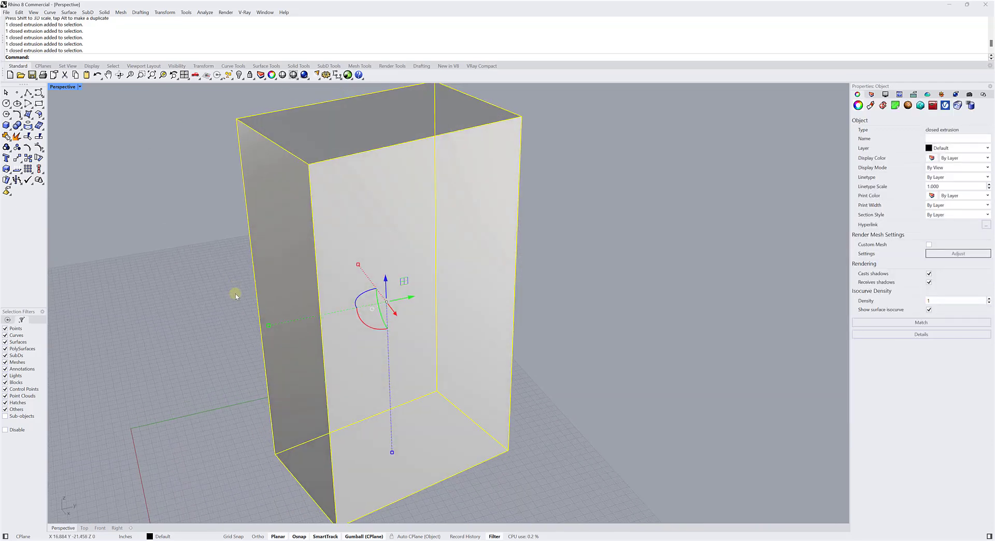
pyautogui.moveTo(363, 295); pyautogui.dragTo(370, 287)
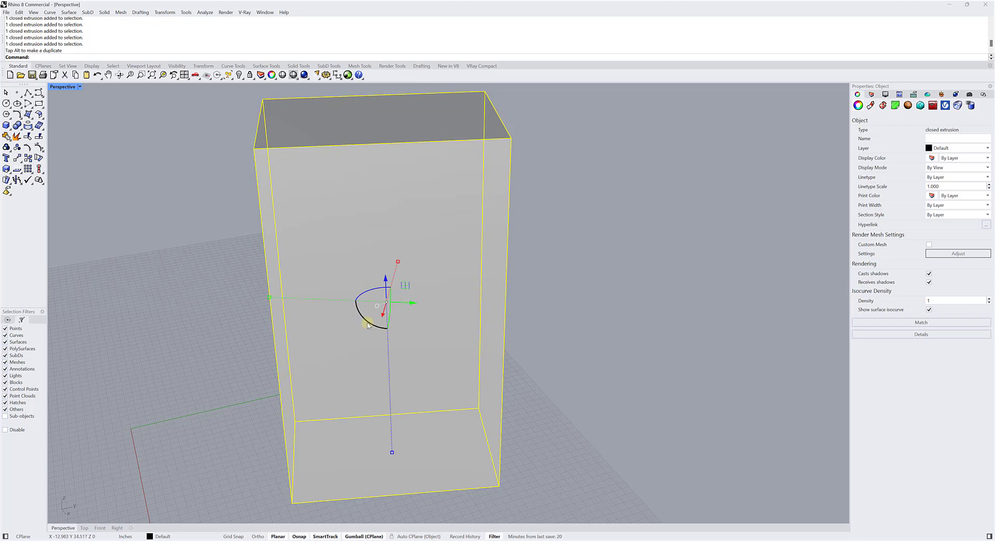
pyautogui.moveTo(370, 325)
pyautogui.mouseDown()
pyautogui.moveTo(344, 297)
pyautogui.moveTo(378, 332)
pyautogui.mouseUp()
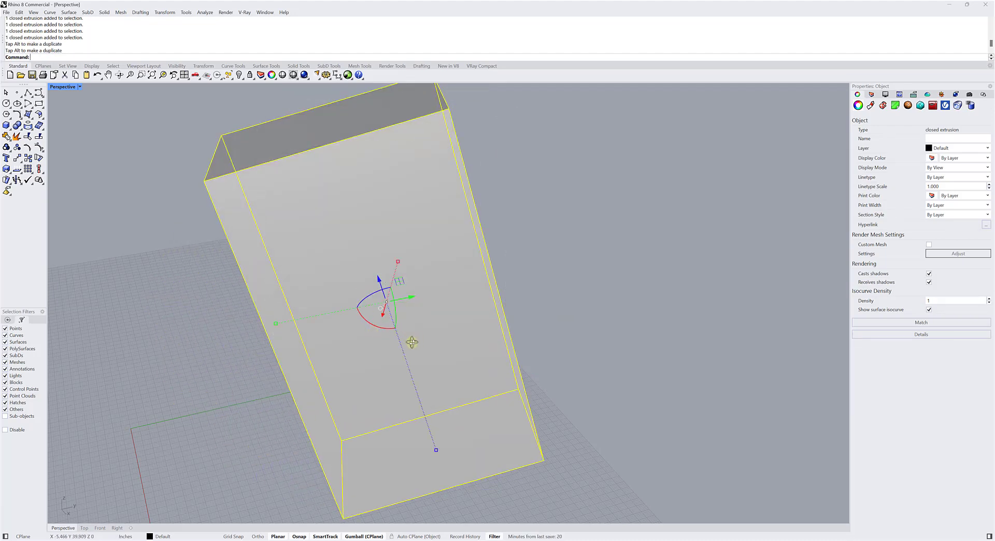
pyautogui.moveTo(411, 341); pyautogui.dragTo(378, 339, button='right')
pyautogui.moveTo(410, 318); pyautogui.dragTo(428, 296)
pyautogui.scroll(-8, 283, 329)
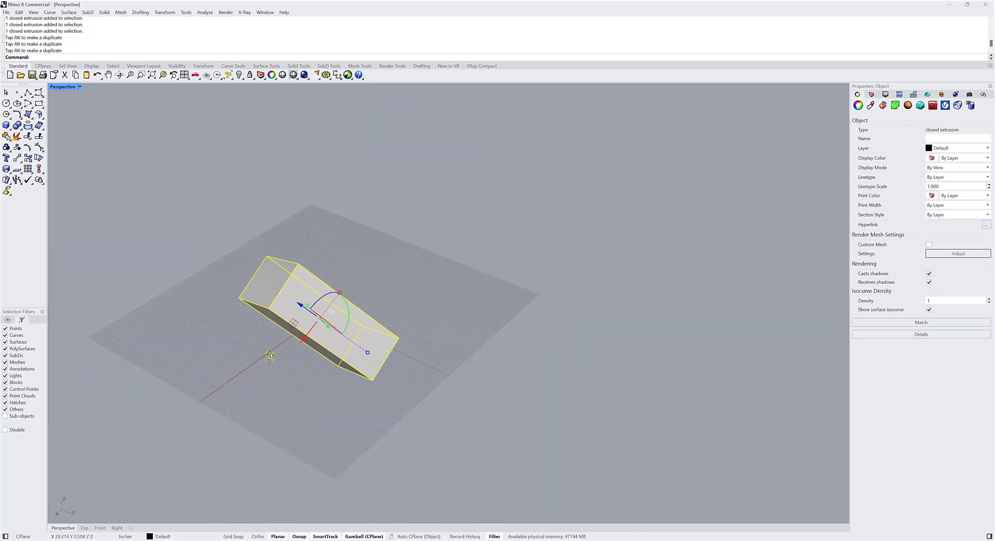
pyautogui.click(250, 364)
# Reselect the tilted box, rotate it freely around the Y axis, and deselect and reselect it to realign the Gumball.
pyautogui.moveTo(271, 358); pyautogui.dragTo(293, 324, button='right')
pyautogui.click(287, 338)
pyautogui.click(238, 339)
pyautogui.scroll(3, 310, 325)
pyautogui.click(309, 314)
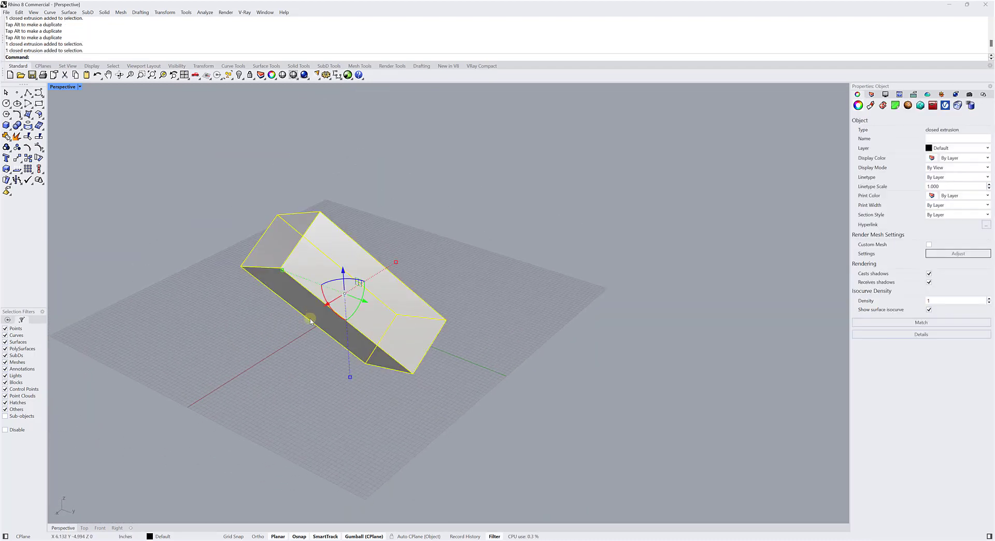
pyautogui.moveTo(362, 311); pyautogui.dragTo(346, 334)
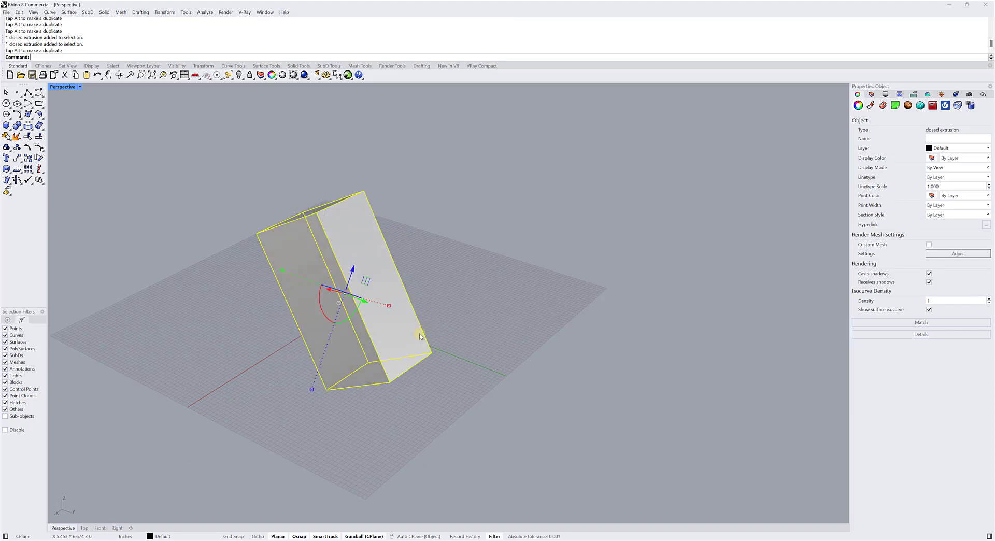
pyautogui.moveTo(471, 325); pyautogui.dragTo(422, 330, button='right')
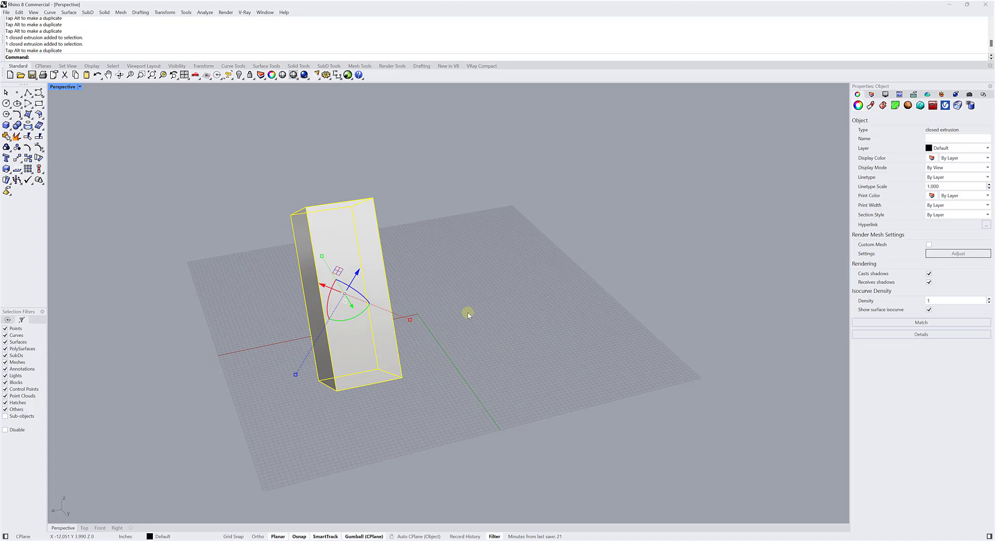
pyautogui.click(423, 300)
pyautogui.click(377, 257)
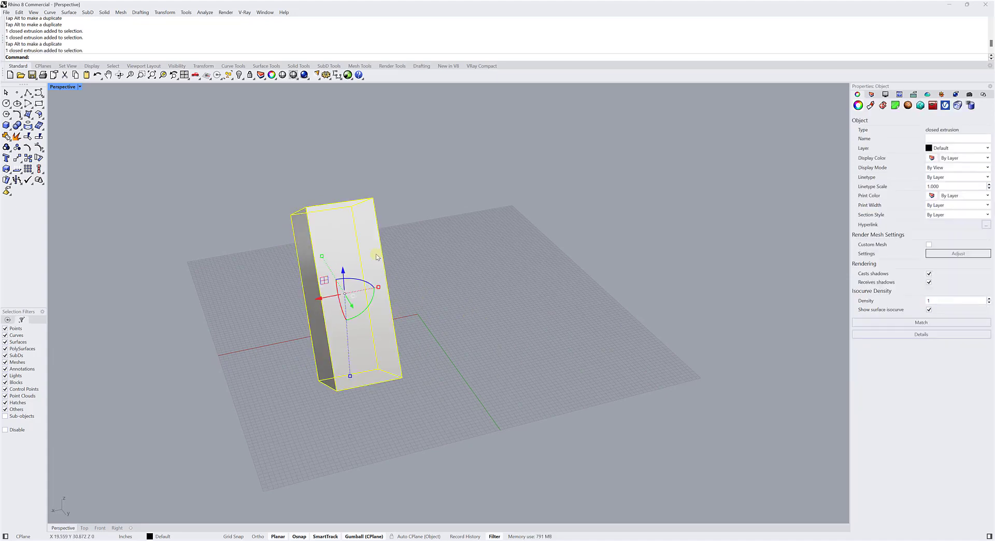
# Examine how the tilted box's Gumball axes compare with the construction plane's axes from several angles, and deselect the box.
pyautogui.moveTo(306, 314); pyautogui.dragTo(341, 272, button='right')
pyautogui.scroll(4, 342, 271)
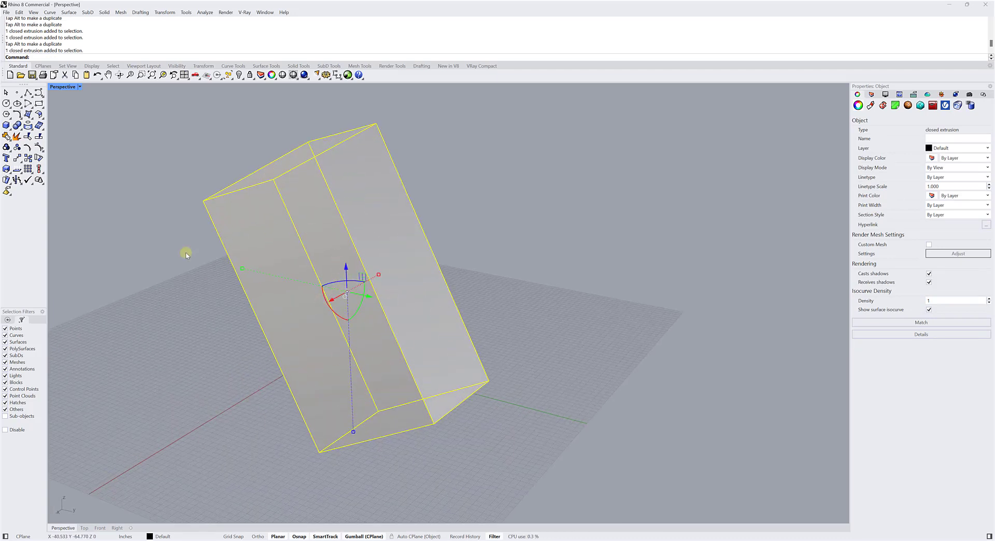
pyautogui.scroll(-2, 330, 362)
pyautogui.keyDown('shift'); pyautogui.moveTo(253, 376); pyautogui.dragTo(318, 350, button='right'); pyautogui.keyUp('shift')
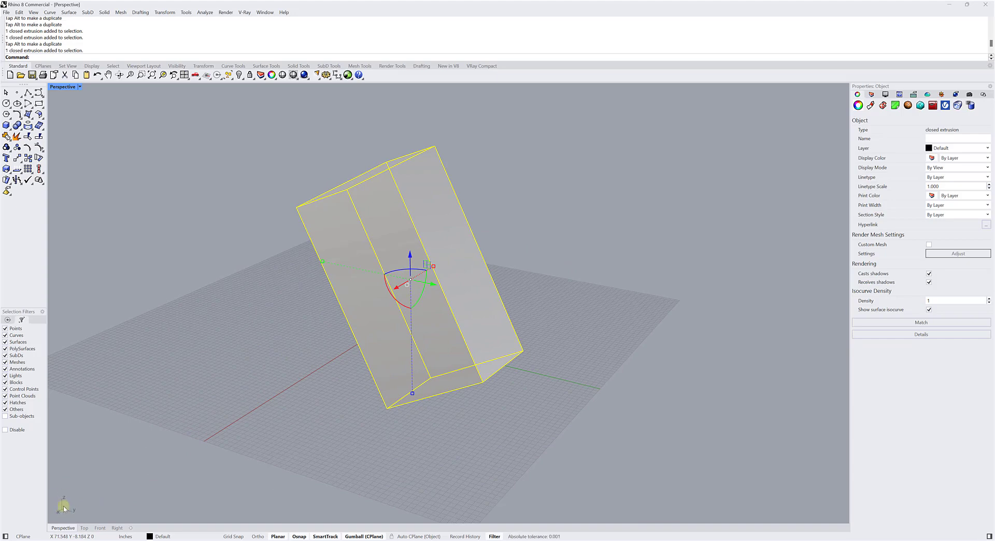
pyautogui.scroll(-2, 207, 384)
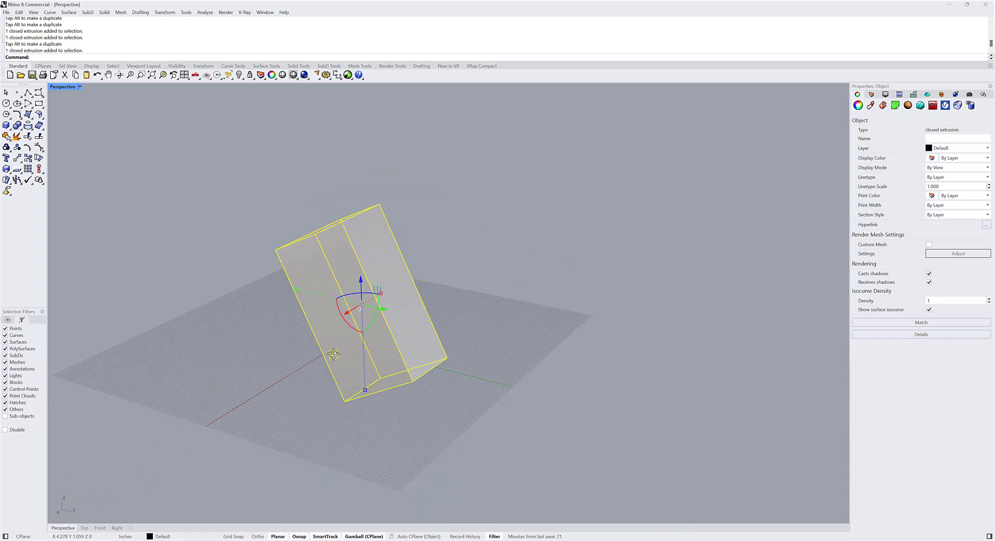
pyautogui.moveTo(334, 354); pyautogui.dragTo(221, 267, button='right')
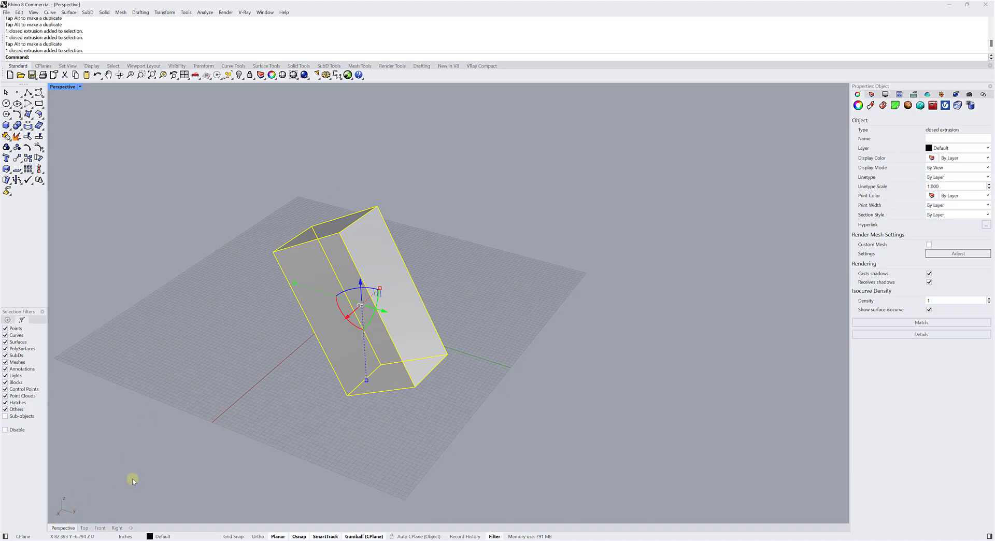
pyautogui.moveTo(132, 482); pyautogui.dragTo(307, 352, button='right')
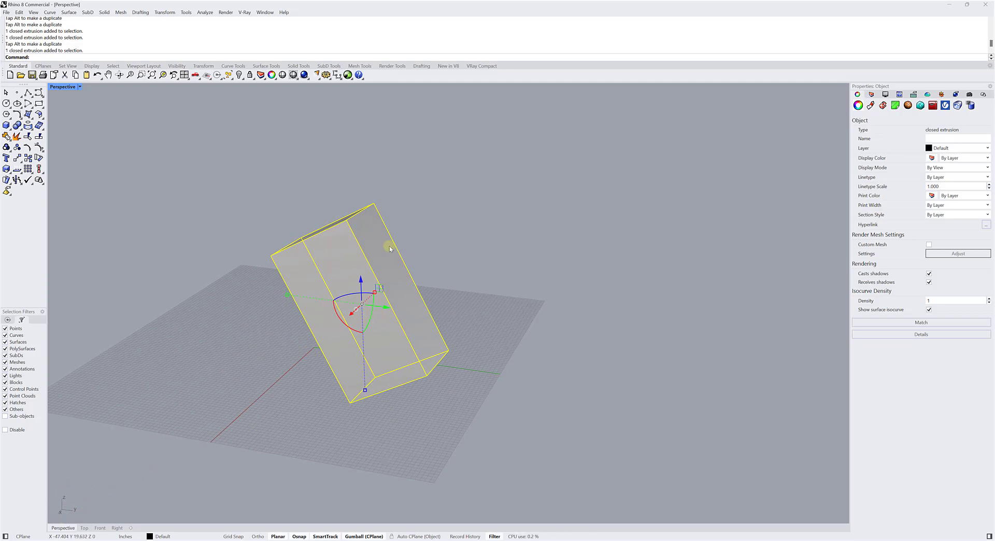
pyautogui.click(237, 227)
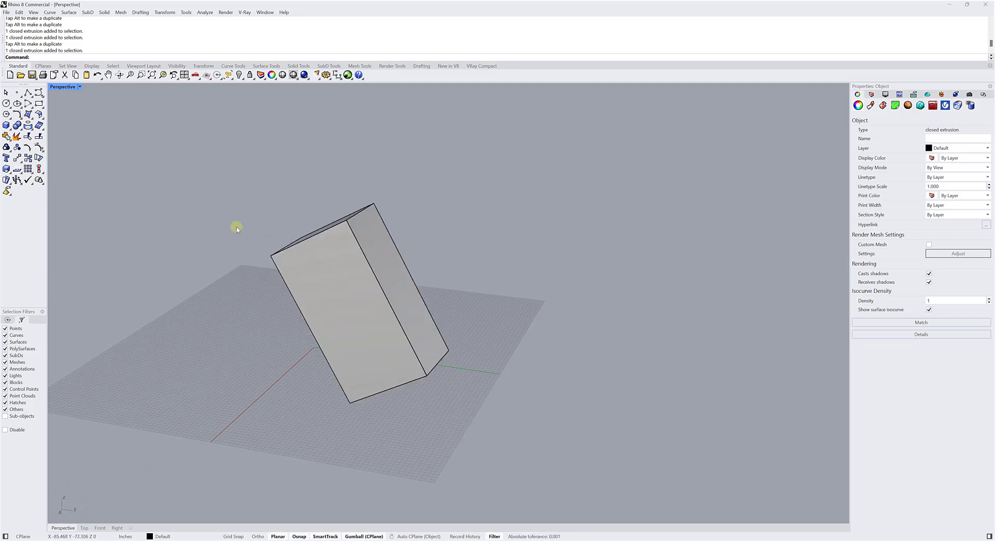
# Select the tilted box and relocate the Gumball's origin to a corner of its top face, with End as the only active object snap.
pyautogui.moveTo(238, 226); pyautogui.dragTo(281, 277, button='right')
pyautogui.scroll(3, 315, 282)
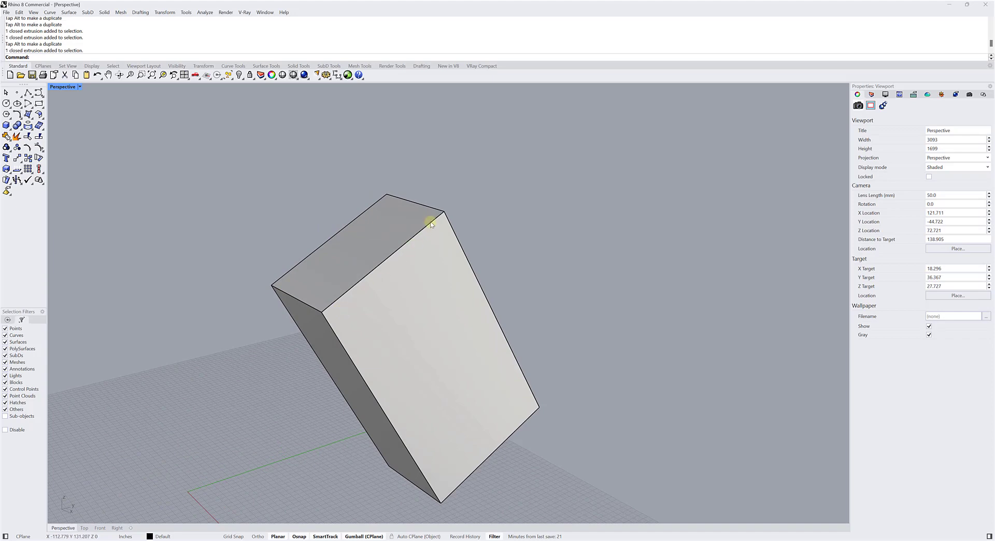
pyautogui.click(422, 343)
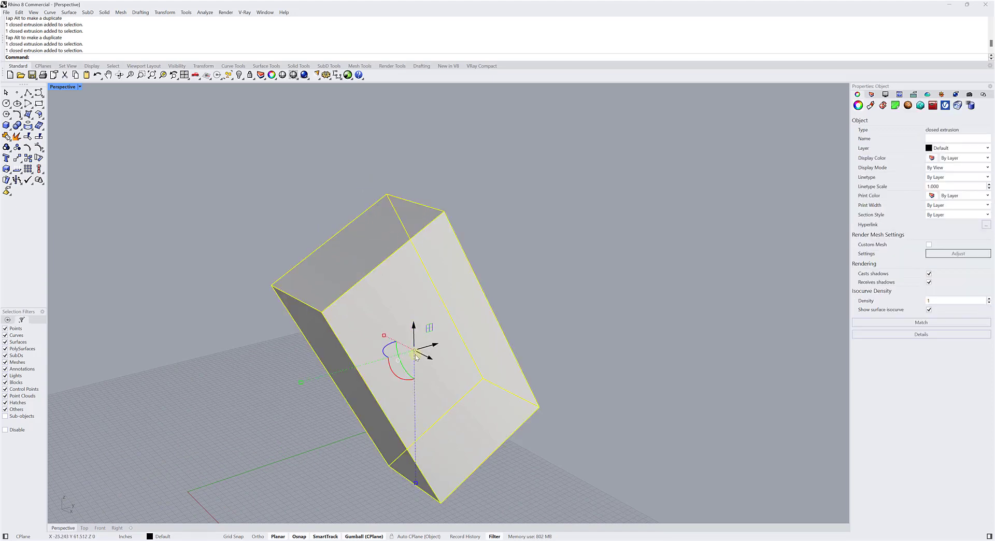
pyautogui.scroll(3, 373, 332)
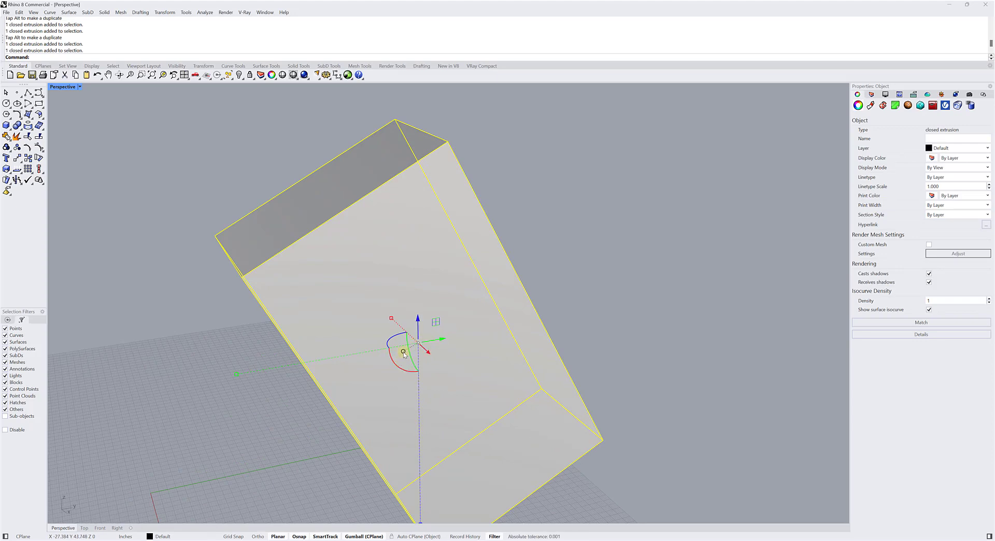
pyautogui.rightClick(404, 354)
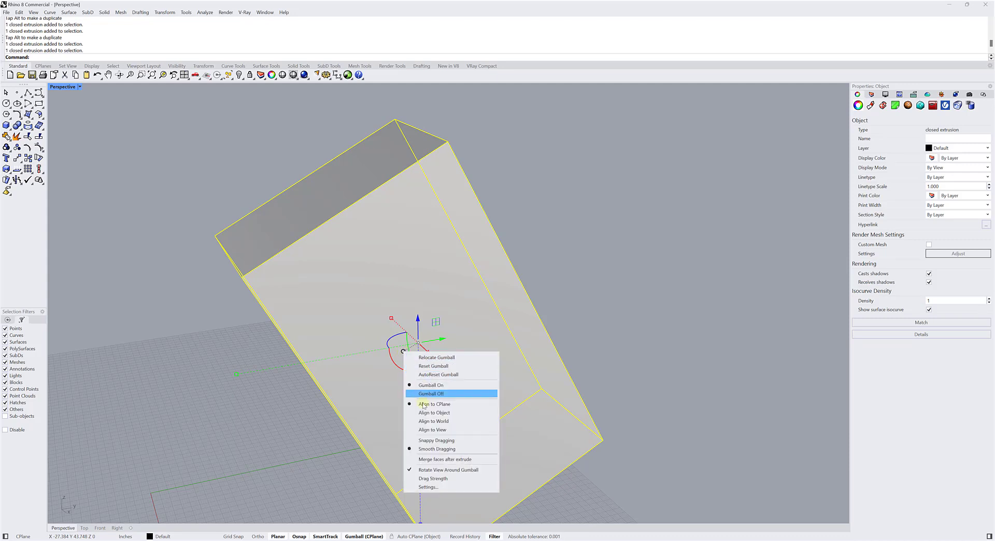
pyautogui.click(425, 358)
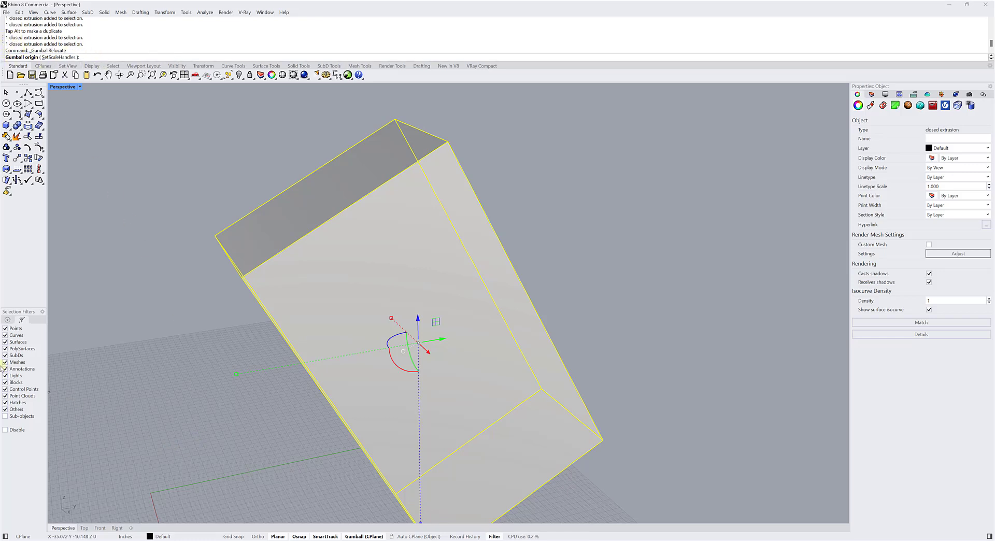
pyautogui.click(9, 321)
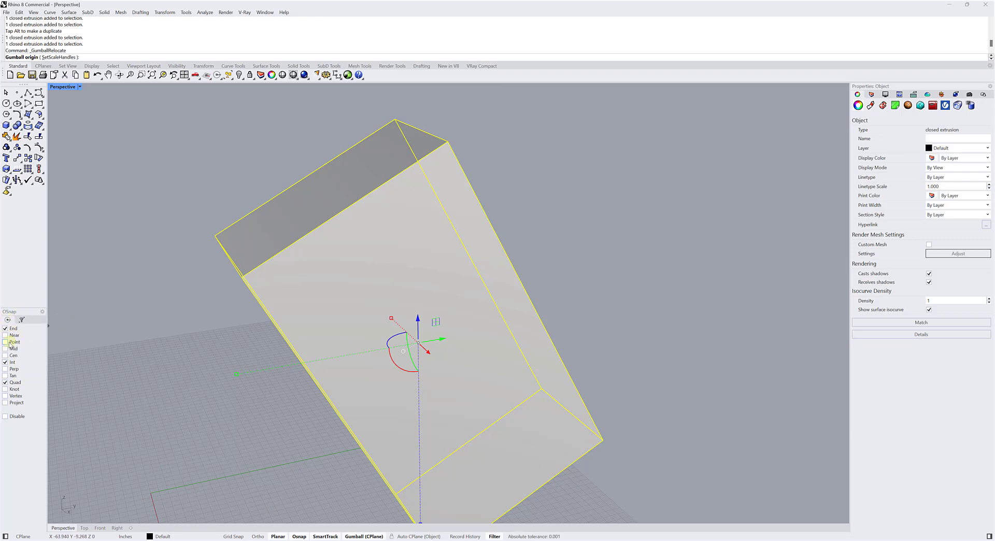
pyautogui.click(6, 362)
pyautogui.moveTo(181, 240); pyautogui.dragTo(208, 230, button='right')
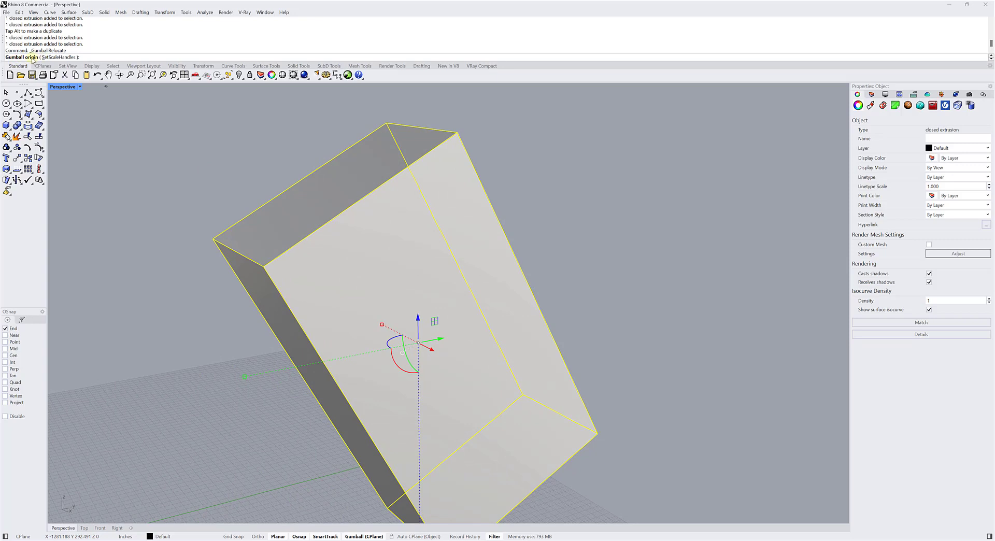
pyautogui.click(263, 266)
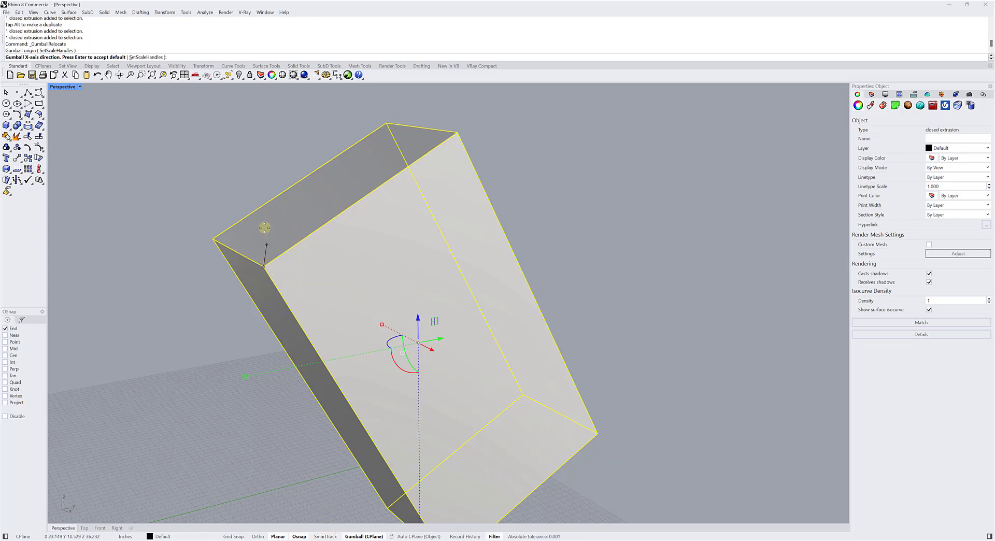
# Align the relocated Gumball's X axis with the top face's long edge and its Y axis with the adjoining short edge.
pyautogui.keyDown('shift'); pyautogui.moveTo(311, 202); pyautogui.dragTo(300, 230, button='right'); pyautogui.keyUp('shift')
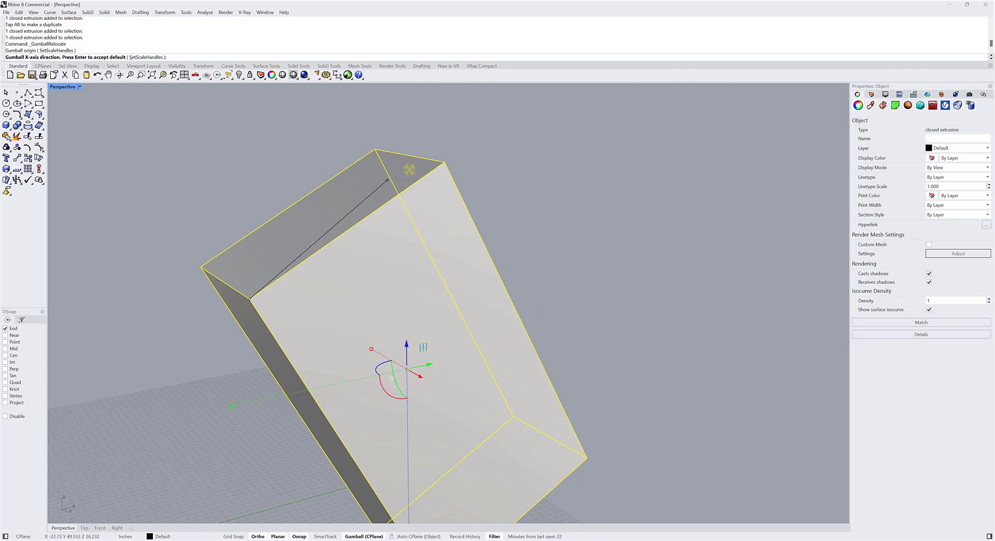
pyautogui.click(446, 164)
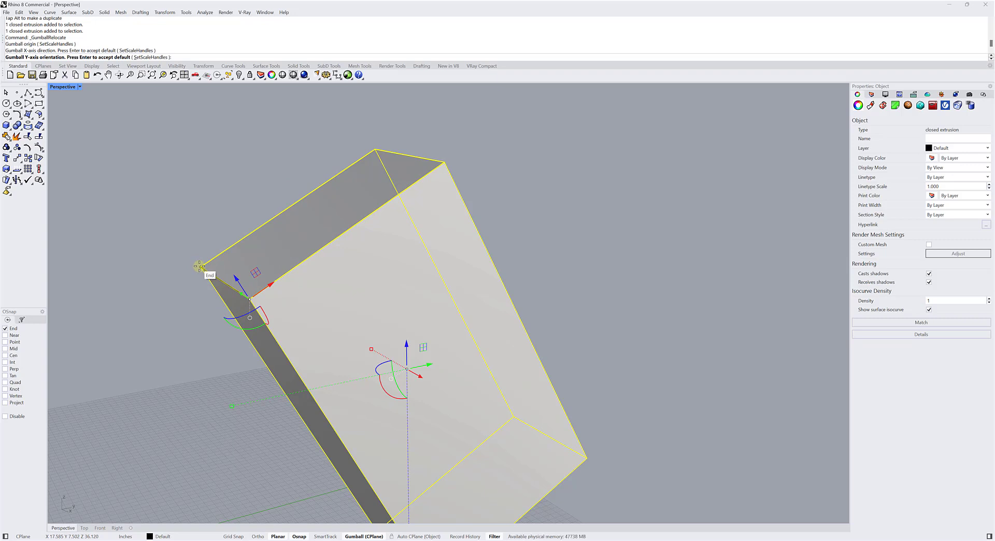
pyautogui.moveTo(213, 274); pyautogui.dragTo(236, 228, button='right')
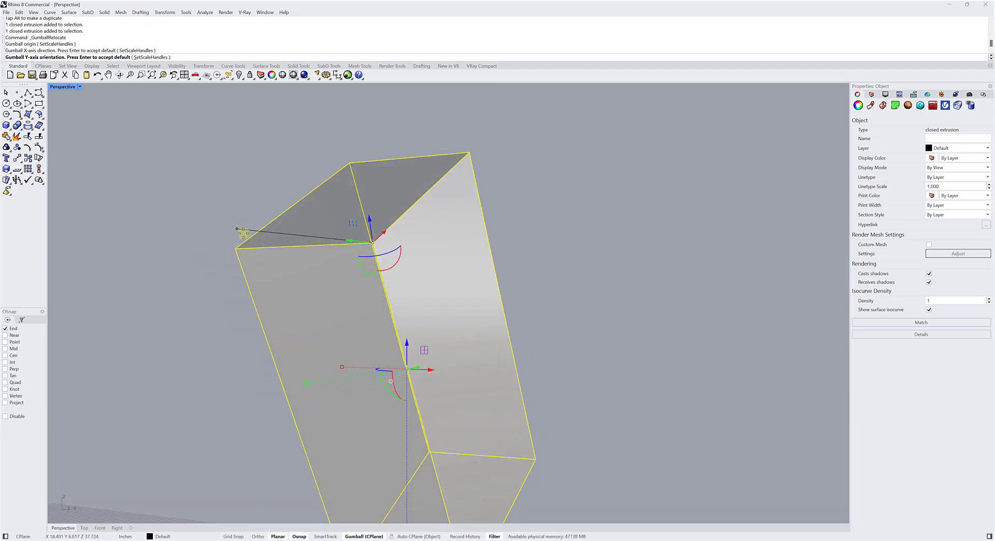
pyautogui.click(236, 249)
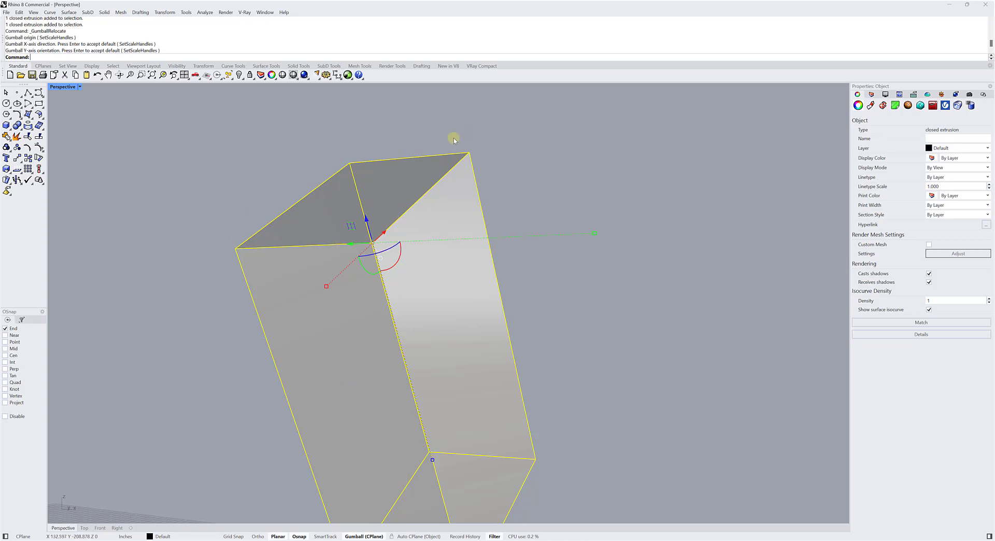
# Deselect and reselect the tilted box several times to check whether its relocated Gumball keeps its corner origin and axis directions.
pyautogui.click(206, 158)
pyautogui.click(360, 236)
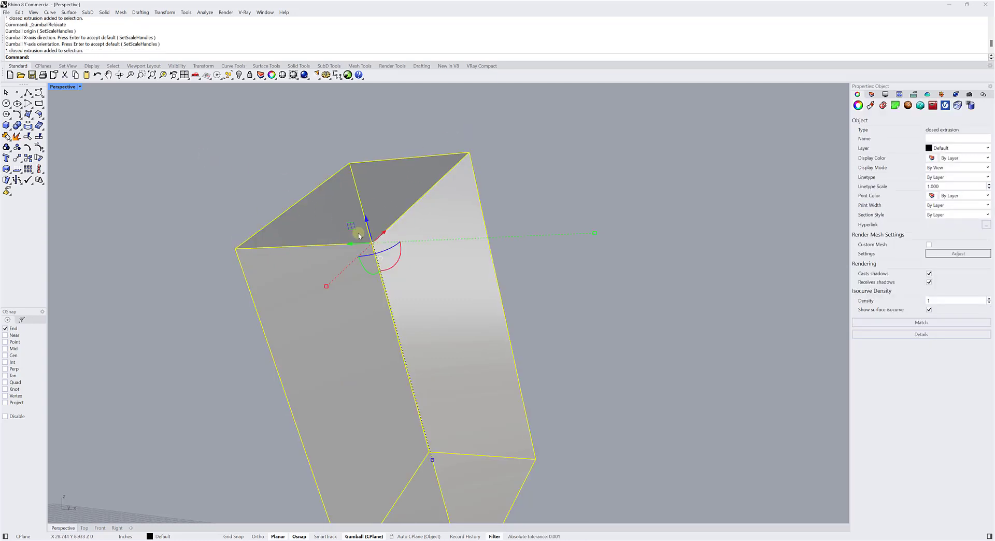
pyautogui.click(187, 162)
pyautogui.click(317, 215)
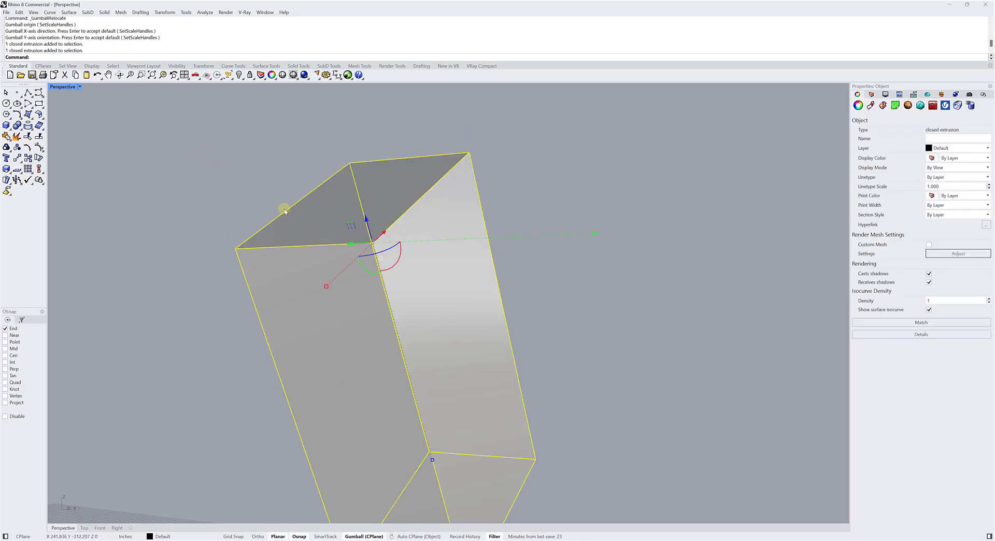
pyautogui.moveTo(285, 211)
pyautogui.mouseDown(button='right')
pyautogui.moveTo(262, 211)
pyautogui.moveTo(272, 217)
pyautogui.mouseUp(button='right')
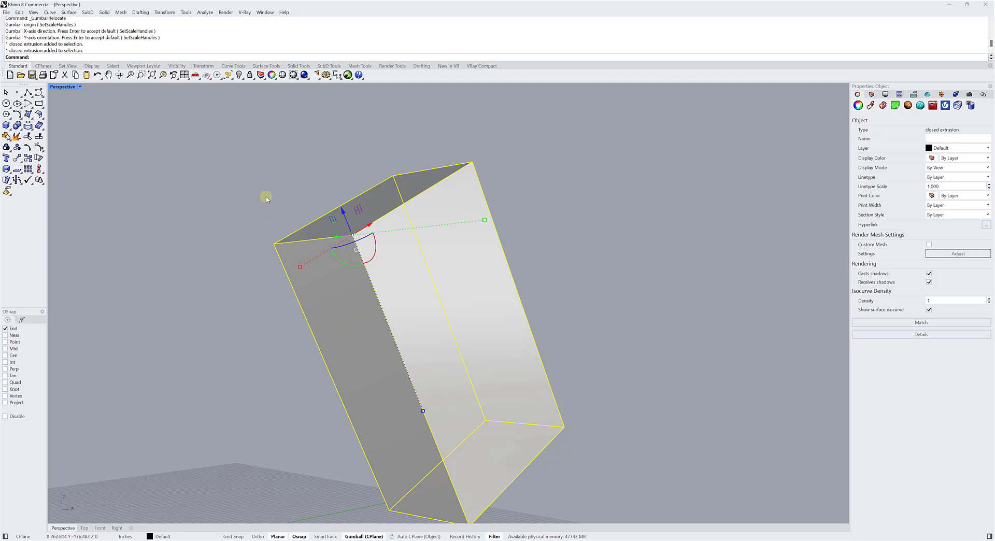
pyautogui.click(266, 197)
pyautogui.click(342, 214)
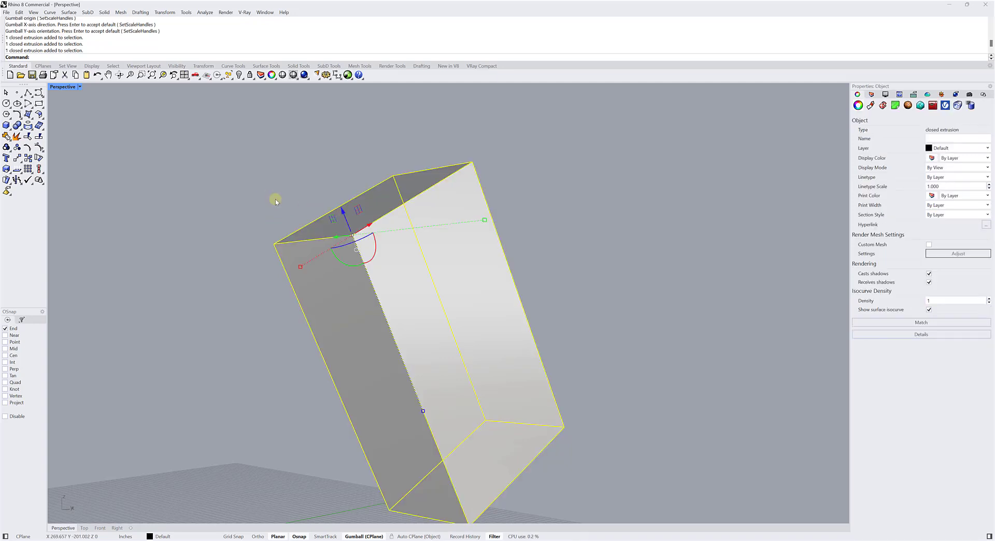
pyautogui.click(276, 201)
pyautogui.click(367, 227)
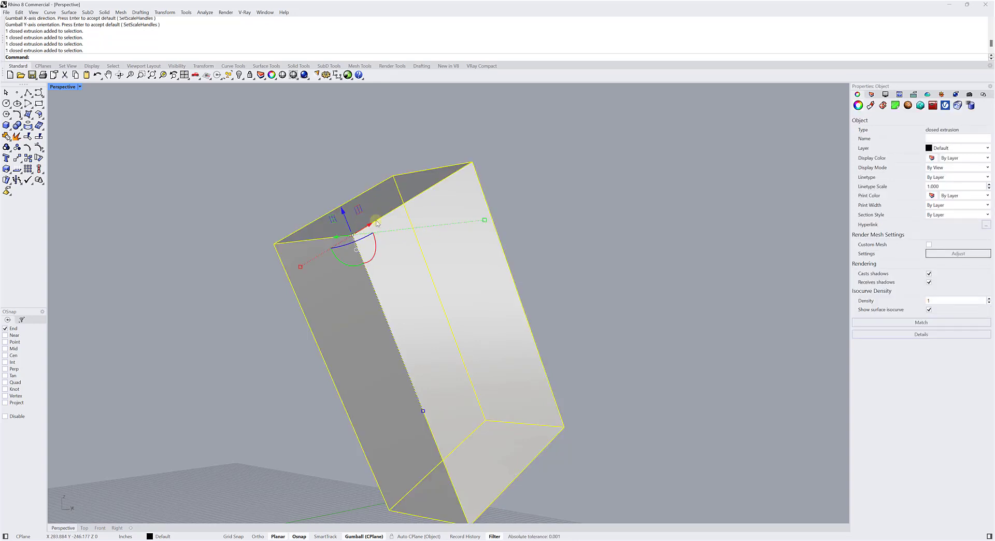
pyautogui.click(254, 179)
pyautogui.scroll(1, 324, 215)
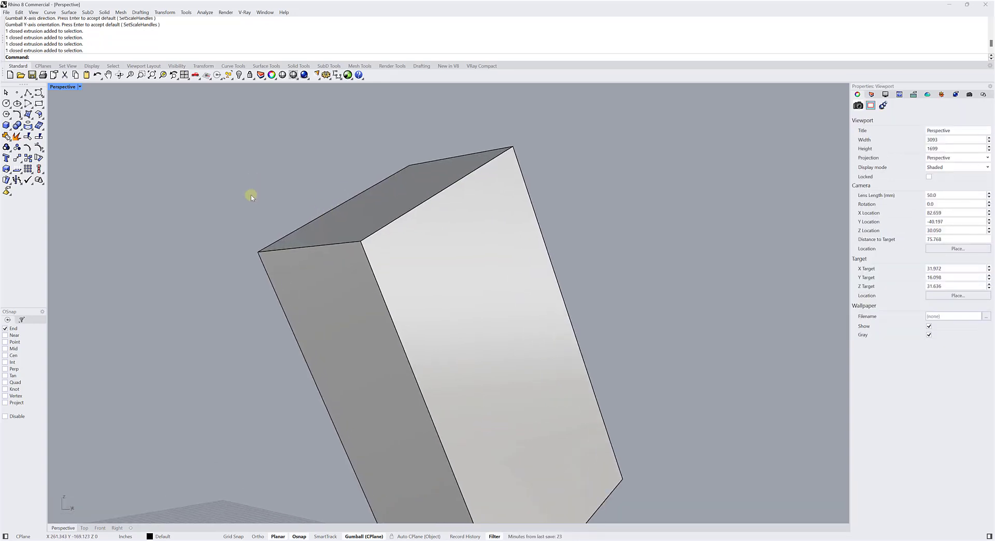
pyautogui.click(364, 223)
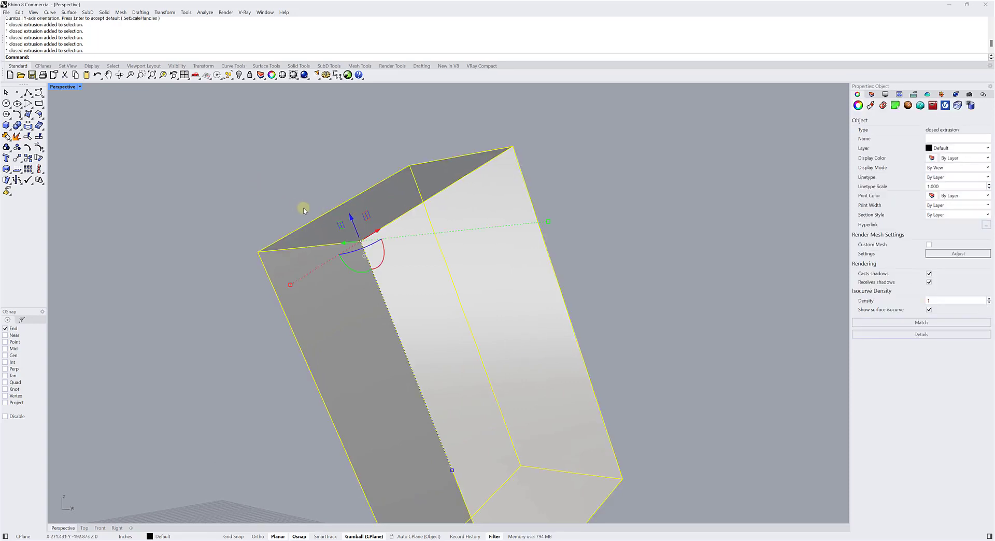
pyautogui.click(251, 191)
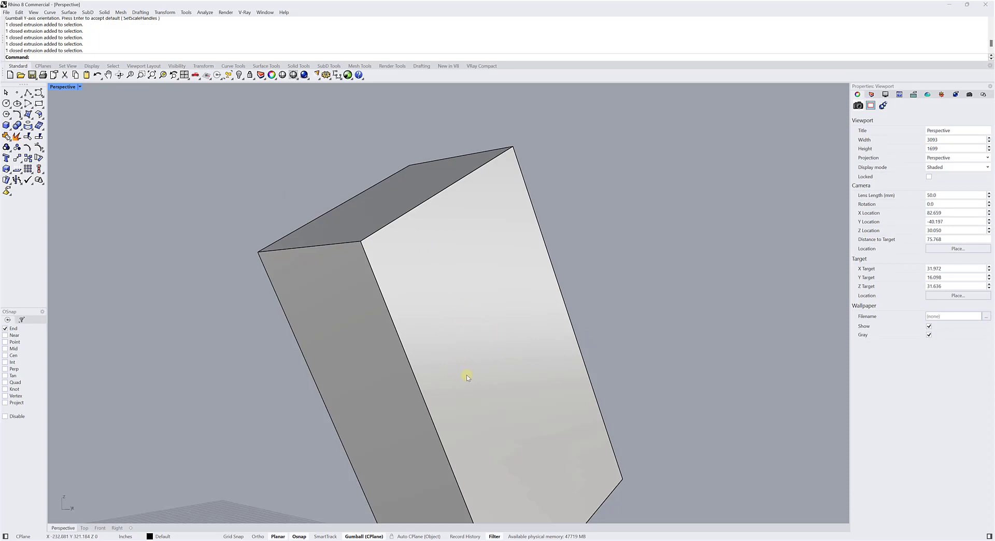
# Reselect the tilted box and move it freely with the Gumball aligned to its edges.
pyautogui.scroll(-3, 463, 292)
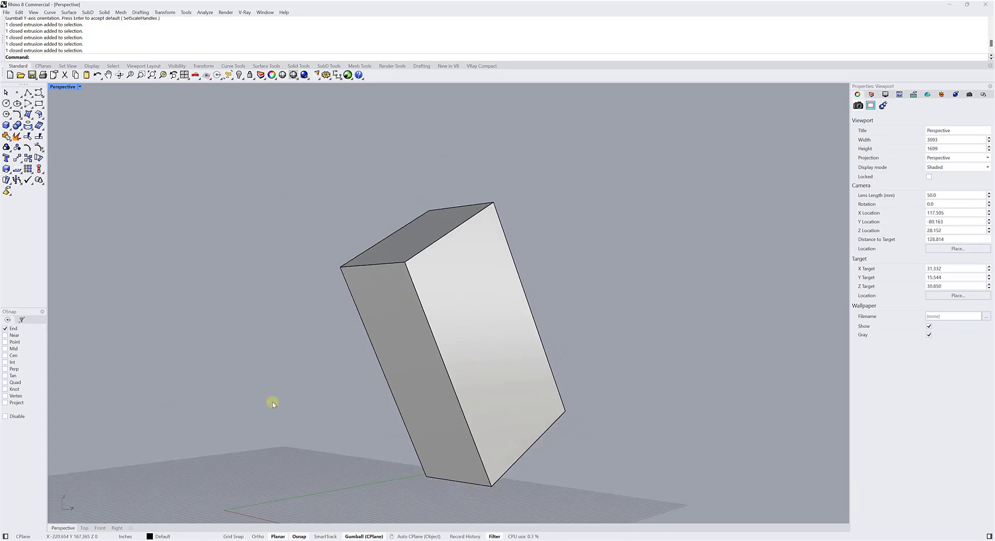
pyautogui.scroll(-4, 202, 354)
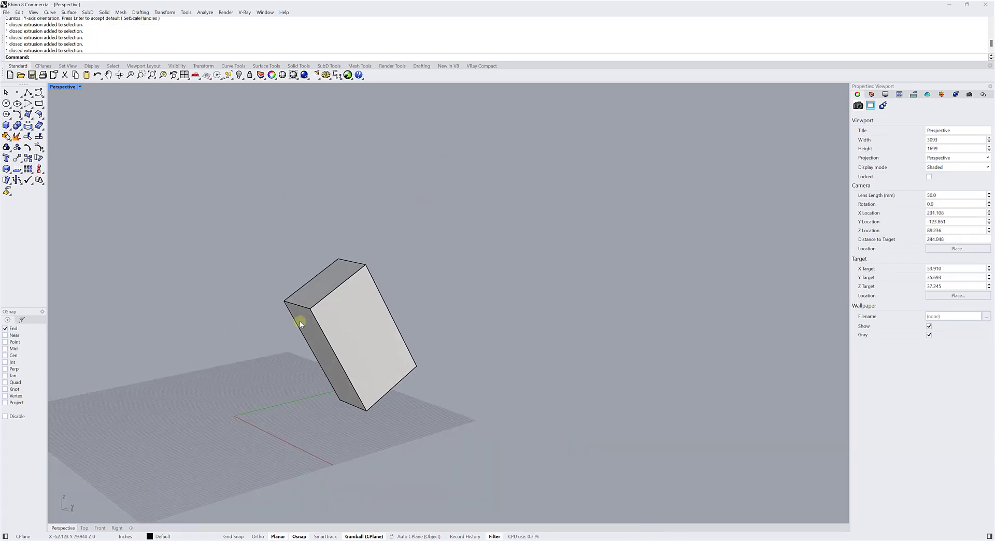
pyautogui.scroll(3, 300, 323)
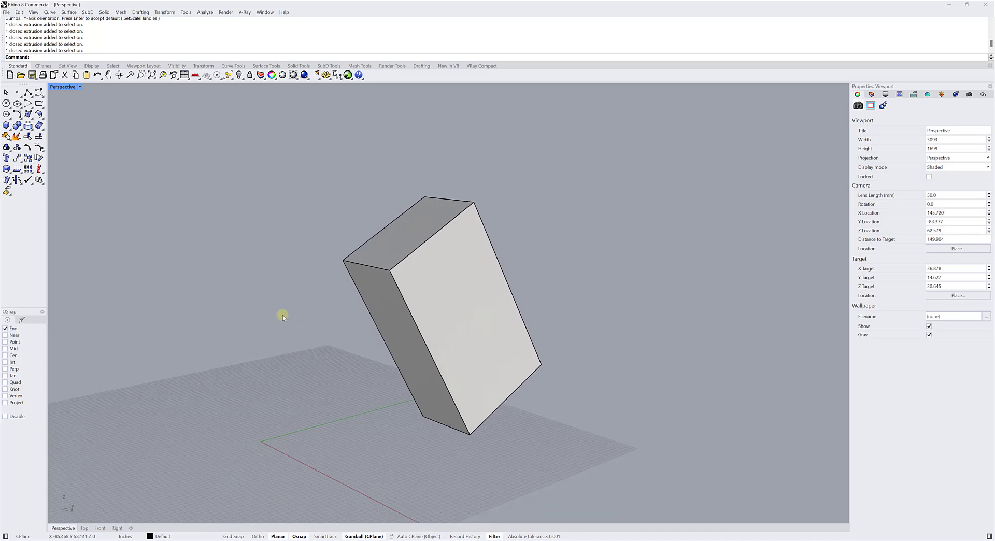
pyautogui.scroll(3, 290, 320)
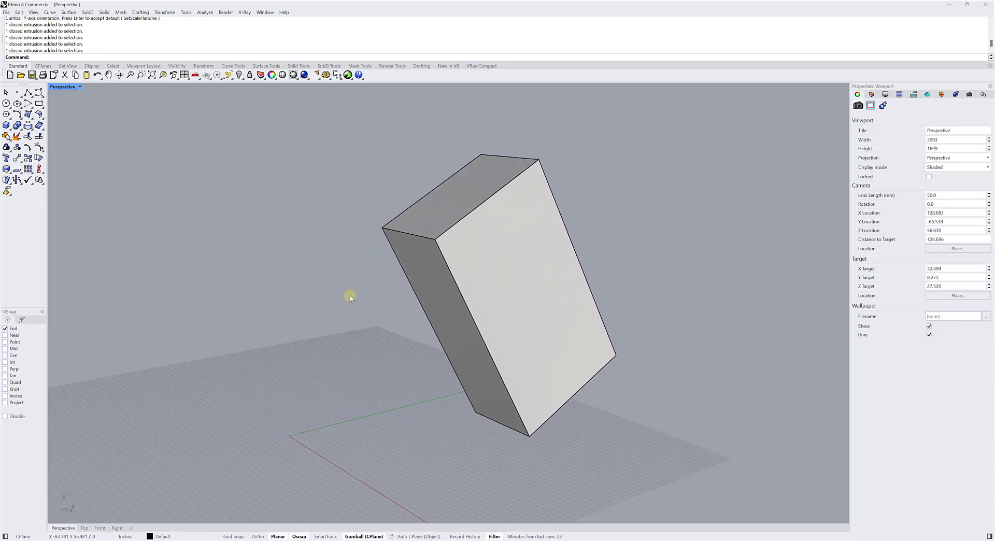
pyautogui.scroll(1, 402, 269)
pyautogui.click(421, 275)
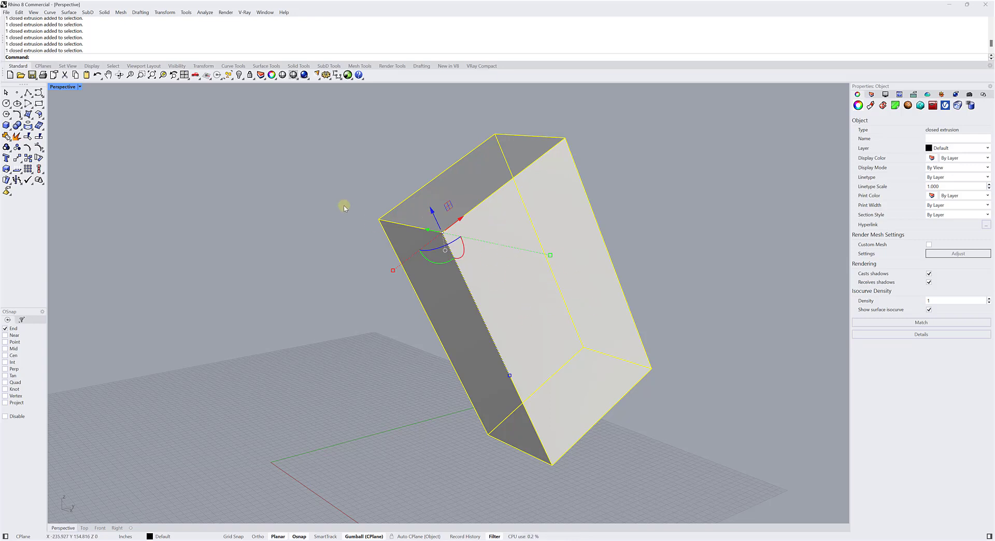
pyautogui.scroll(3, 434, 234)
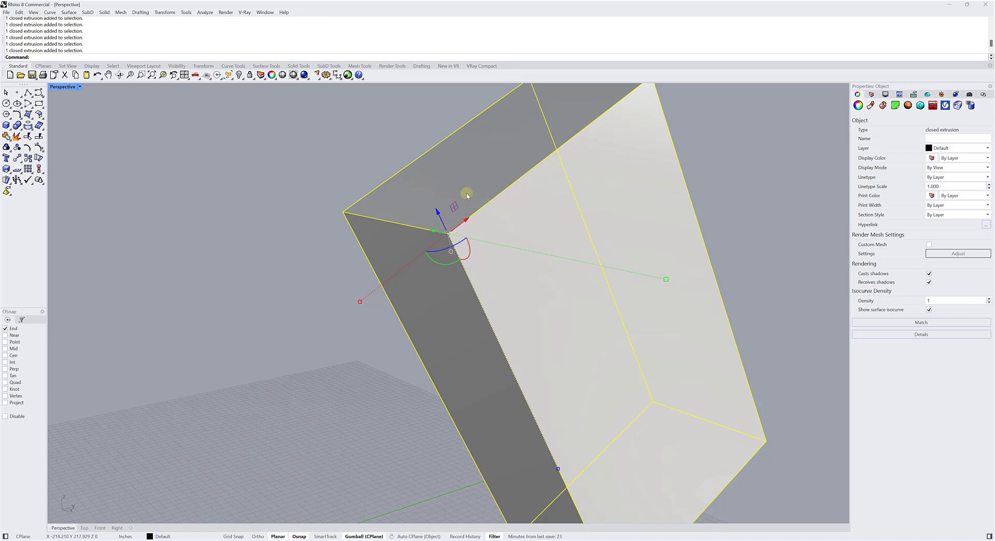
pyautogui.scroll(-3, 377, 151)
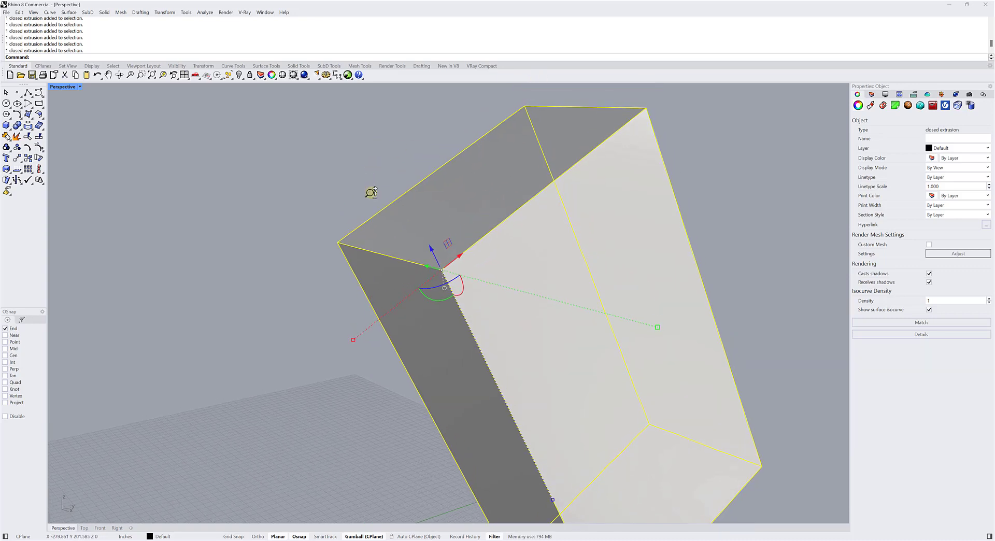
pyautogui.moveTo(409, 227); pyautogui.dragTo(310, 150)
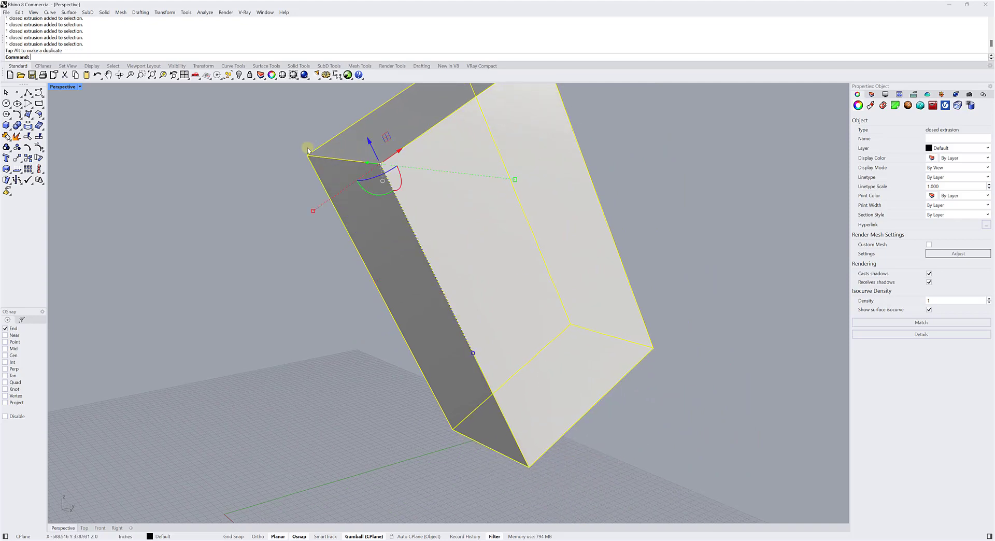
# Rotate the box freely about its top-face corner using the relocated Gumball's rotation arcs.
pyautogui.scroll(-6, 307, 149)
pyautogui.scroll(5, 318, 154)
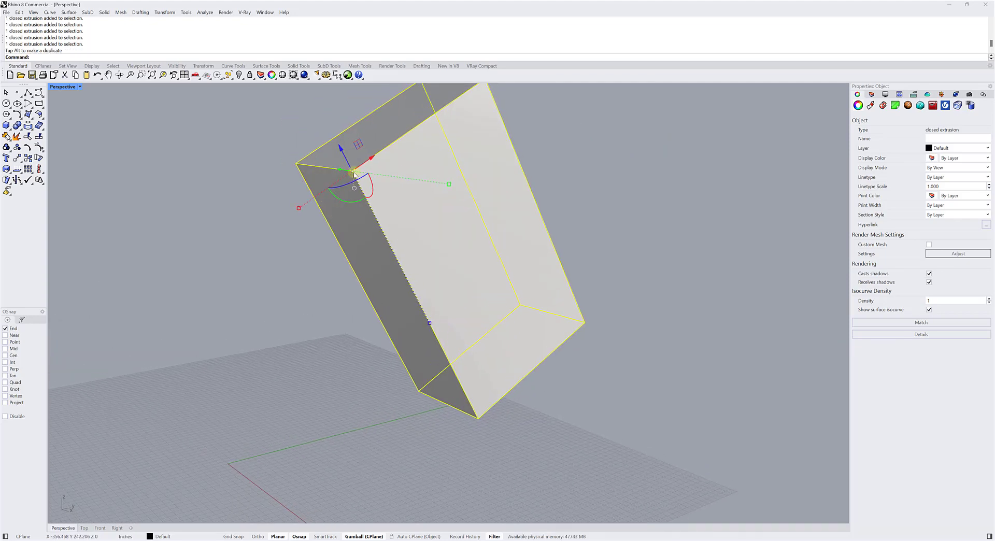
pyautogui.scroll(3, 352, 172)
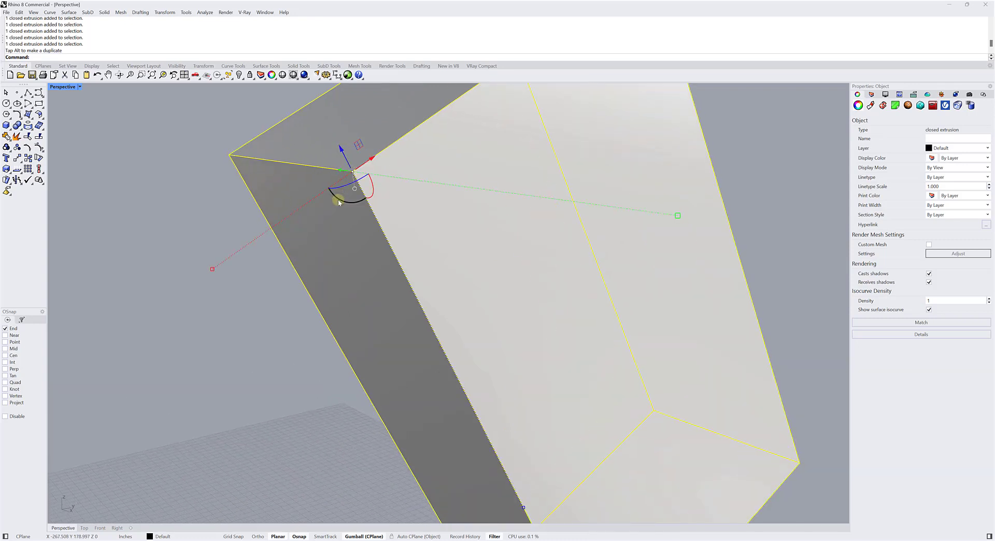
pyautogui.moveTo(339, 202); pyautogui.dragTo(371, 188)
pyautogui.moveTo(378, 209); pyautogui.dragTo(351, 236, button='right')
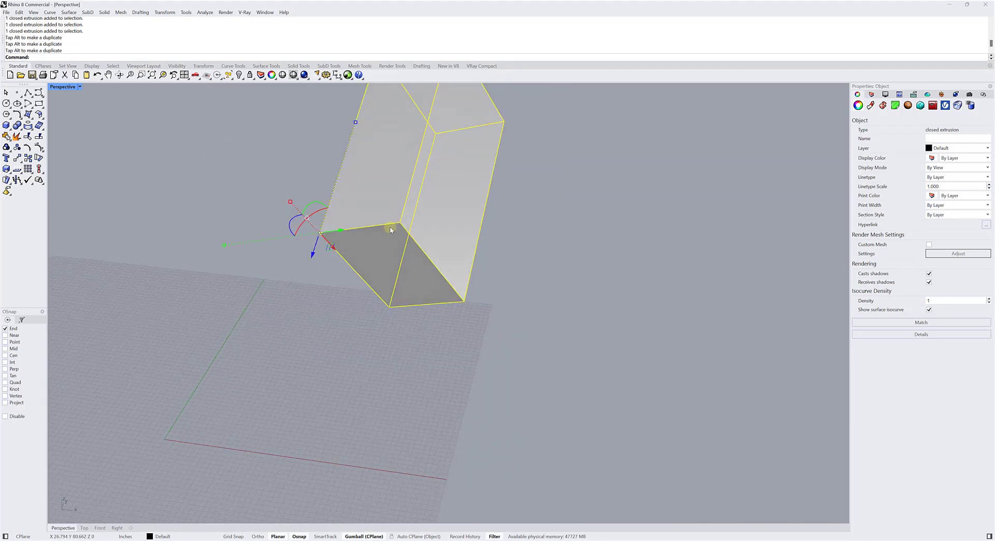
# Move the box along the relocated Gumball's Y axis by exactly 25 inches and by -50 inches.
pyautogui.click(342, 230)
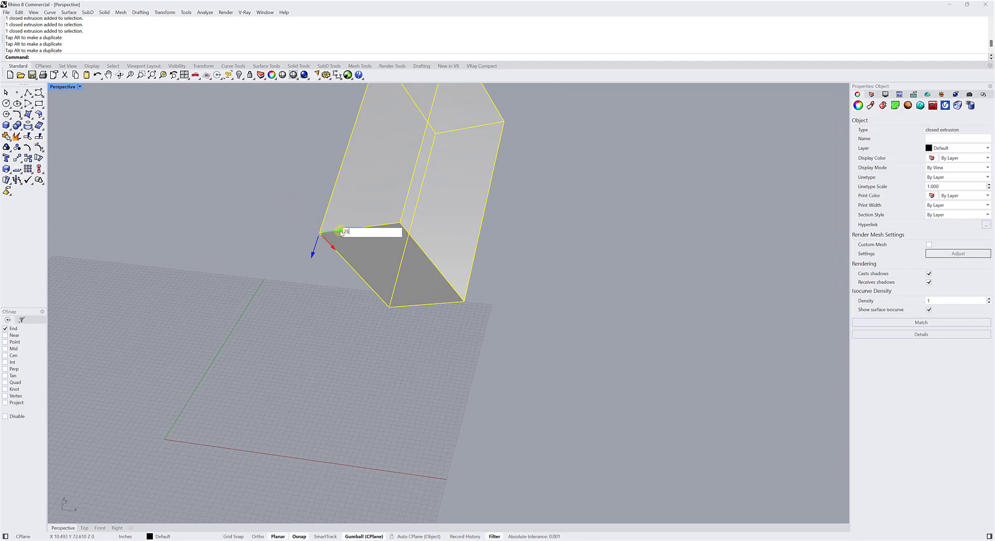
pyautogui.press('Return')
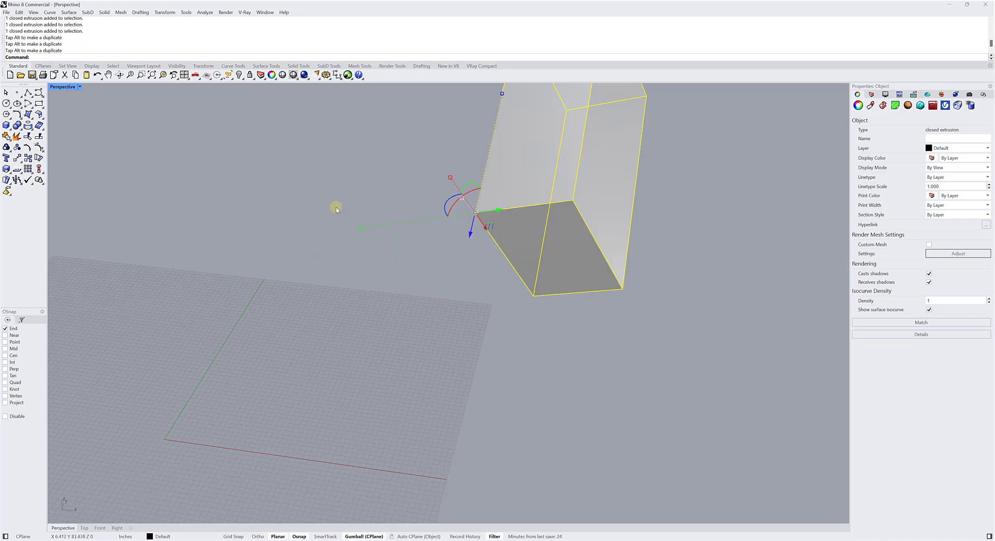
pyautogui.scroll(-3, 336, 209)
pyautogui.keyDown('shift'); pyautogui.moveTo(336, 201); pyautogui.dragTo(315, 224, button='right'); pyautogui.keyUp('shift')
pyautogui.scroll(7, 384, 272)
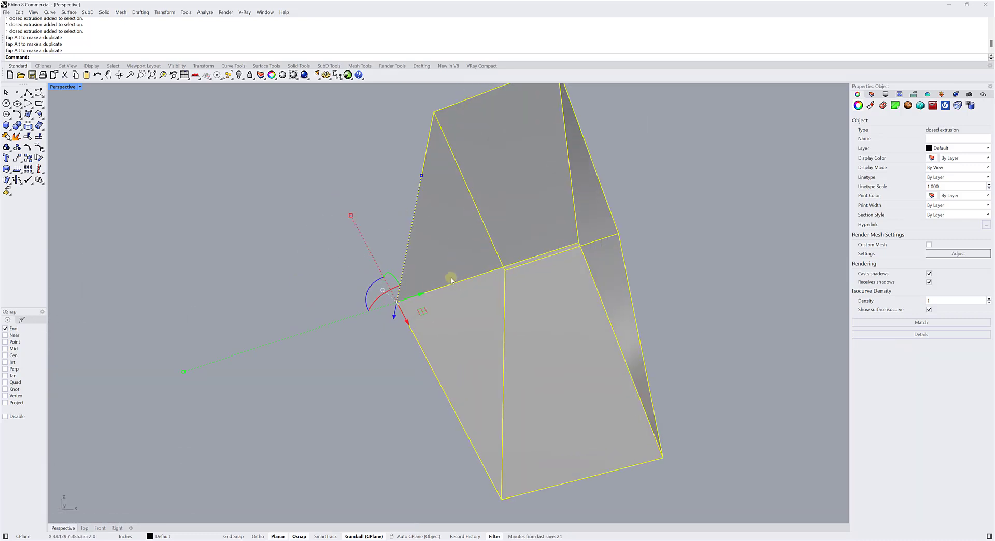
pyautogui.click(423, 297)
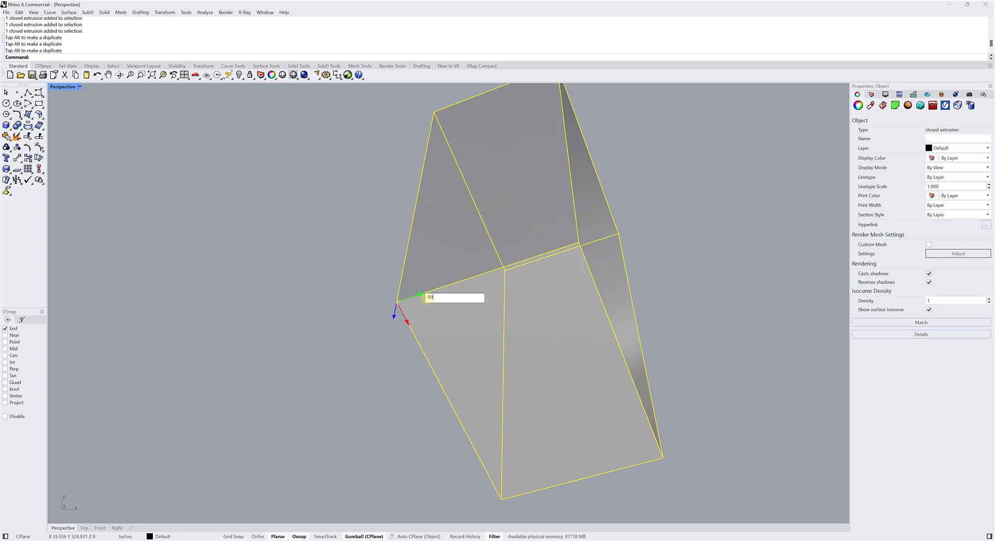
pyautogui.press('Return')
# Reset the box's Gumball to its default origin and orientation, and deselect and reselect the box to check it.
pyautogui.scroll(-4, 404, 273)
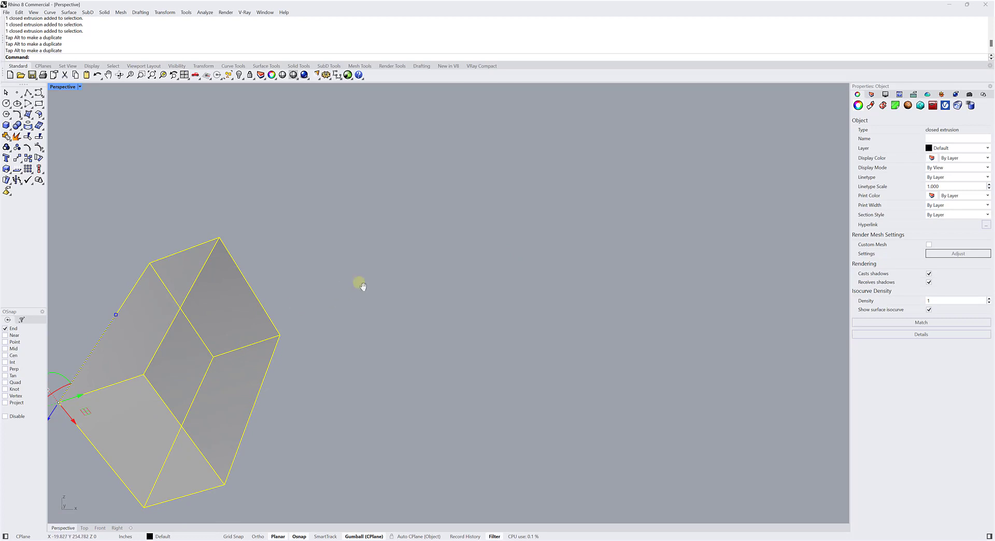
pyautogui.moveTo(362, 285); pyautogui.dragTo(388, 258, button='right')
pyautogui.scroll(3, 387, 257)
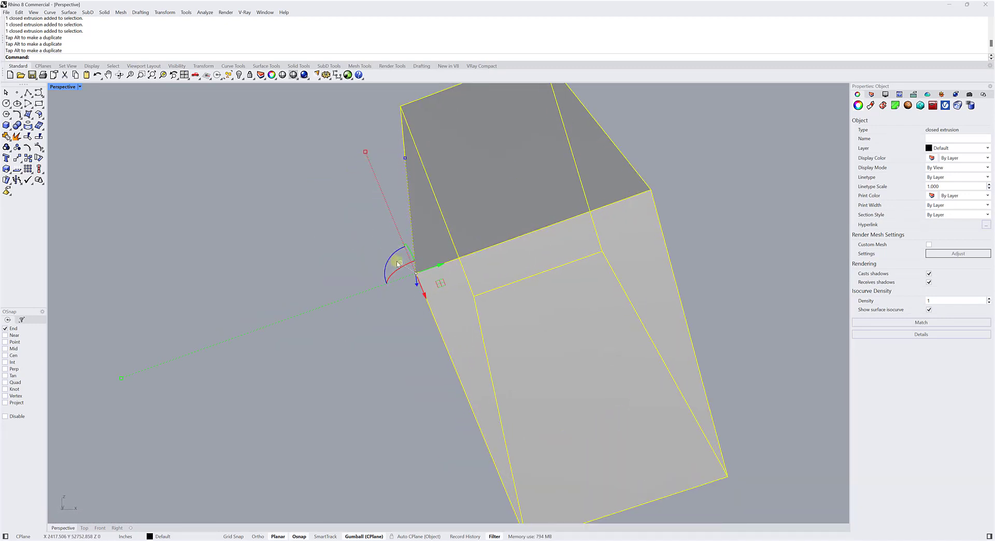
pyautogui.rightClick(401, 264)
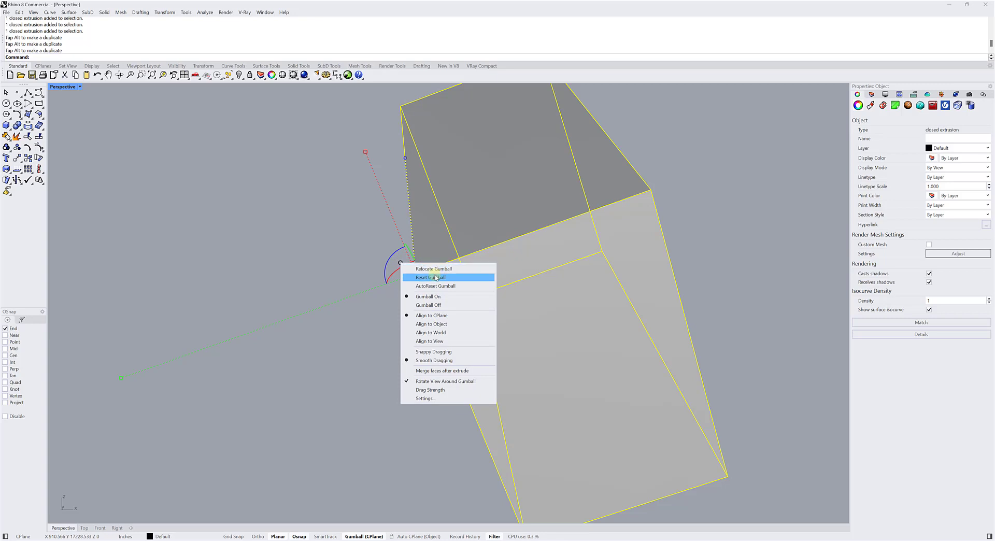
pyautogui.click(431, 277)
pyautogui.click(331, 207)
pyautogui.moveTo(331, 206); pyautogui.dragTo(483, 252, button='right')
pyautogui.click(424, 279)
pyautogui.scroll(7, 418, 260)
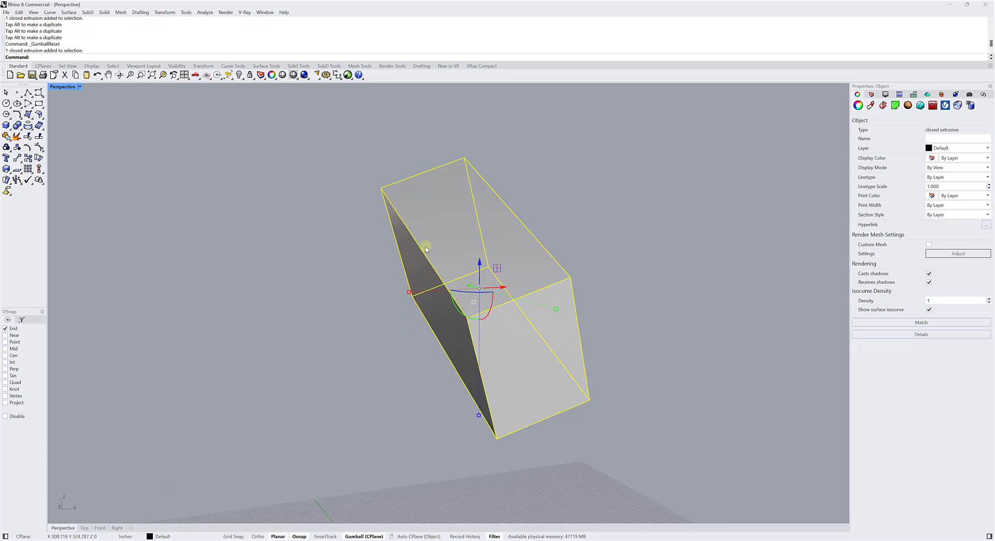
# Relocate the box's Gumball to a bottom corner, aligning its X axis with the adjacent bottom edge and its Y axis with the long side edge.
pyautogui.moveTo(424, 245); pyautogui.dragTo(452, 301, button='right')
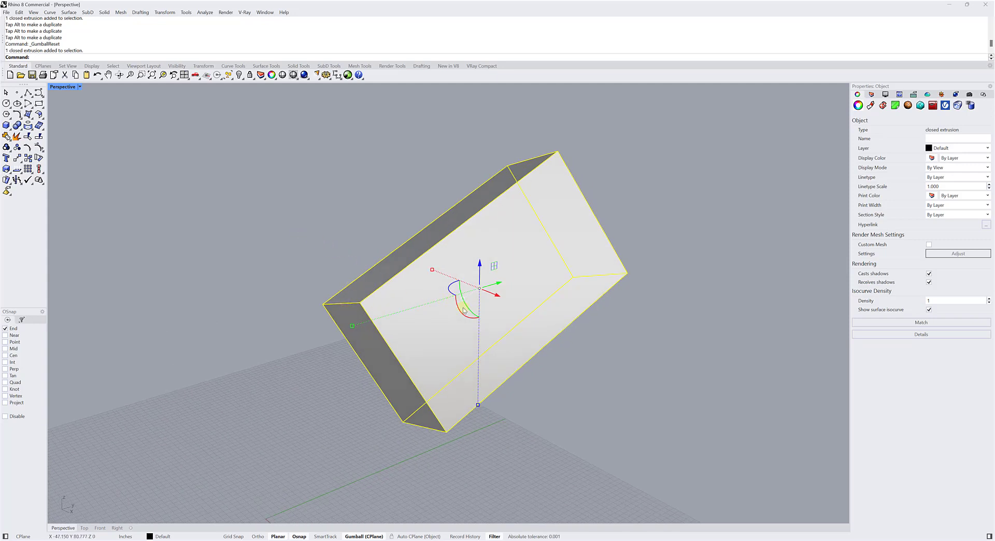
pyautogui.scroll(5, 467, 309)
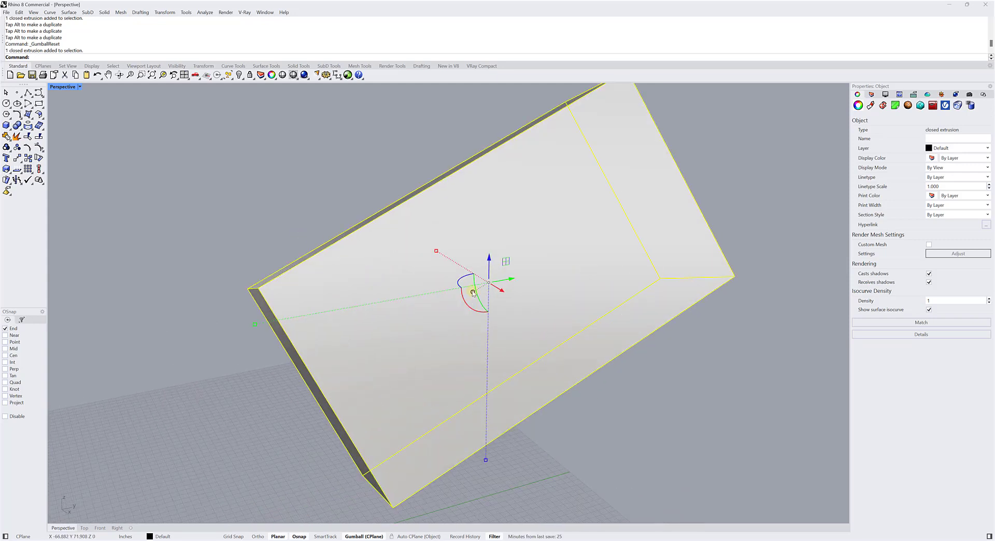
pyautogui.click(473, 292)
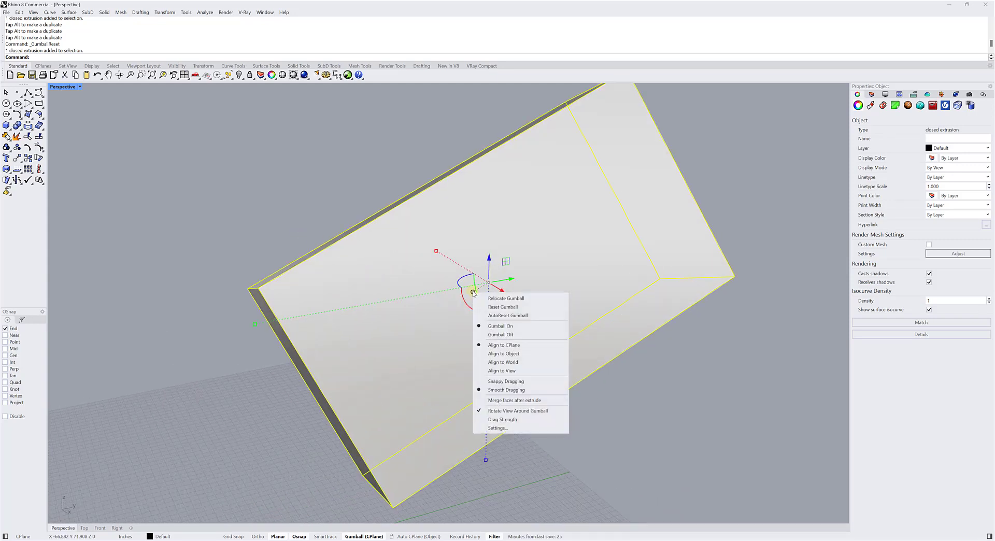
pyautogui.click(499, 300)
pyautogui.moveTo(202, 252); pyautogui.dragTo(352, 285, button='right')
pyautogui.scroll(-6, 354, 284)
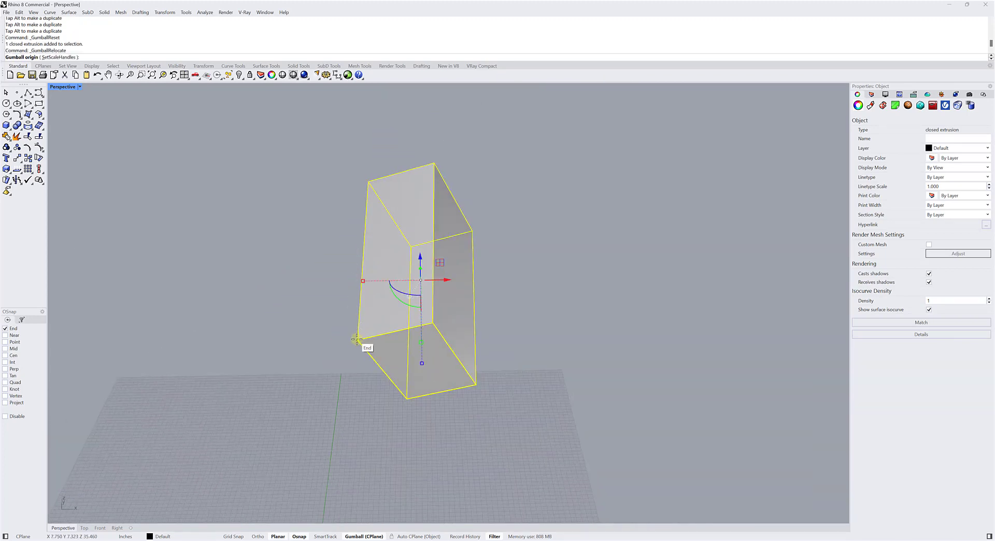
pyautogui.click(357, 340)
pyautogui.click(433, 323)
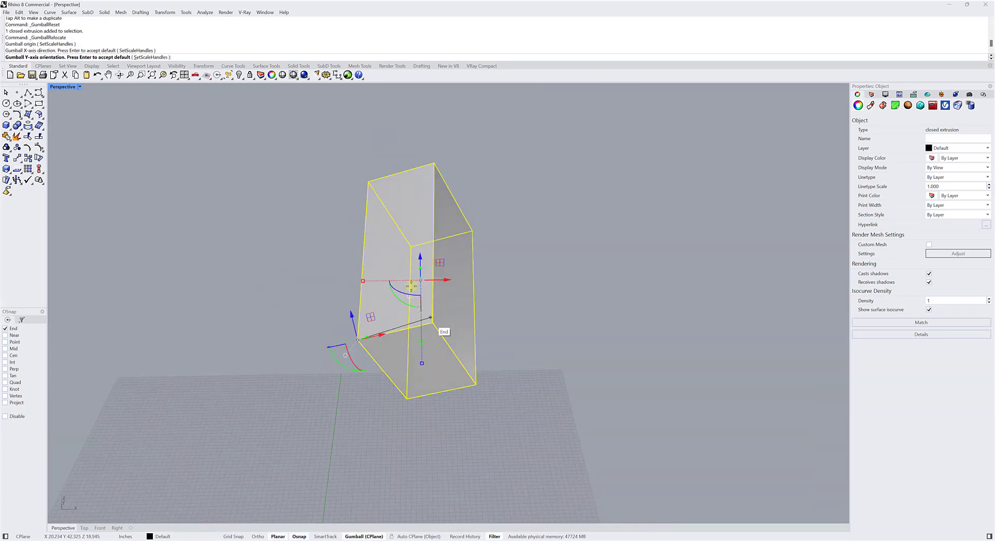
pyautogui.click(363, 170)
# Reselect the box to check its relocated Gumball, and explode it into separate surfaces.
pyautogui.moveTo(360, 193); pyautogui.dragTo(288, 235, button='right')
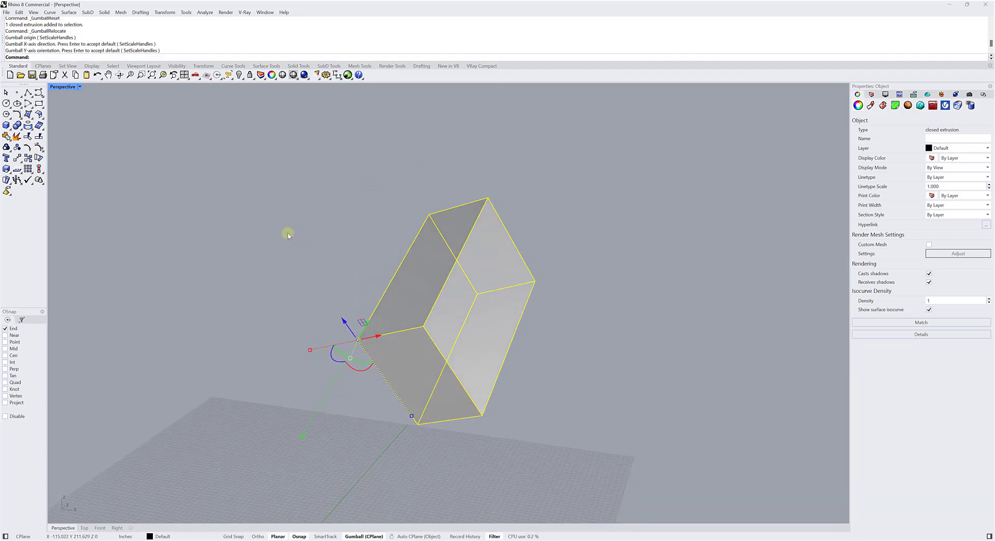
pyautogui.click(288, 232)
pyautogui.click(409, 284)
pyautogui.moveTo(318, 274); pyautogui.dragTo(318, 261, button='right')
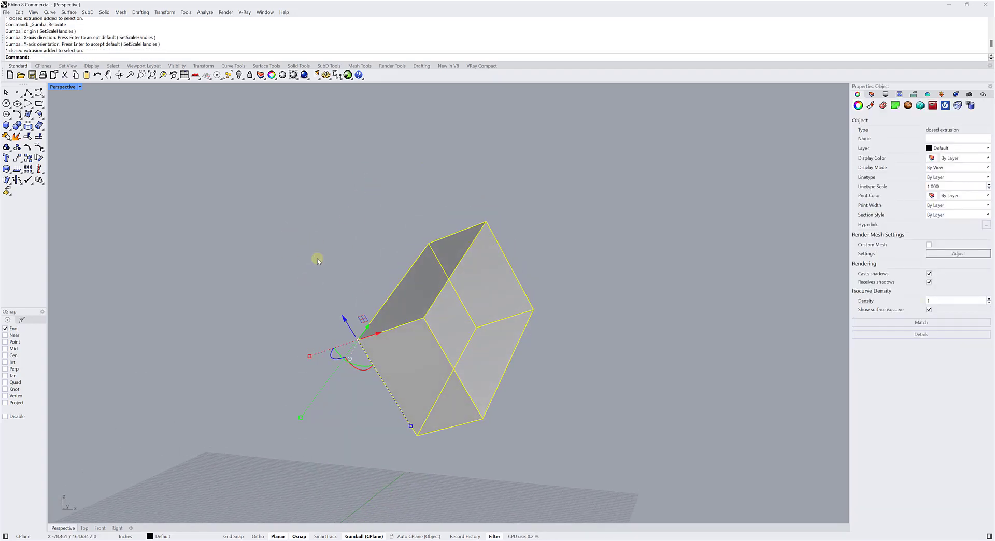
pyautogui.scroll(4, 462, 224)
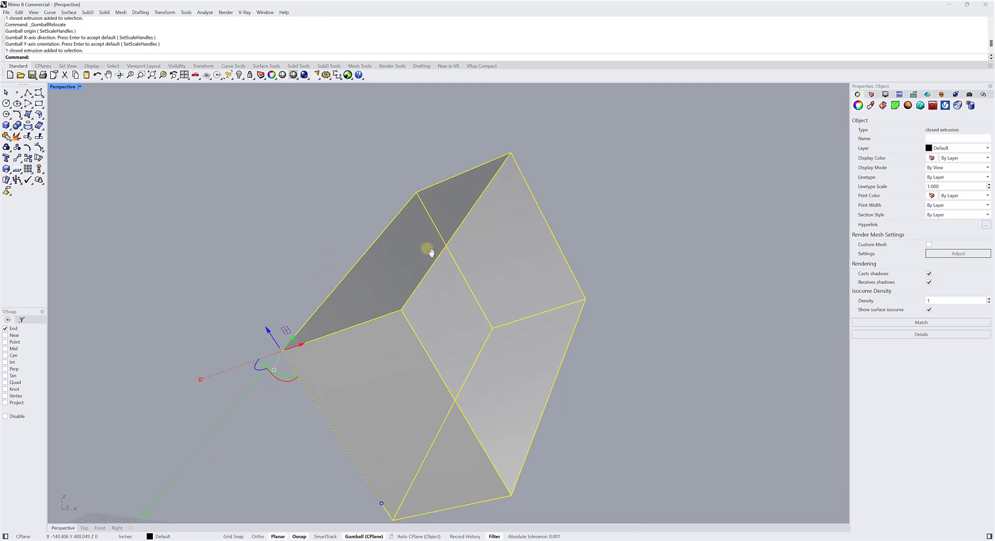
pyautogui.keyDown('shift'); pyautogui.moveTo(431, 252); pyautogui.dragTo(421, 273, button='right'); pyautogui.keyUp('shift')
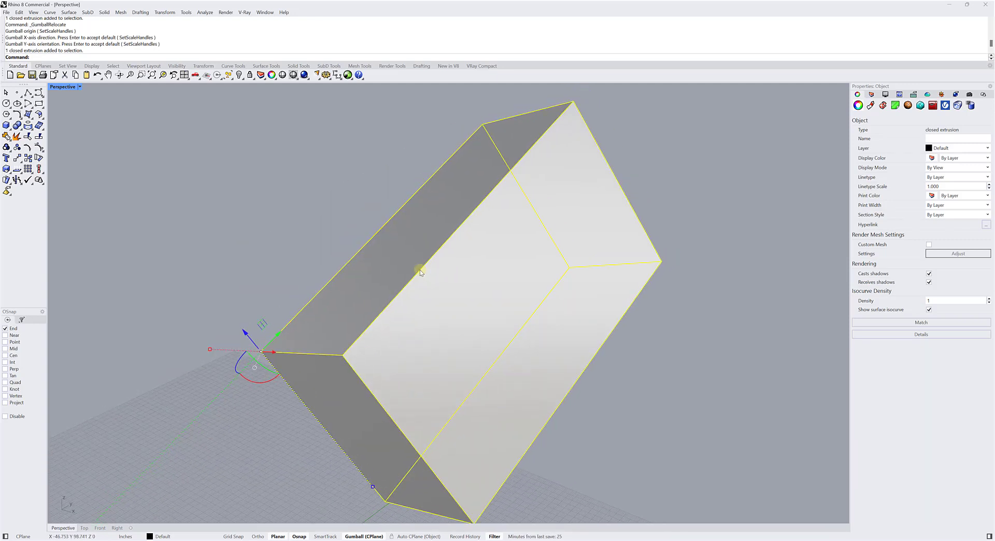
pyautogui.click(17, 136)
pyautogui.click(222, 194)
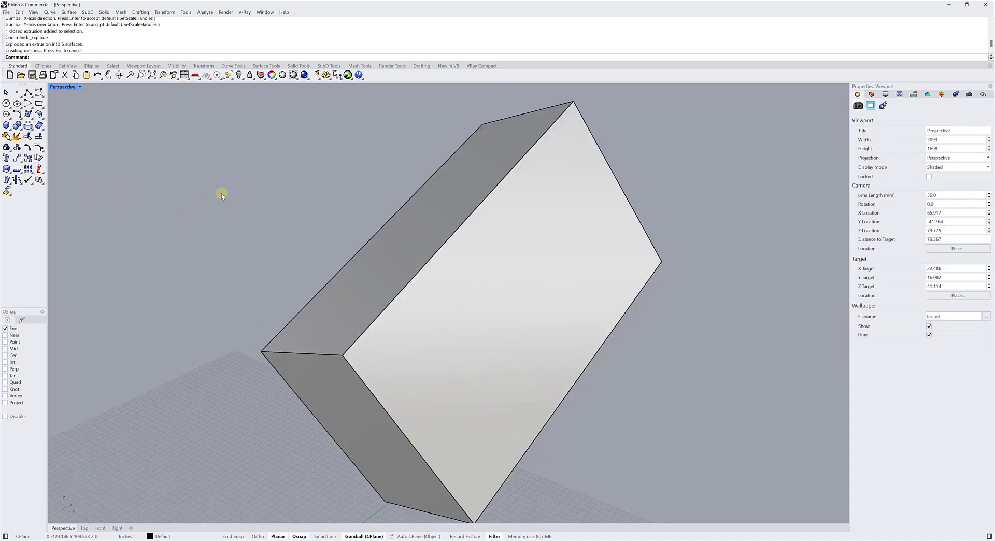
# Select three of the exploded faces one after another to check that they are separate surfaces, and clear the selection.
pyautogui.moveTo(222, 193); pyautogui.dragTo(291, 230, button='right')
pyautogui.scroll(-3, 293, 219)
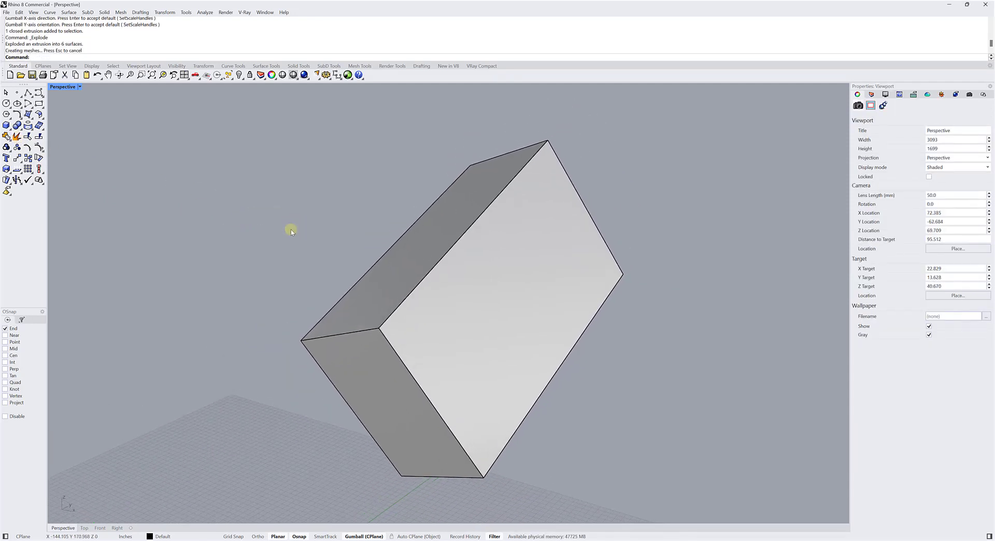
pyautogui.click(373, 372)
pyautogui.click(480, 325)
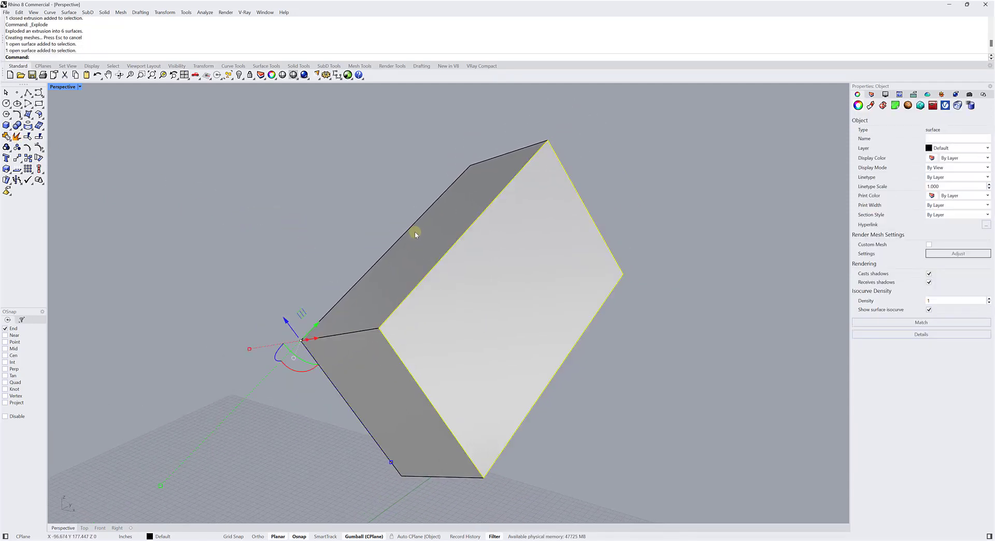
pyautogui.click(415, 231)
pyautogui.click(323, 216)
pyautogui.moveTo(323, 215); pyautogui.dragTo(351, 262, button='right')
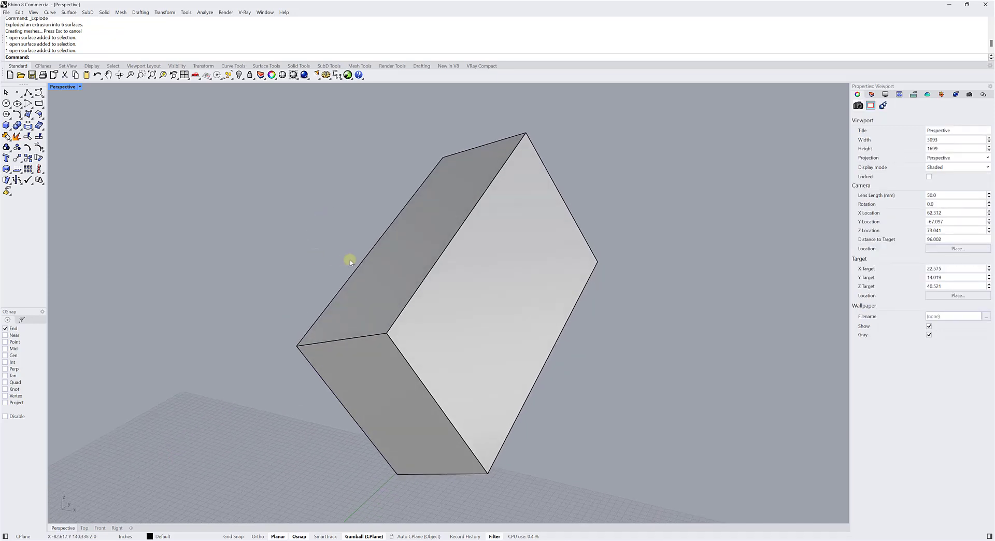
# Extrude the long, narrow side face outward into a solid along the Gumball's Z axis.
pyautogui.click(407, 250)
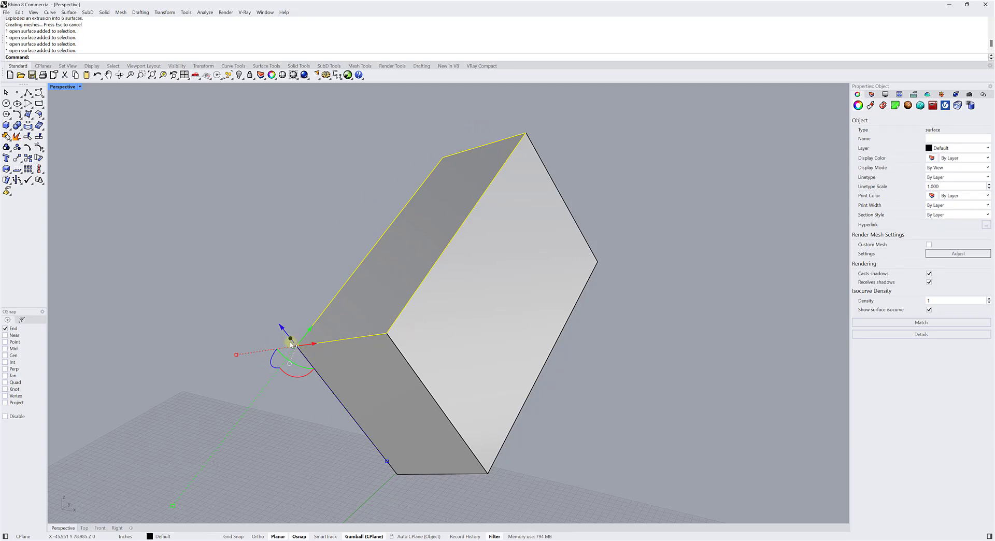
pyautogui.scroll(5, 263, 342)
pyautogui.scroll(2, 331, 315)
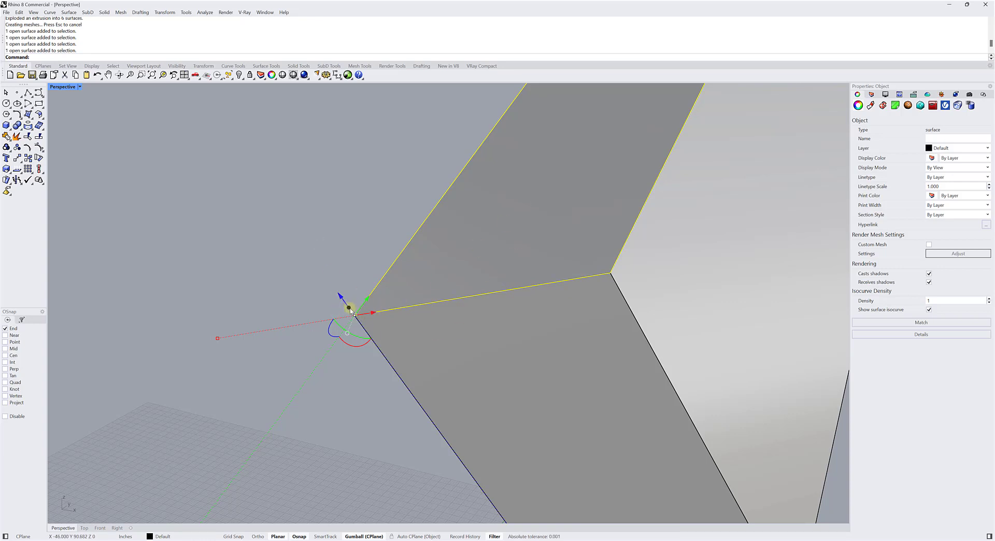
pyautogui.moveTo(349, 309); pyautogui.dragTo(200, 150)
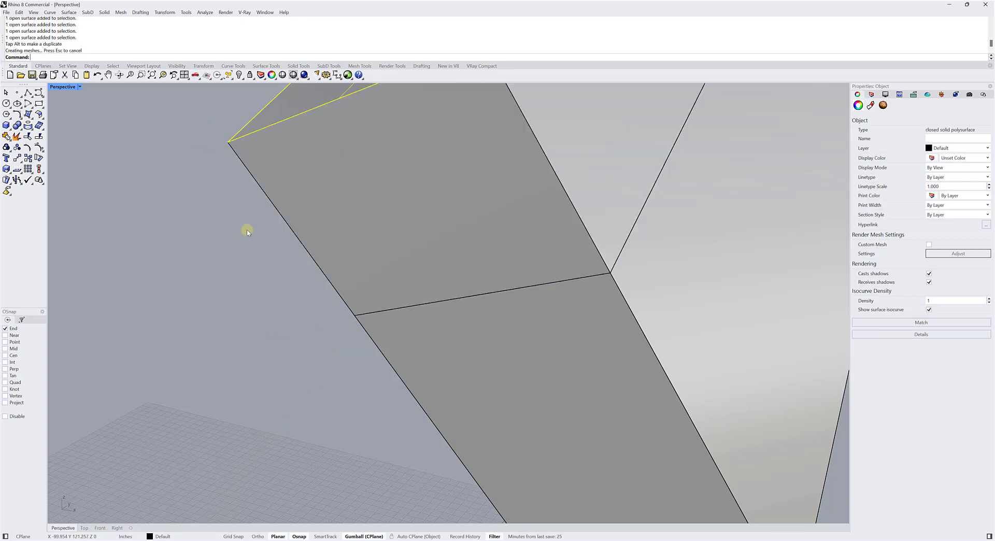
# Select the newly extruded solid, inspect it from several sides, and deselect it.
pyautogui.scroll(-6, 247, 229)
pyautogui.keyDown('shift'); pyautogui.moveTo(215, 229); pyautogui.dragTo(269, 337, button='right'); pyautogui.keyUp('shift')
pyautogui.click(269, 338)
pyautogui.click(383, 311)
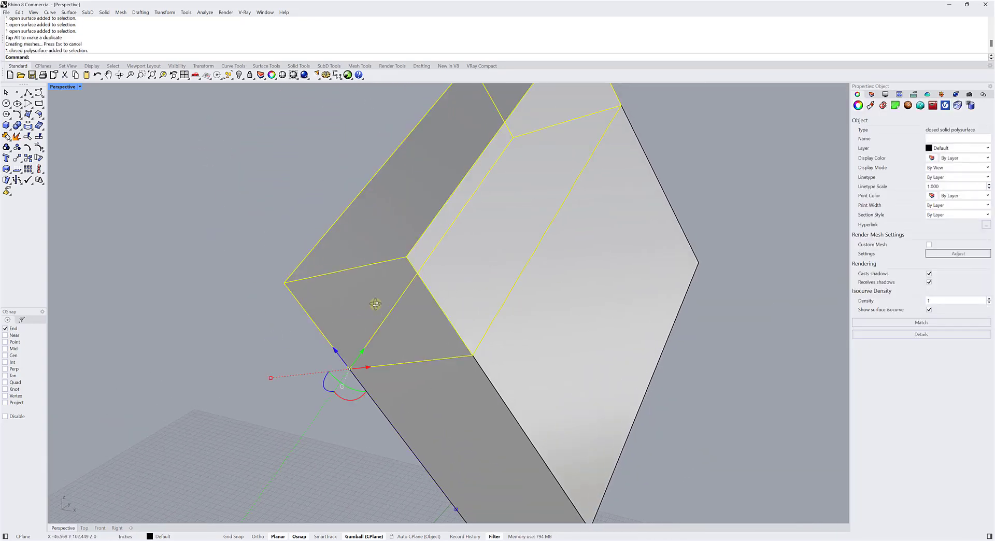
pyautogui.moveTo(376, 302)
pyautogui.mouseDown(button='right')
pyautogui.moveTo(383, 284)
pyautogui.moveTo(424, 277)
pyautogui.moveTo(389, 289)
pyautogui.mouseUp(button='right')
pyautogui.click(246, 282)
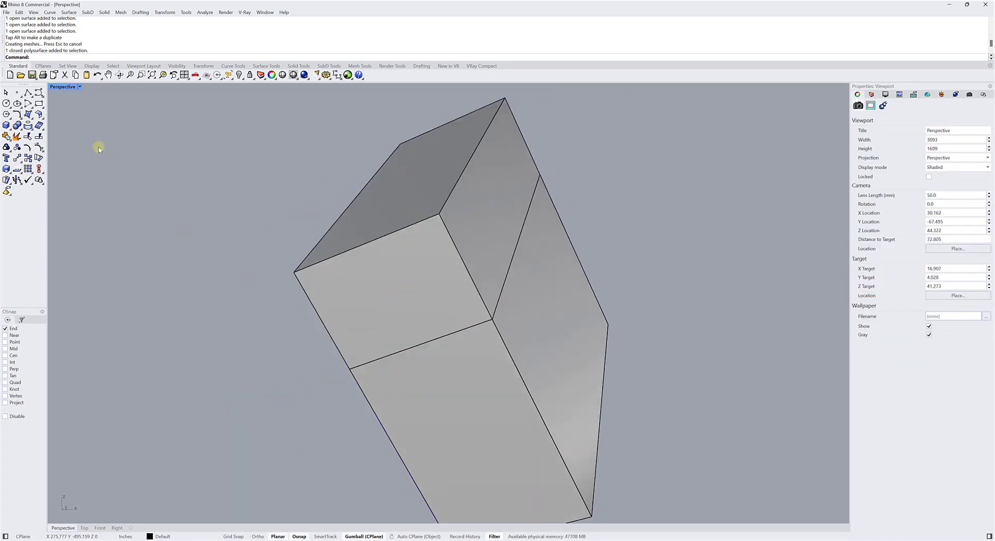
# Draw a single-segment polyline running outward from the outer corner of the extruded solid.
pyautogui.click(19, 93)
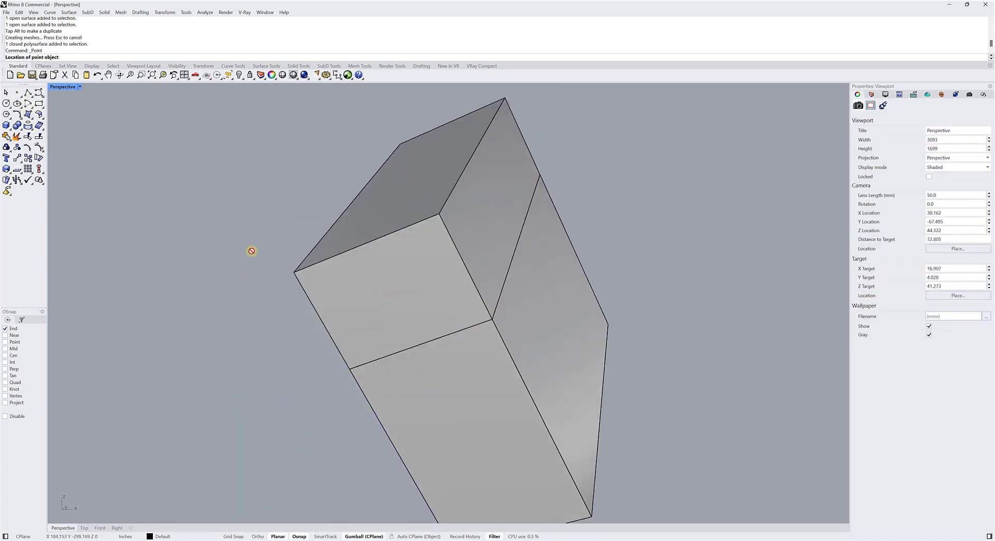
pyautogui.press('Escape')
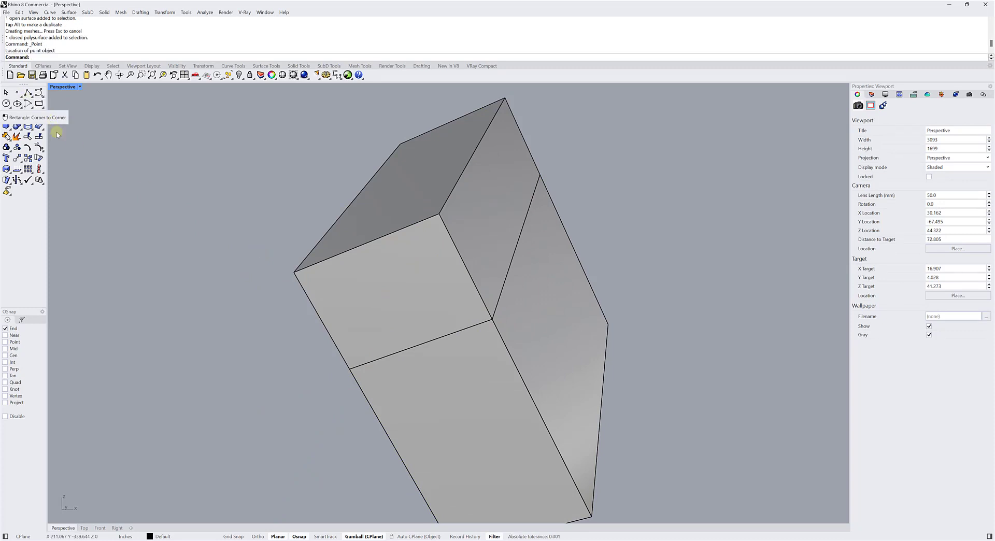
pyautogui.click(28, 94)
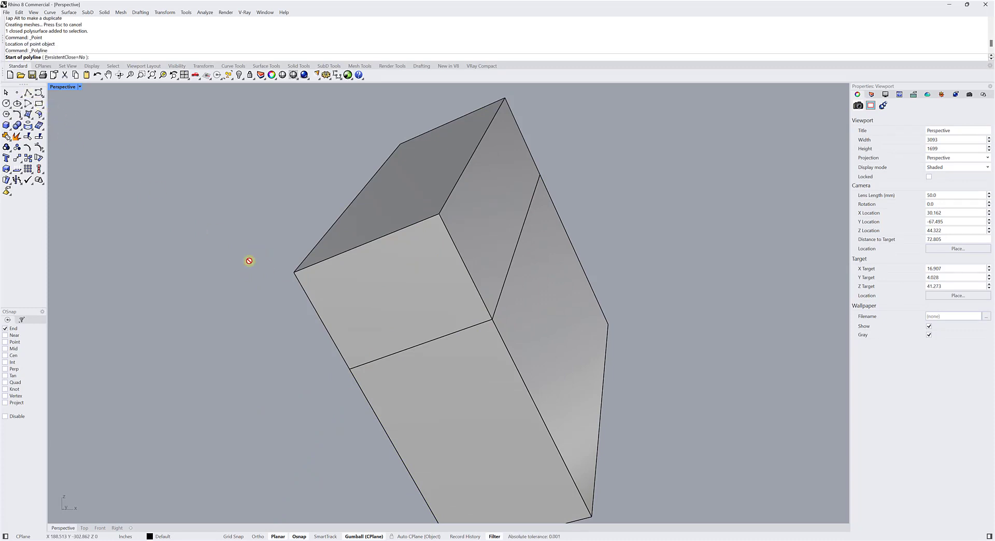
pyautogui.click(294, 272)
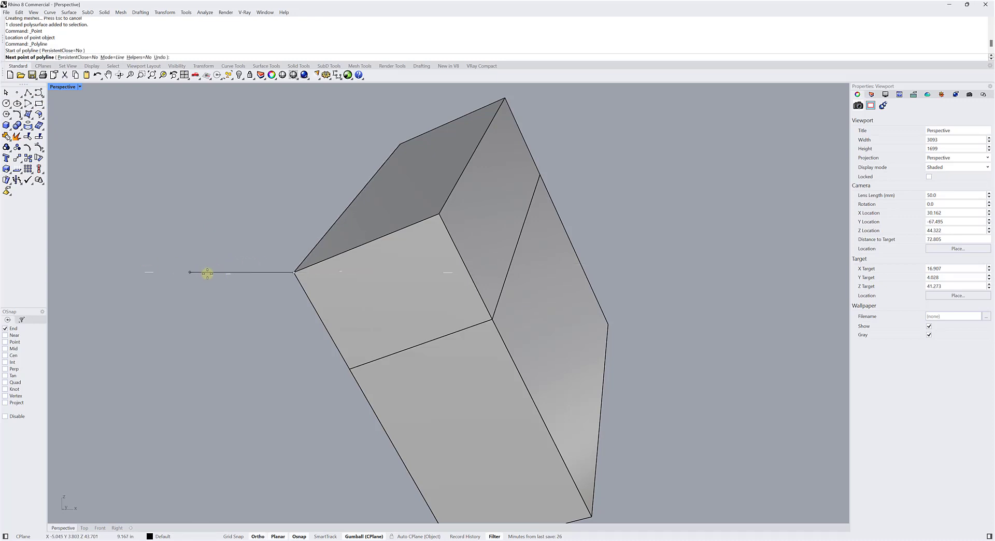
pyautogui.keyDown('shift'); pyautogui.click(235, 276); pyautogui.keyUp('shift')
pyautogui.press('Return')
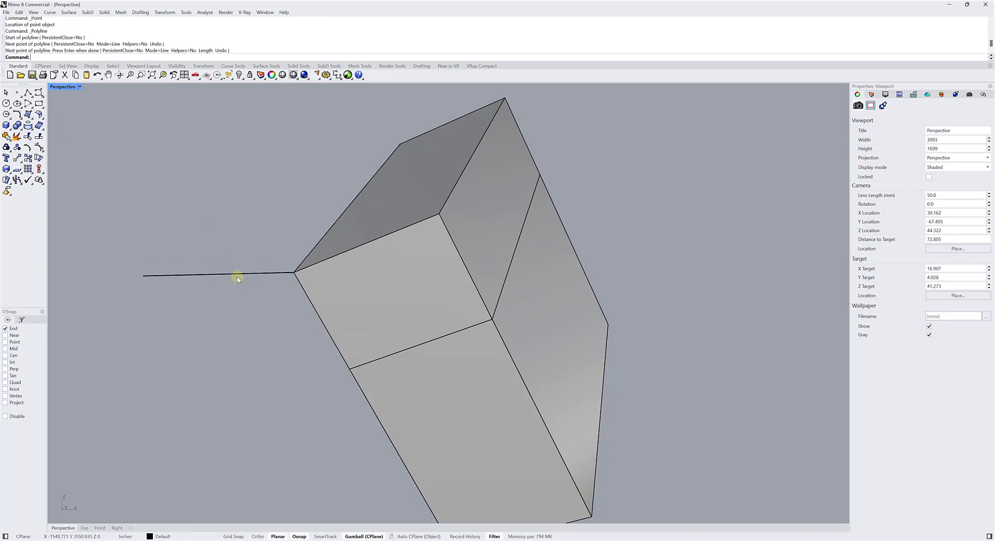
# Select the new line and extrude it upward into a vertical surface along the Gumball's Z axis.
pyautogui.scroll(3, 244, 269)
pyautogui.keyDown('shift'); pyautogui.moveTo(244, 269); pyautogui.dragTo(383, 271, button='right'); pyautogui.keyUp('shift')
pyautogui.click(383, 282)
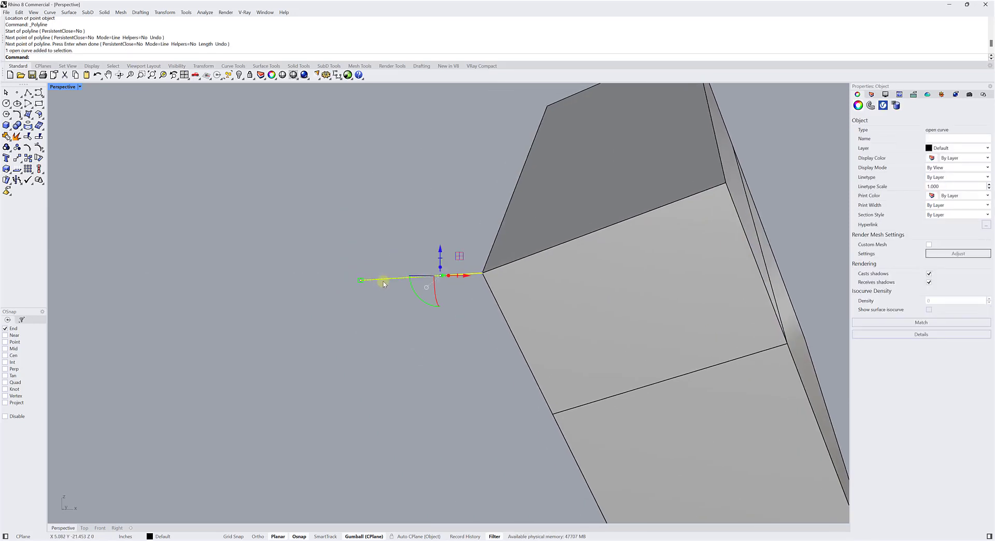
pyautogui.moveTo(411, 303); pyautogui.dragTo(399, 316, button='right')
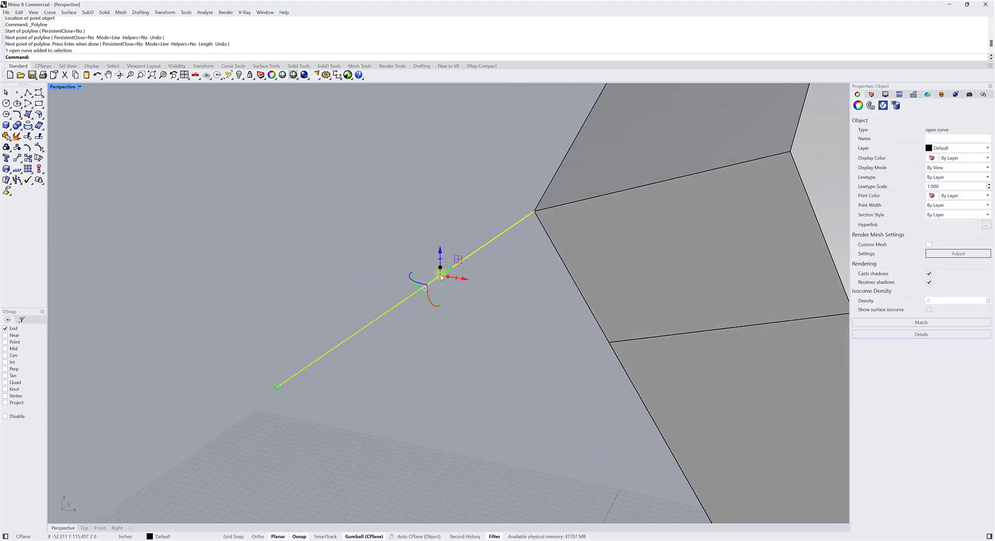
pyautogui.scroll(3, 435, 275)
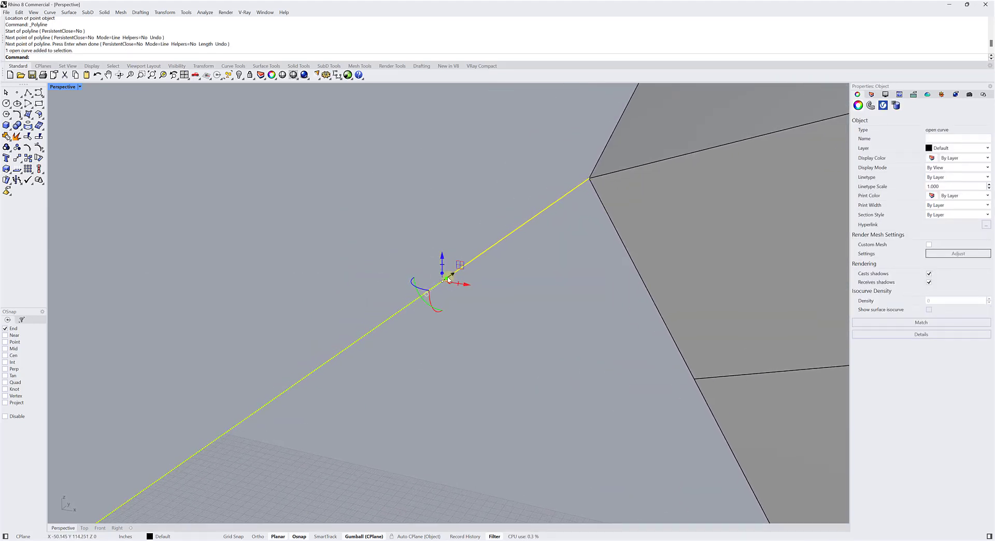
pyautogui.moveTo(402, 280); pyautogui.dragTo(345, 282, button='right')
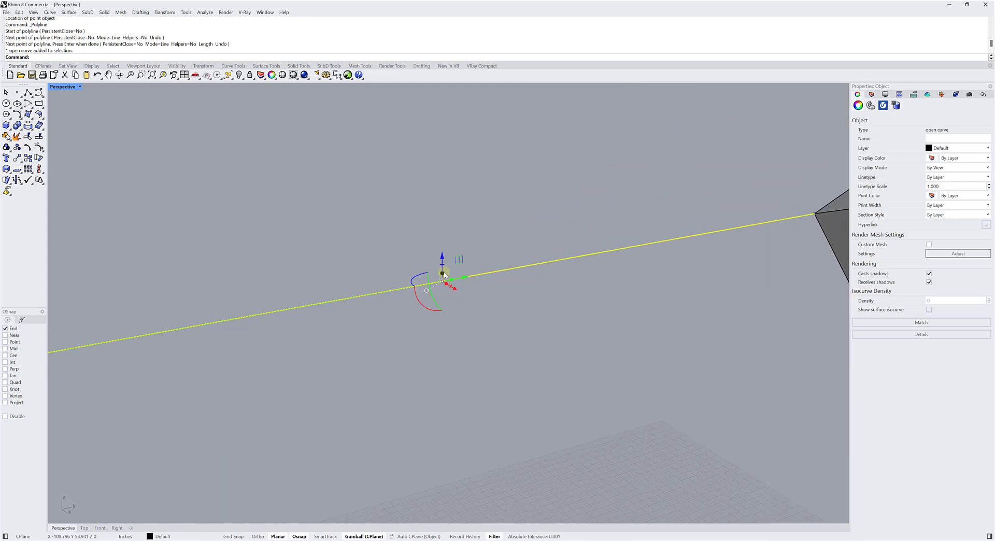
pyautogui.moveTo(443, 276); pyautogui.dragTo(427, 105)
pyautogui.scroll(-3, 410, 156)
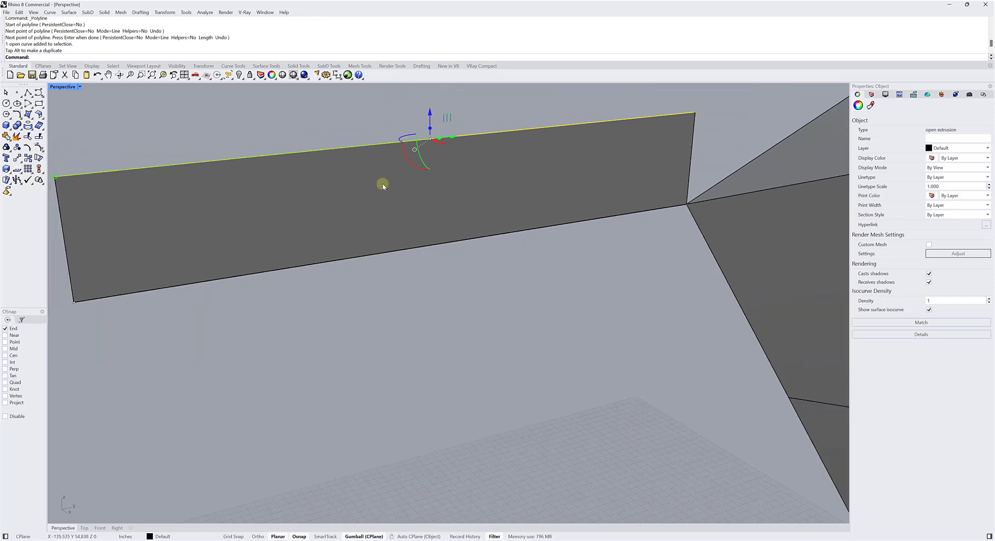
# Extrude the line's upper copy sideways into a horizontal surface along the Gumball's X axis, and clear the selection.
pyautogui.moveTo(358, 191); pyautogui.dragTo(399, 184, button='right')
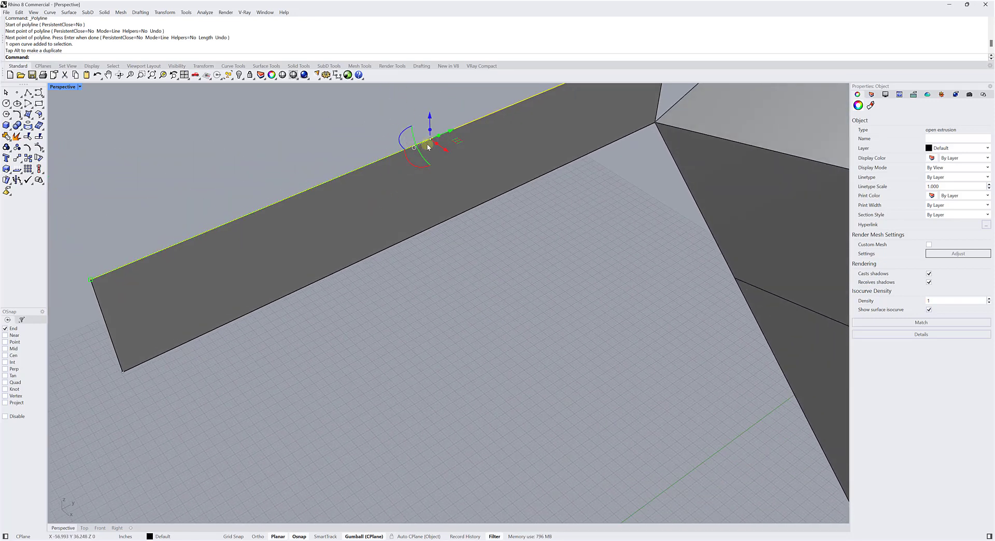
pyautogui.moveTo(436, 147); pyautogui.dragTo(601, 296)
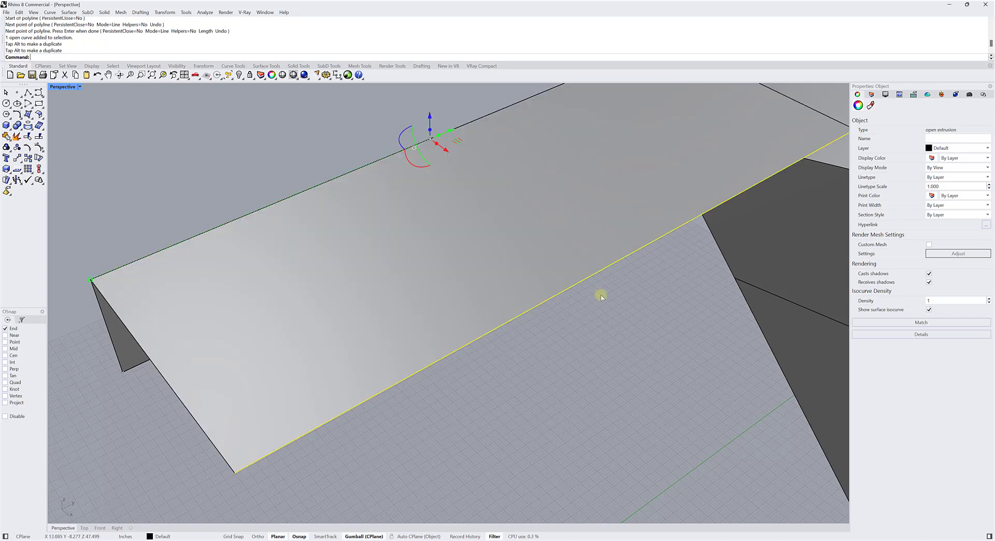
pyautogui.scroll(-5, 450, 347)
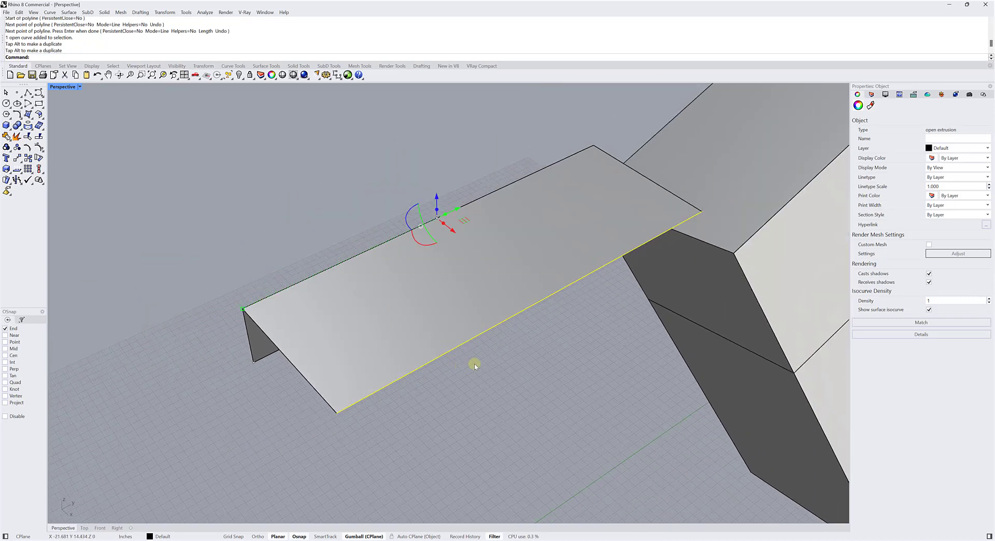
pyautogui.press('Escape')
# Select the horizontal extruded surface and check the overlapping extrusions at the edge it shares with the vertical one.
pyautogui.click(438, 322)
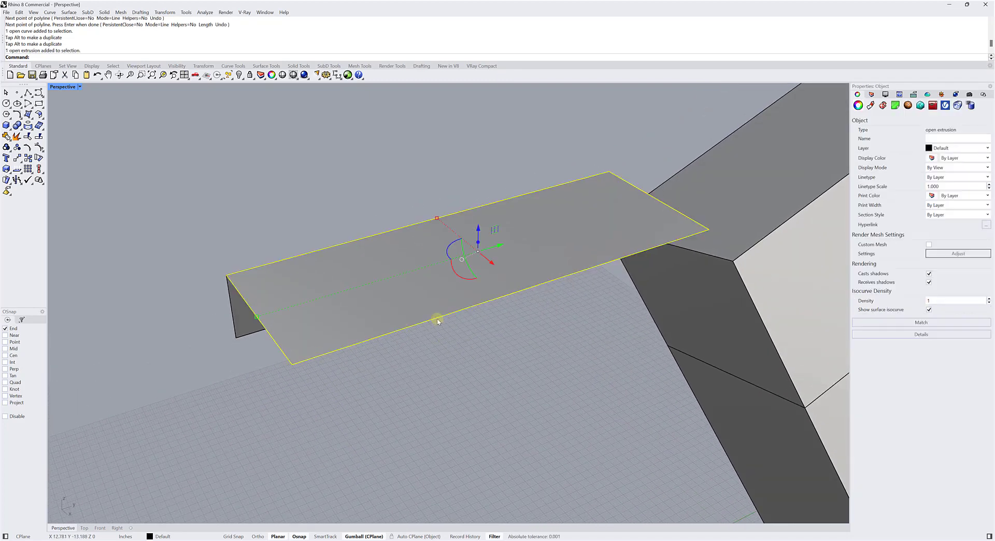
pyautogui.click(363, 240)
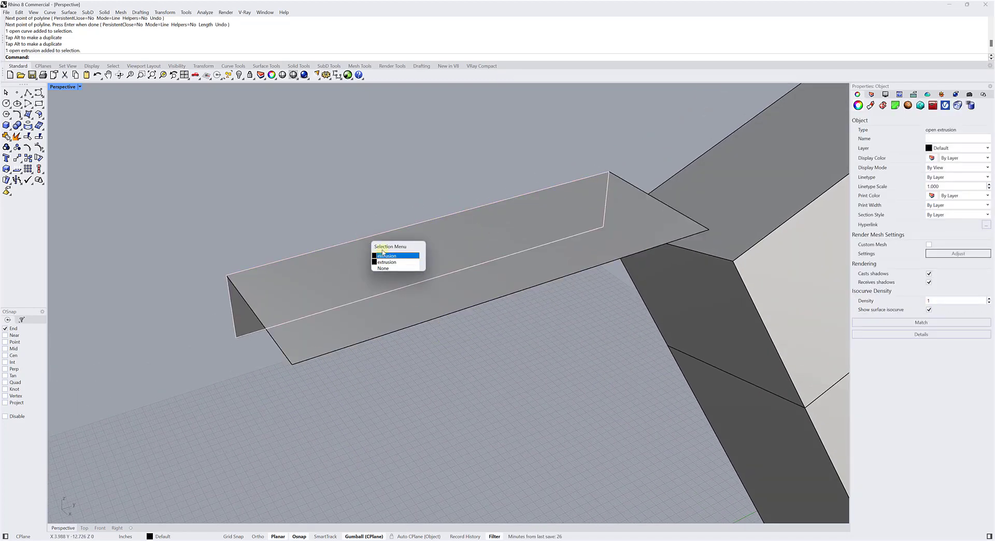
pyautogui.press('Escape')
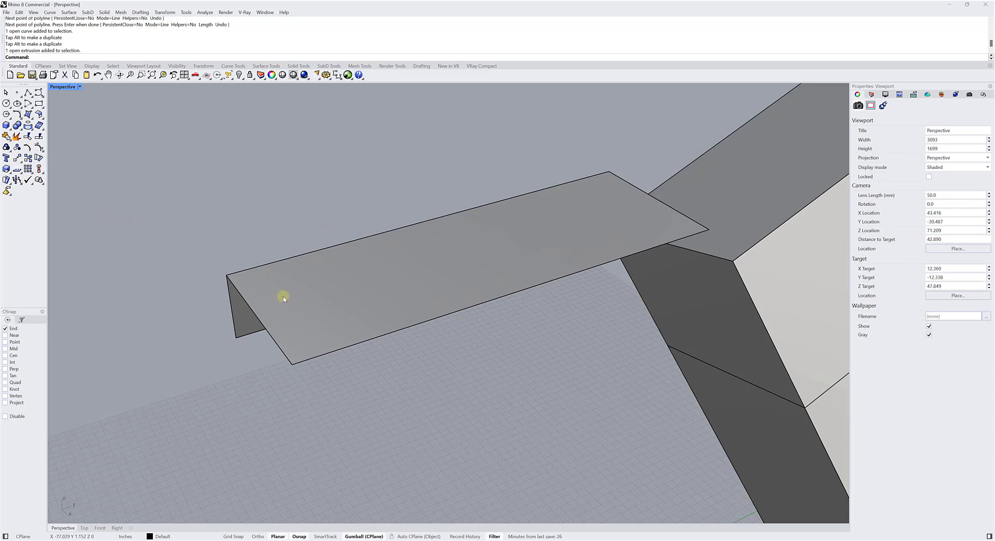
pyautogui.click(362, 345)
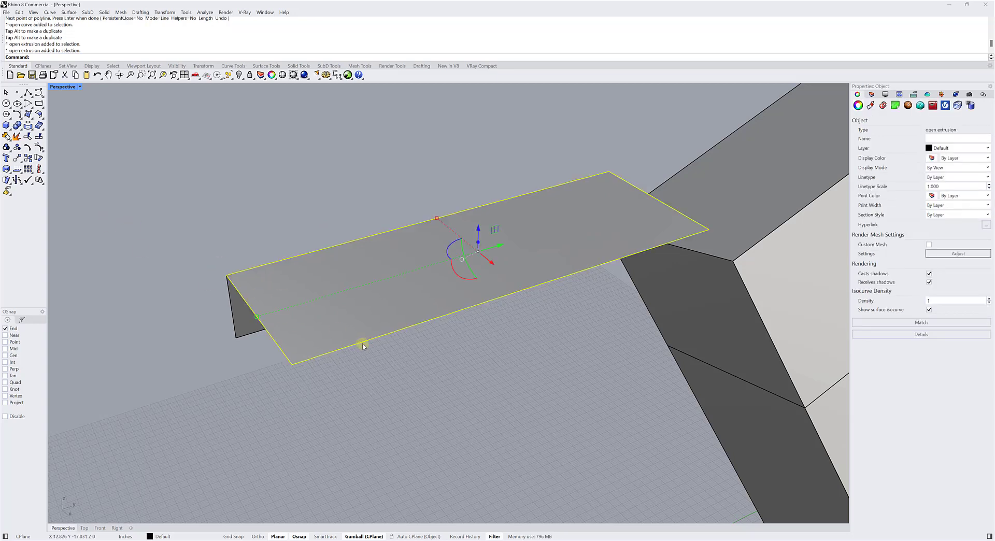
# Select the horizontal and vertical extruded surfaces together and hide them, leaving only the line and the solid in view.
pyautogui.click(275, 242)
pyautogui.click(273, 266)
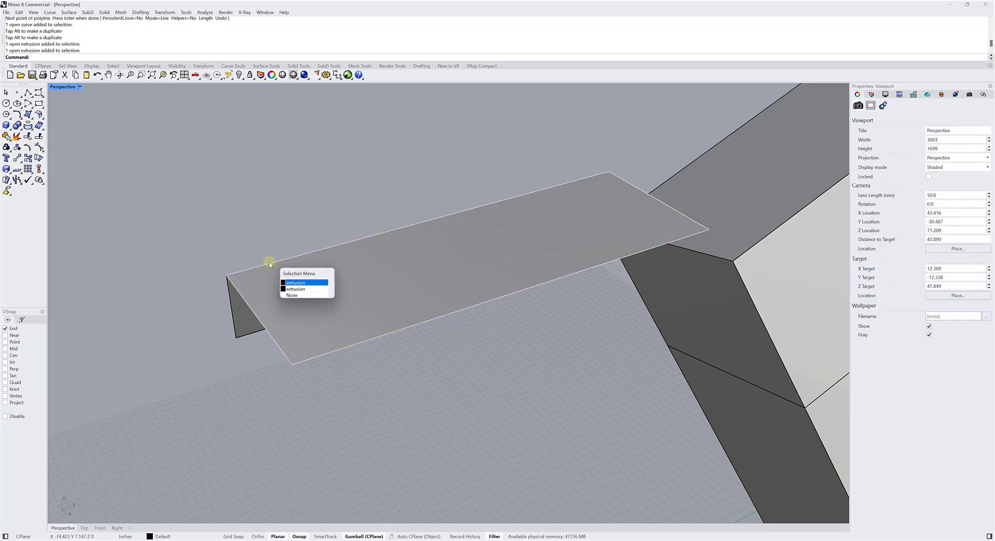
pyautogui.click(307, 295)
pyautogui.click(263, 280)
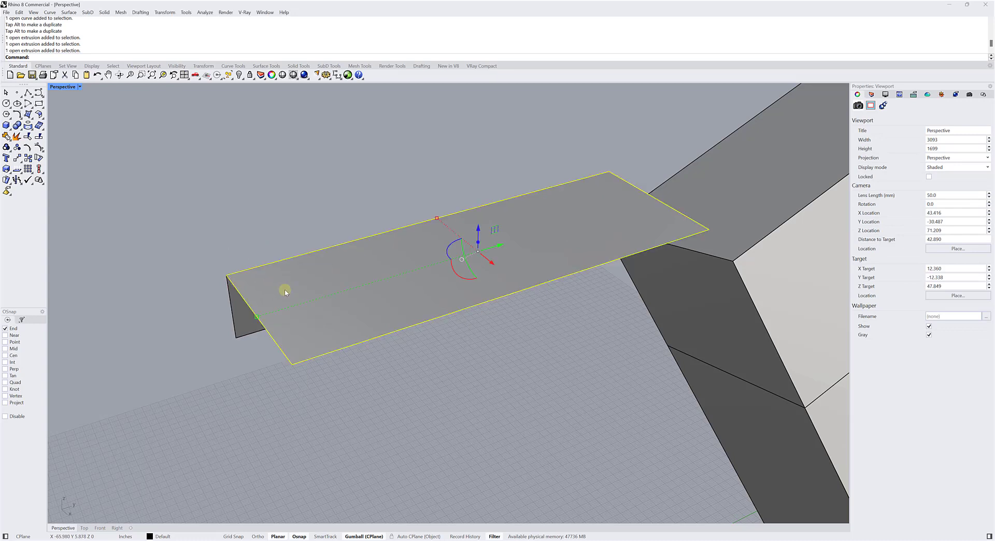
pyautogui.moveTo(207, 269); pyautogui.dragTo(373, 263, button='right')
pyautogui.keyDown('shift'); pyautogui.click(373, 262); pyautogui.keyUp('shift')
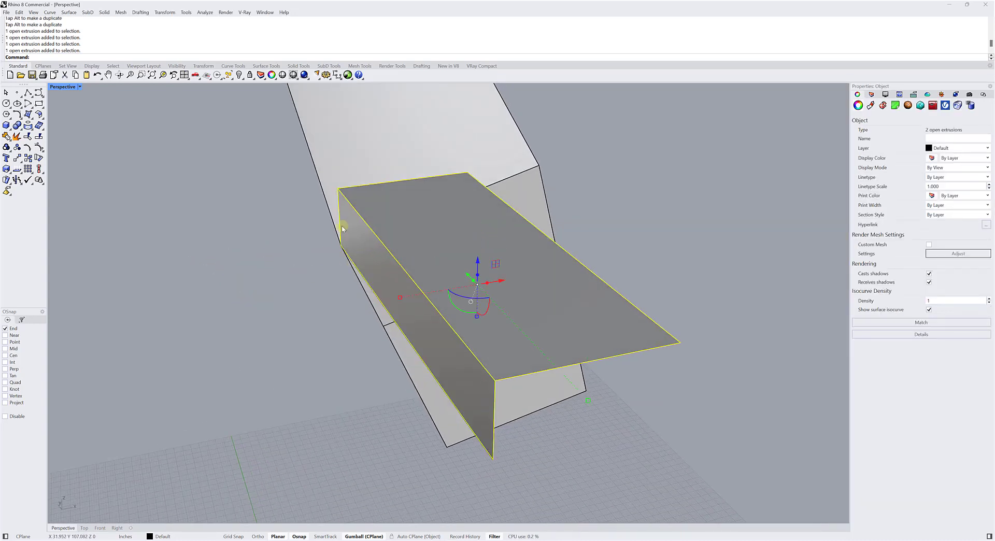
pyautogui.click(239, 76)
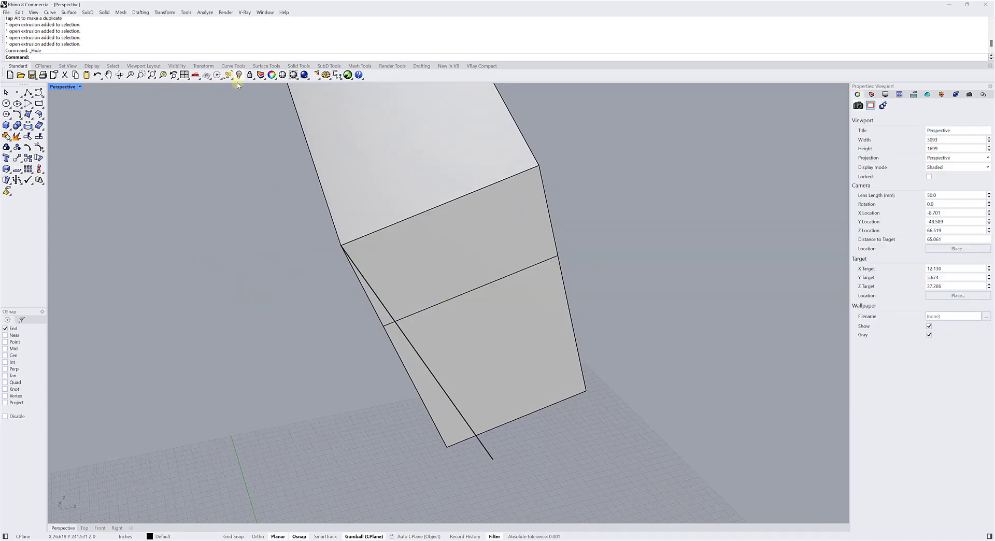
# Try to extrude the line upward freehand along the Gumball's Z axis, and undo the extrusion.
pyautogui.scroll(5, 284, 300)
pyautogui.click(281, 208)
pyautogui.moveTo(281, 208); pyautogui.dragTo(417, 310, button='right')
pyautogui.moveTo(405, 311); pyautogui.dragTo(399, 252)
pyautogui.hotkey('ctrl', 'z')
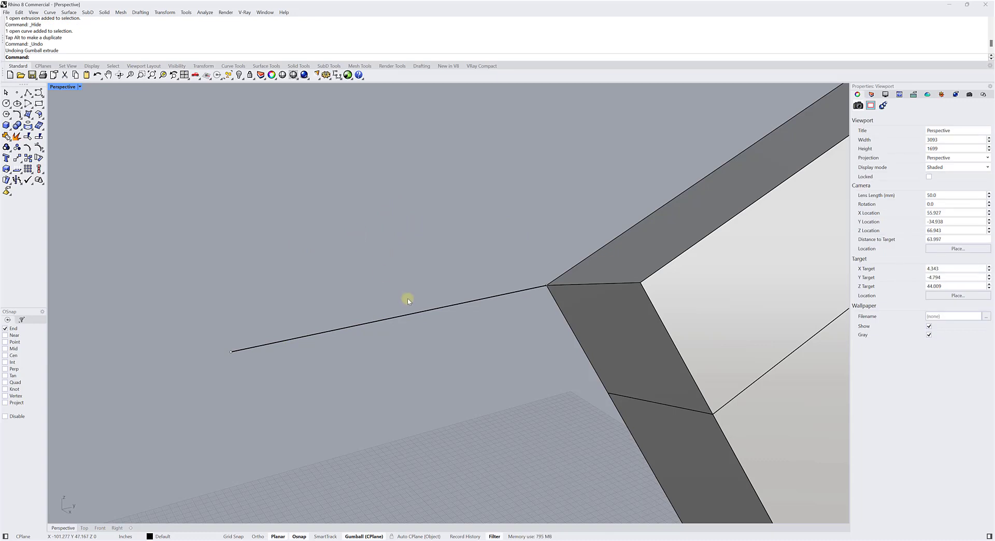
# Extrude the line upward by a typed distance along the Gumball's Z axis, and clear the selection.
pyautogui.click(416, 313)
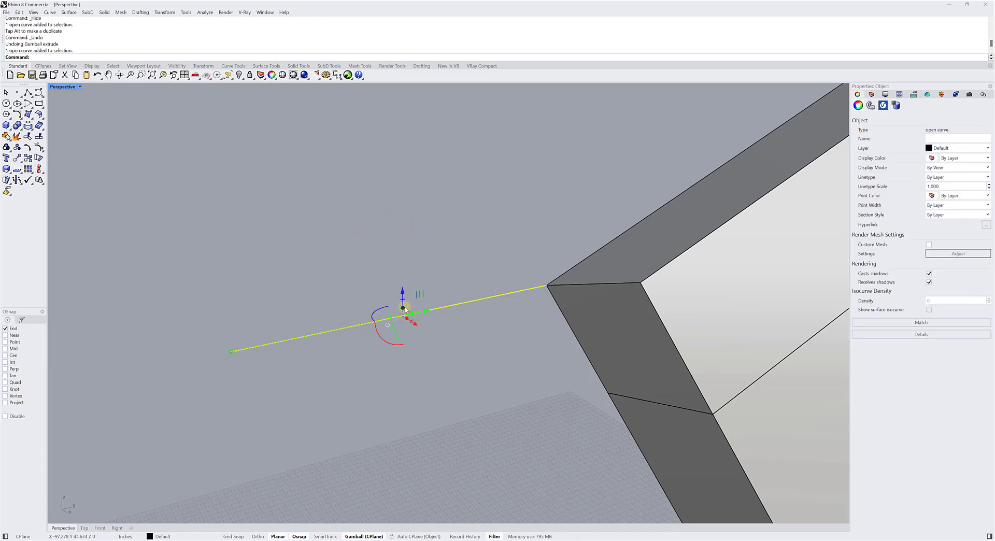
pyautogui.click(403, 308)
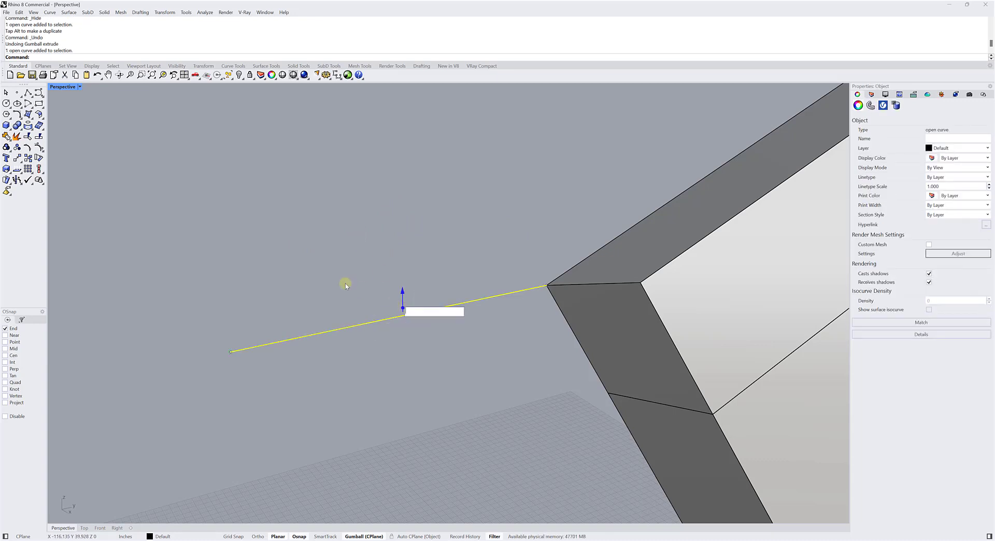
pyautogui.write('14')
pyautogui.press('Return')
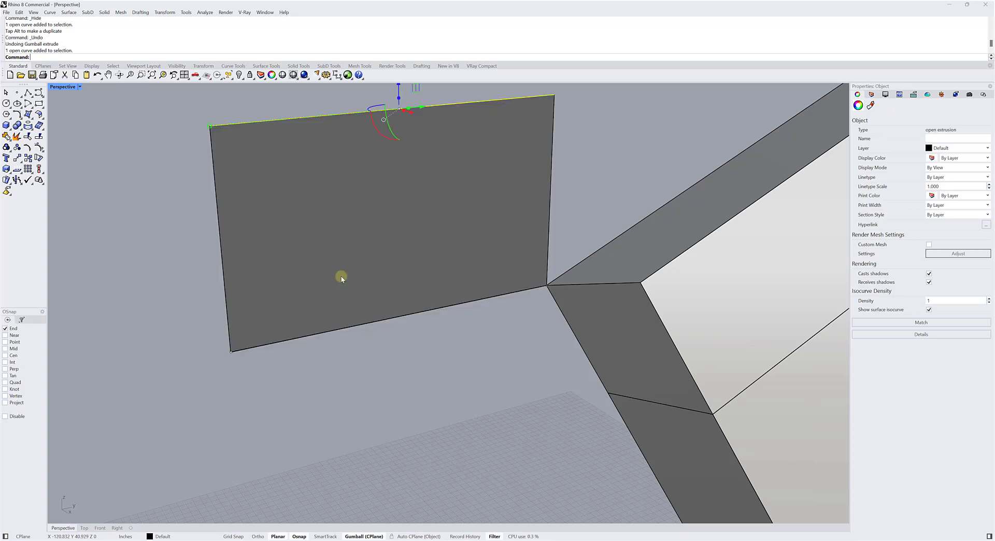
pyautogui.click(168, 199)
pyautogui.scroll(-5, 160, 200)
pyautogui.keyDown('shift'); pyautogui.moveTo(157, 199); pyautogui.dragTo(236, 255, button='right'); pyautogui.keyUp('shift')
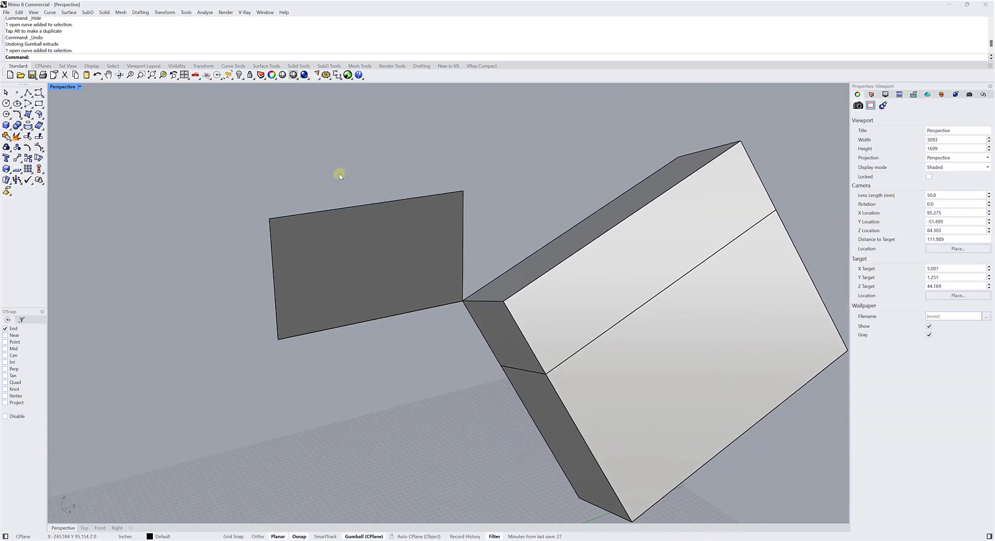
# Undo the line extrusions, the polyline, the face extrusion and the explode to return to the single closed box.
pyautogui.hotkey('ctrl', 'z')
pyautogui.hotkey('ctrl', 'z')
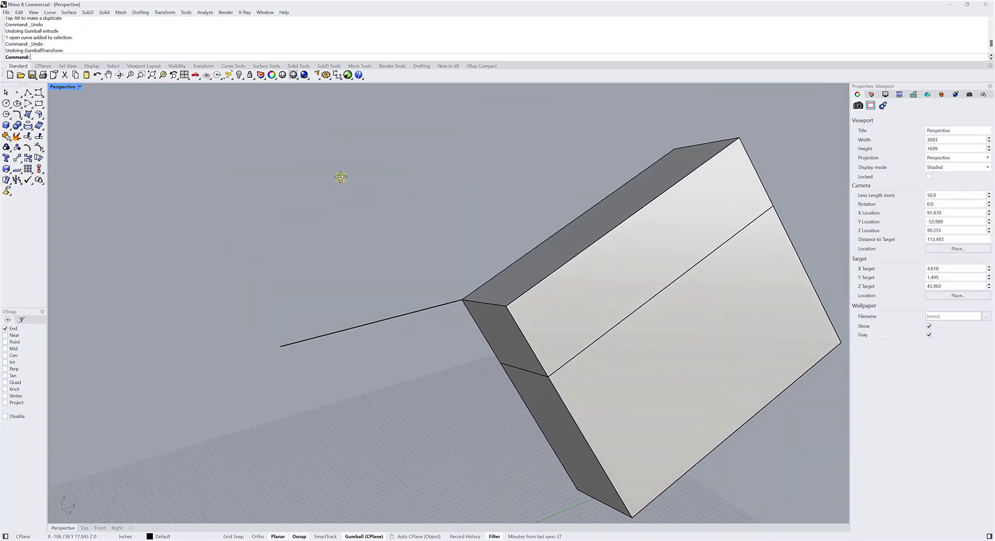
pyautogui.hotkey('ctrl', 'z')
pyautogui.hotkey('ctrl', 'z')
pyautogui.hotkey('ctrl', 'z')
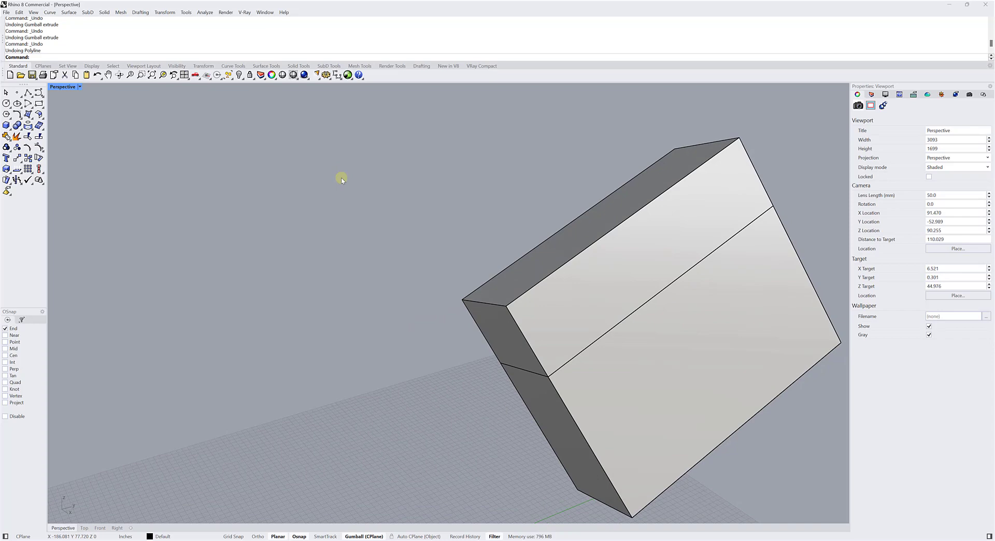
pyautogui.hotkey('ctrl', 'z')
pyautogui.hotkey('ctrl', 'z')
pyautogui.scroll(-4, 334, 192)
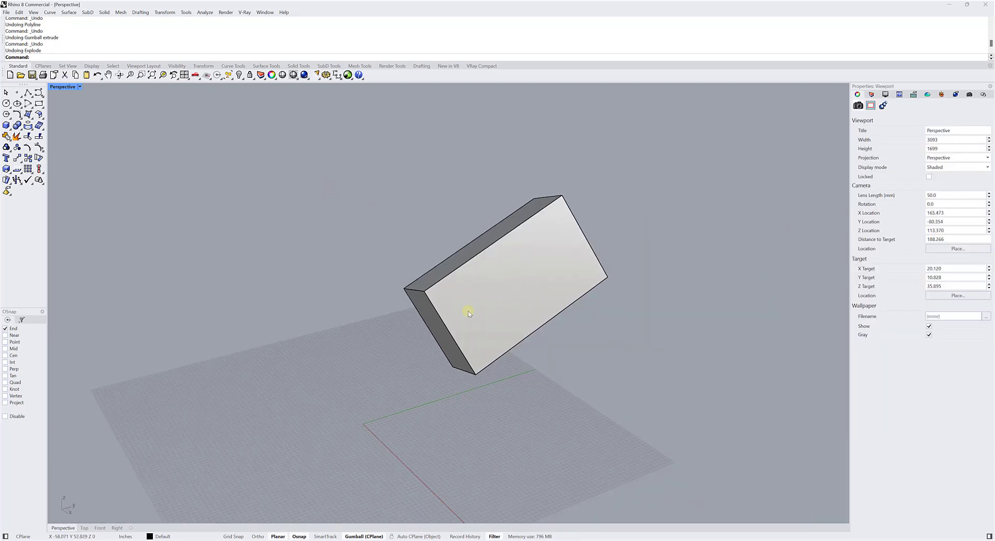
# Select the tilted box and explode it into separate surfaces.
pyautogui.click(468, 312)
pyautogui.moveTo(468, 312); pyautogui.dragTo(462, 267, button='right')
pyautogui.scroll(3, 401, 272)
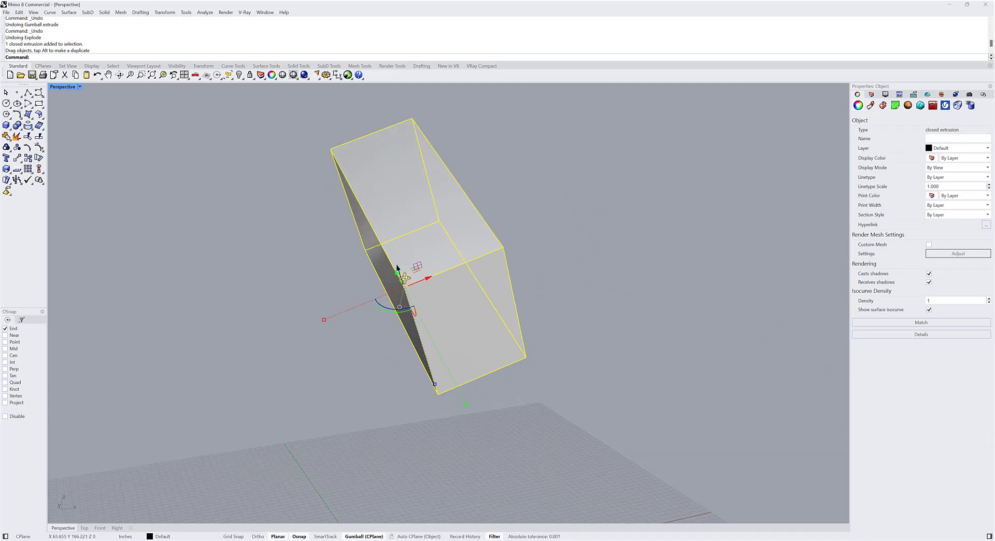
pyautogui.moveTo(405, 279); pyautogui.dragTo(406, 284, button='right')
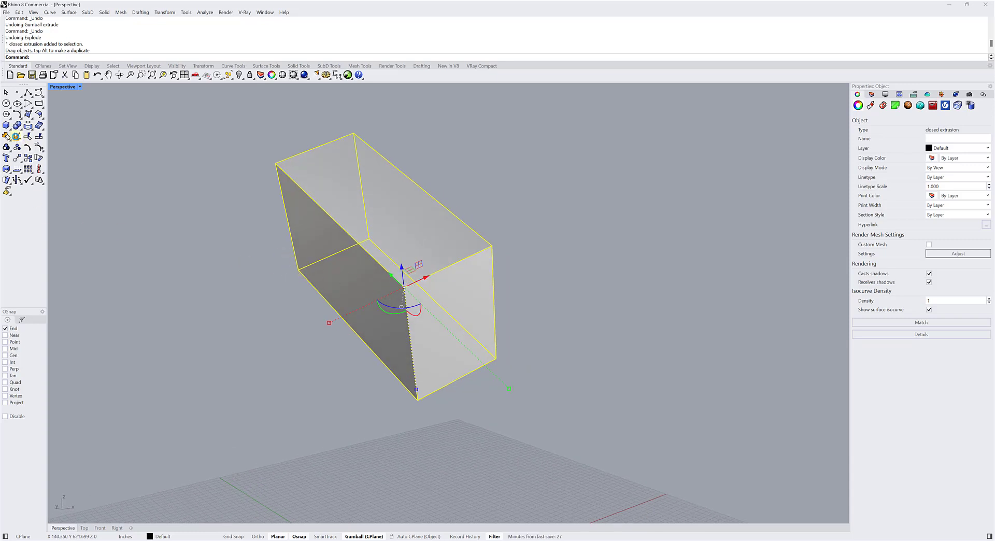
pyautogui.click(16, 136)
pyautogui.moveTo(173, 191); pyautogui.dragTo(331, 332, button='right')
pyautogui.scroll(4, 470, 270)
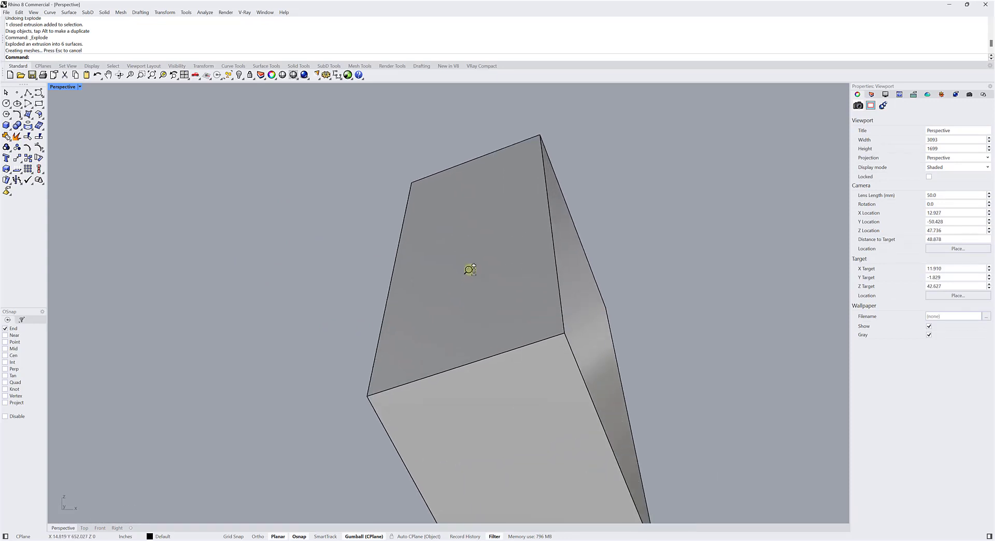
# Select the box's upper end face, extrude it outward into a solid along the Gumball's Z axis, and clear the selection.
pyautogui.click(471, 270)
pyautogui.moveTo(471, 273); pyautogui.dragTo(413, 301, button='right')
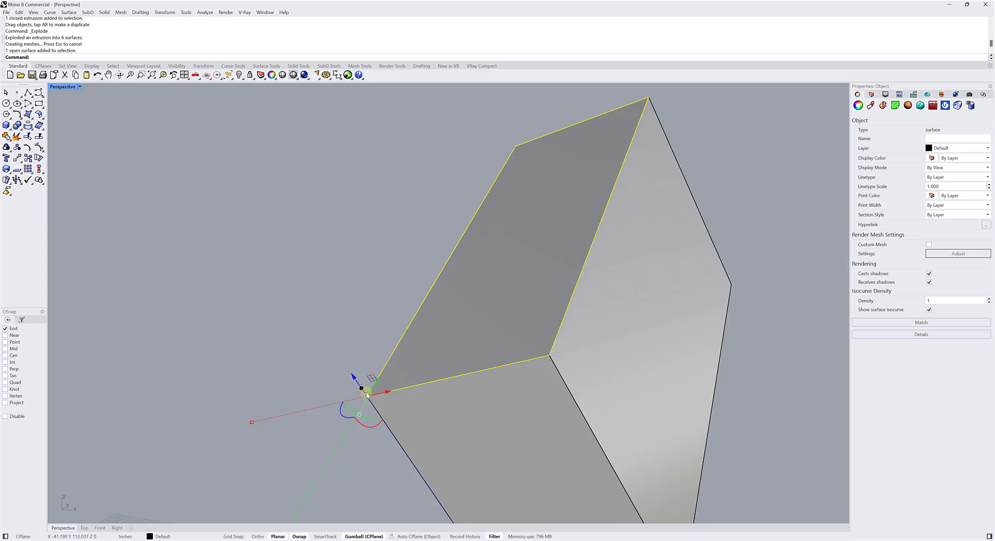
pyautogui.click(337, 297)
pyautogui.scroll(3, 381, 338)
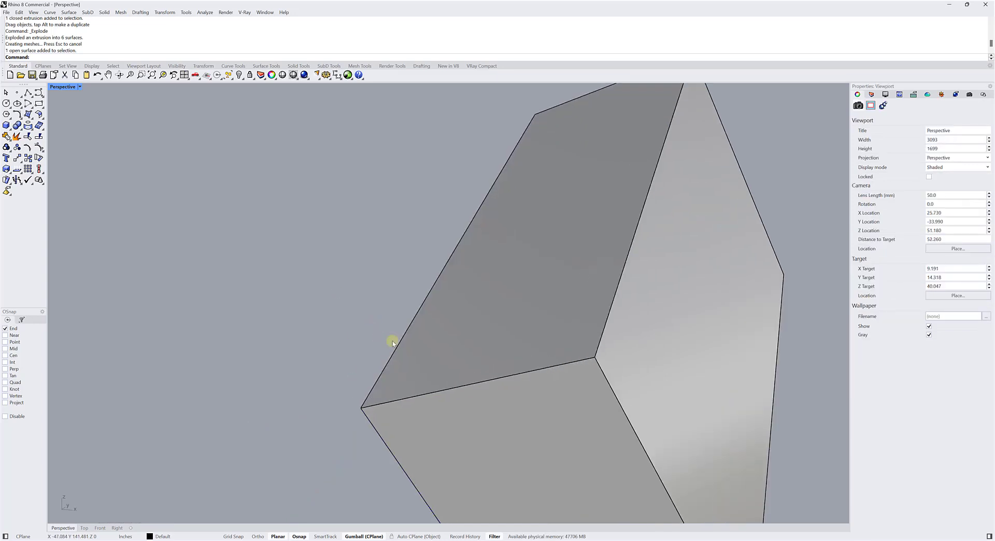
pyautogui.scroll(-2, 375, 339)
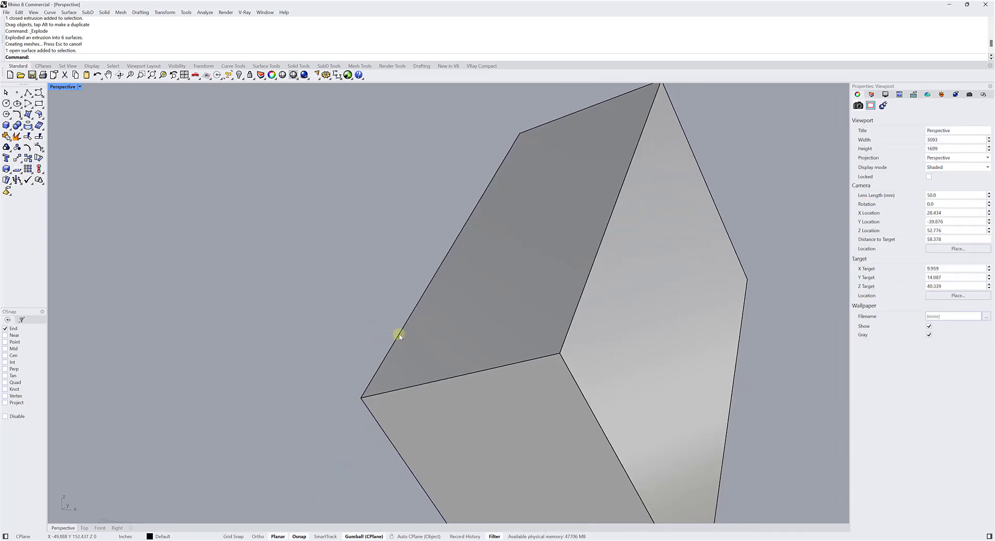
pyautogui.click(459, 322)
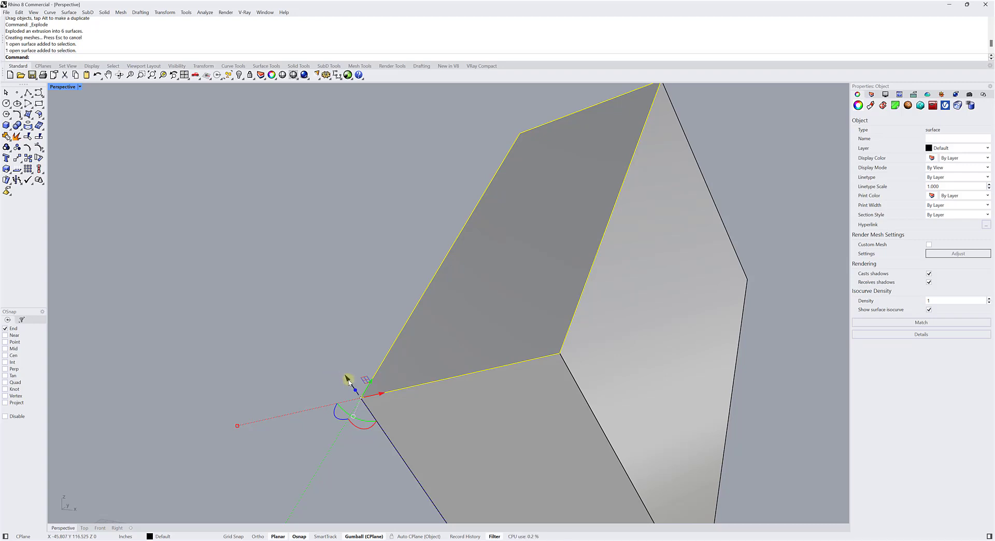
pyautogui.moveTo(348, 379); pyautogui.dragTo(244, 220)
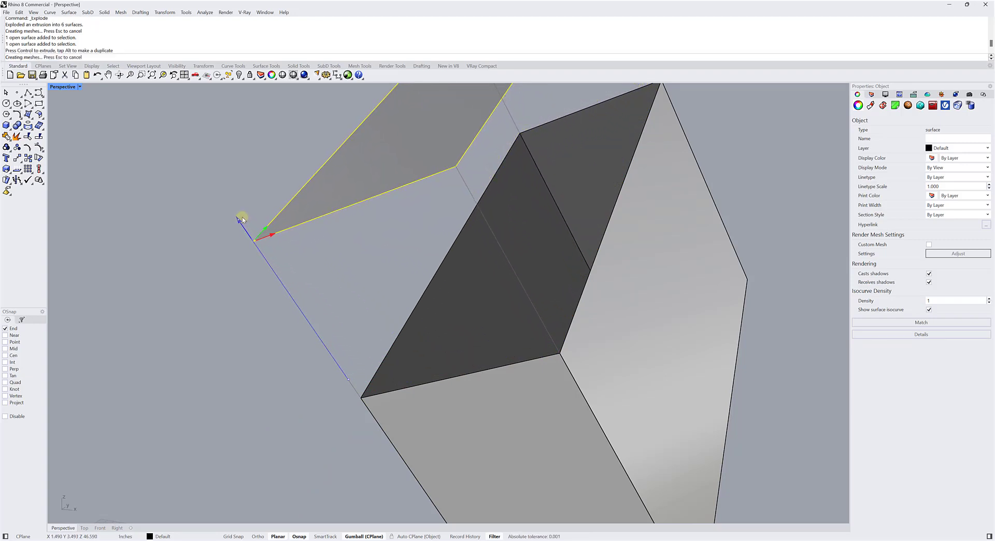
pyautogui.click(212, 265)
# Select the newly extruded solid and explode it into separate surfaces.
pyautogui.click(358, 295)
pyautogui.moveTo(367, 303); pyautogui.dragTo(429, 278, button='right')
pyautogui.press('Escape')
pyautogui.click(429, 278)
pyautogui.click(26, 138)
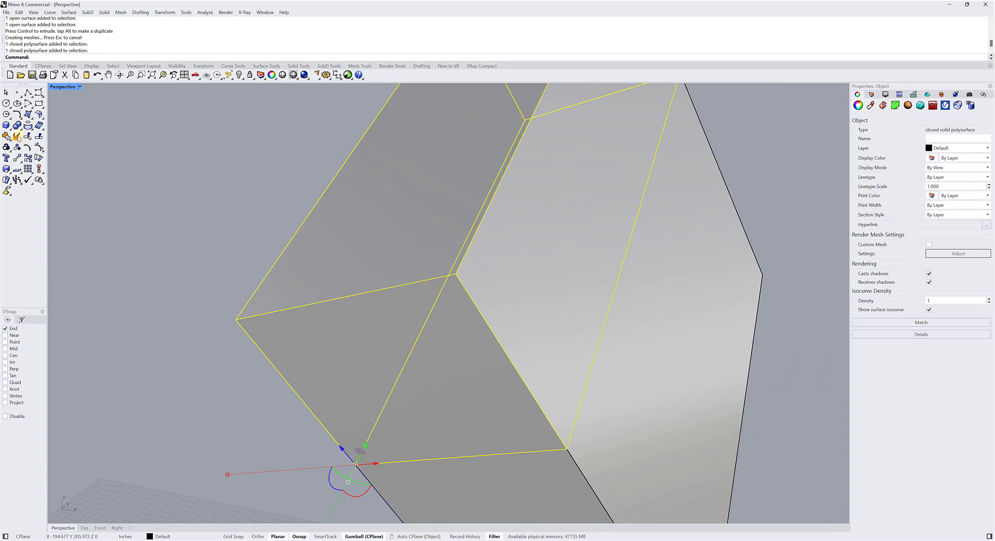
pyautogui.press('Escape')
pyautogui.moveTo(205, 161); pyautogui.dragTo(421, 322, button='right')
# Select the extrusion's outer end face and relocate its Gumball to the near corner, with X along the short edge and Y along the long edge.
pyautogui.click(448, 279)
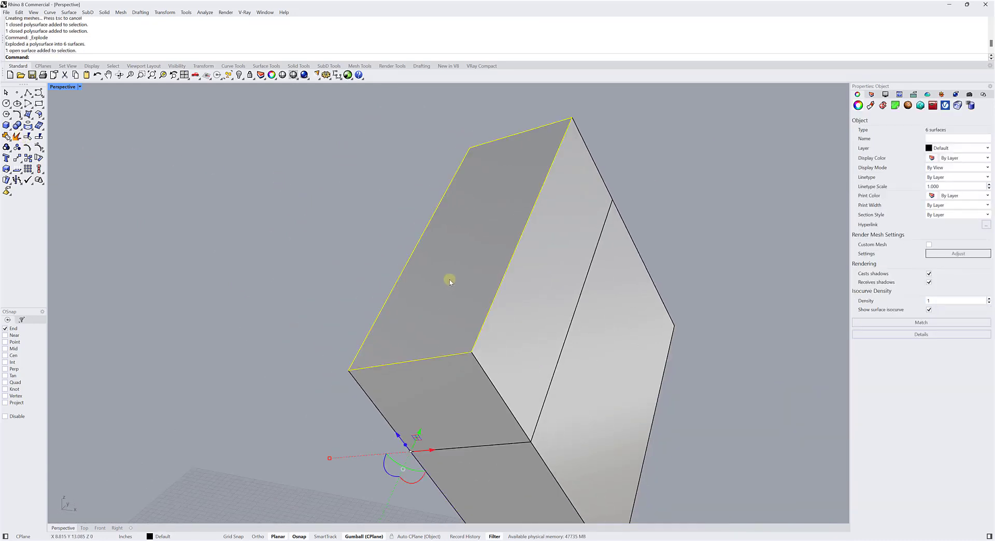
pyautogui.moveTo(448, 280); pyautogui.dragTo(399, 381, button='right')
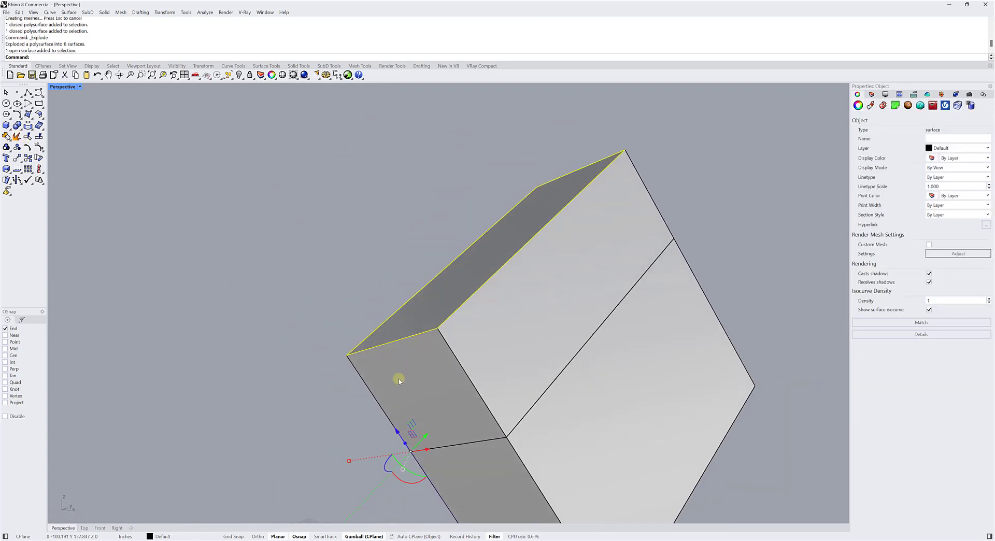
pyautogui.click(404, 469)
pyautogui.click(415, 407)
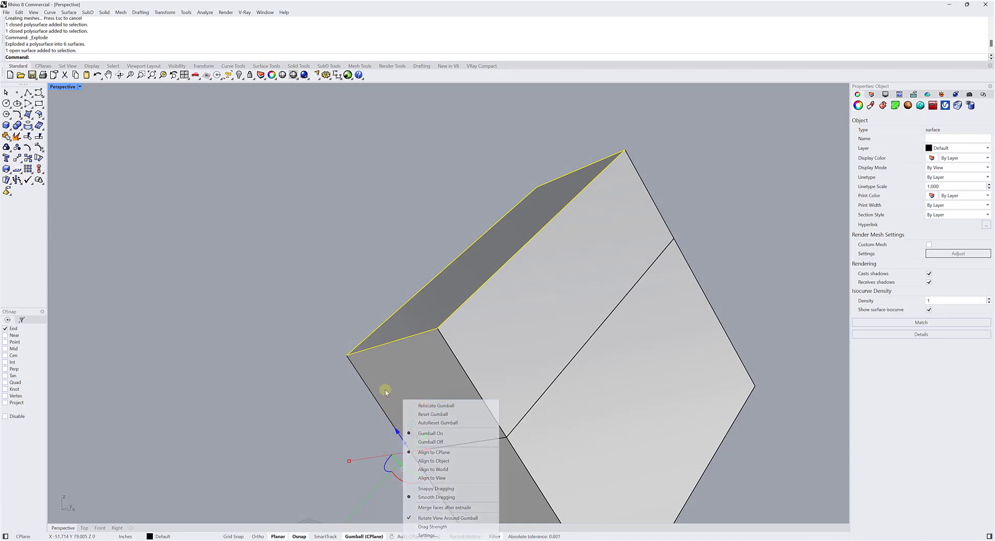
pyautogui.click(346, 354)
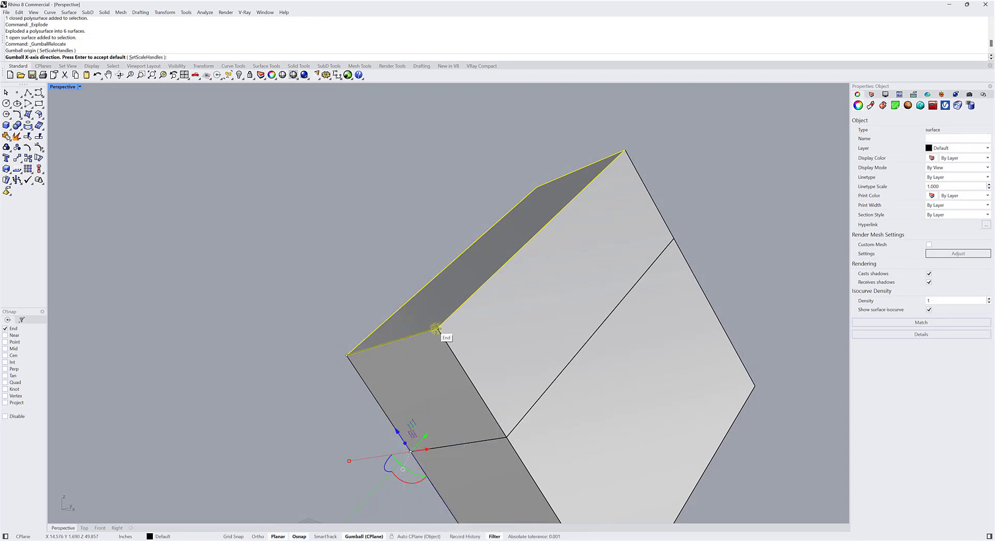
pyautogui.click(438, 329)
pyautogui.click(522, 196)
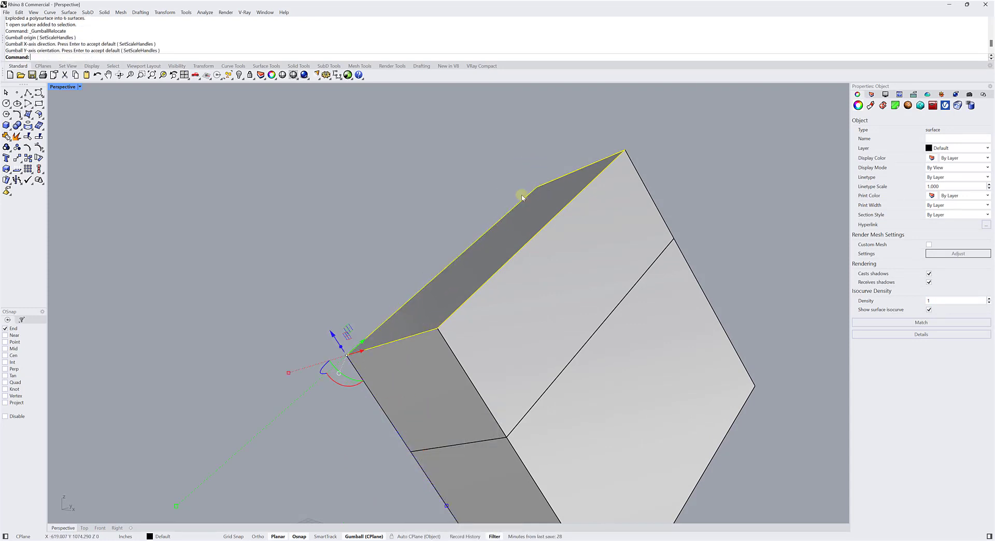
# Reselect the outer end face, extrude it outward into another solid along the relocated Gumball's Z axis, and clear the selection.
pyautogui.click(380, 278)
pyautogui.click(439, 299)
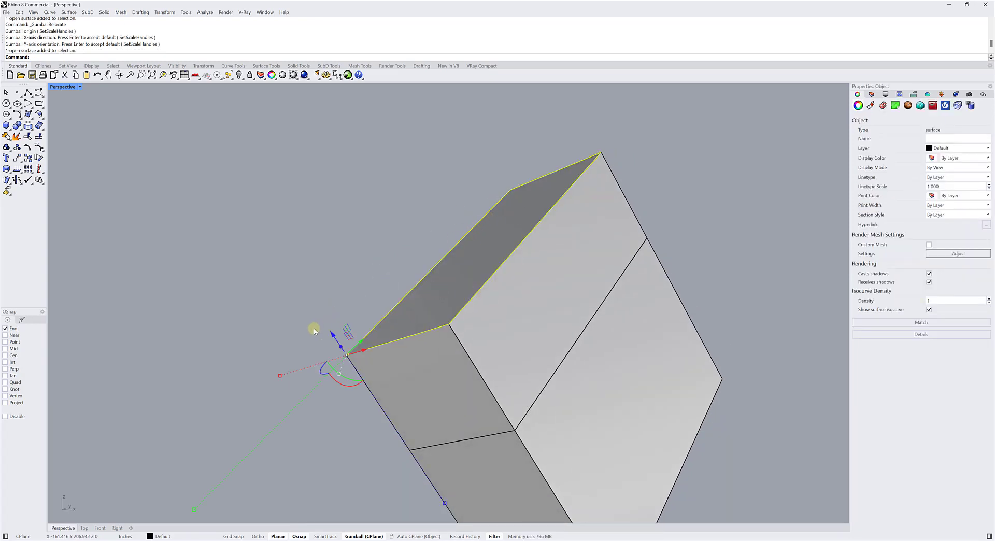
pyautogui.moveTo(332, 334); pyautogui.dragTo(219, 210)
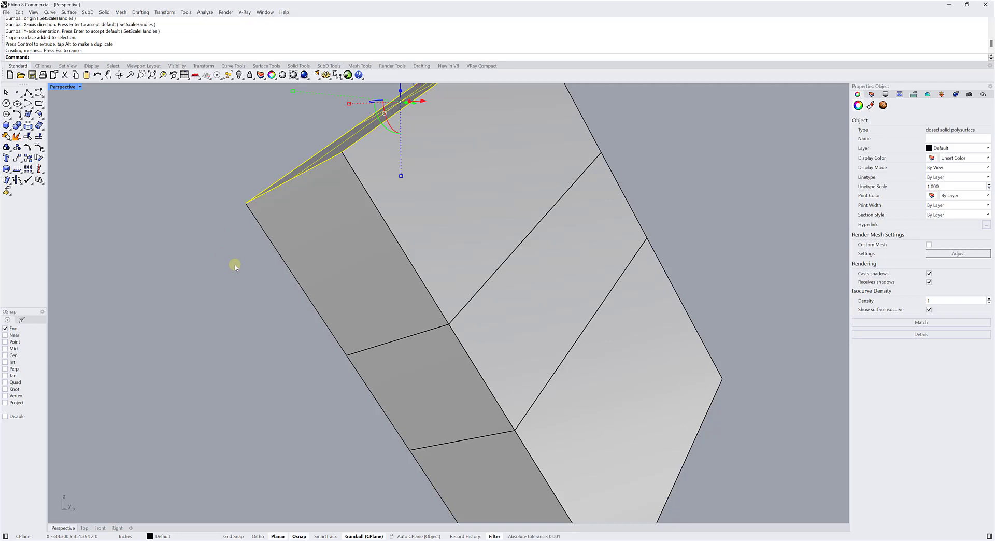
pyautogui.click(176, 283)
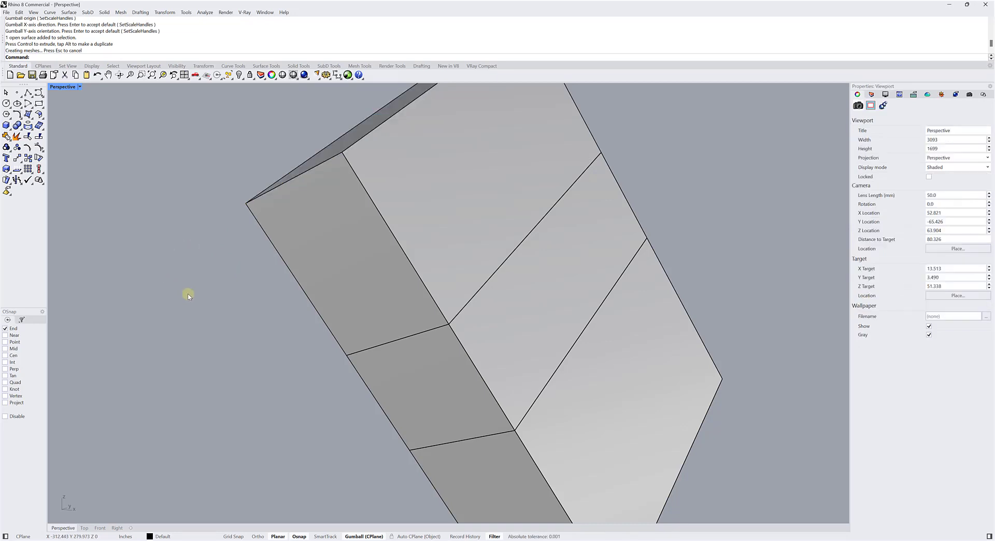
# Select the broad side surface of the original box section and examine the seams between the stacked sections from several sides.
pyautogui.scroll(-5, 218, 307)
pyautogui.moveTo(231, 349); pyautogui.dragTo(292, 343, button='right')
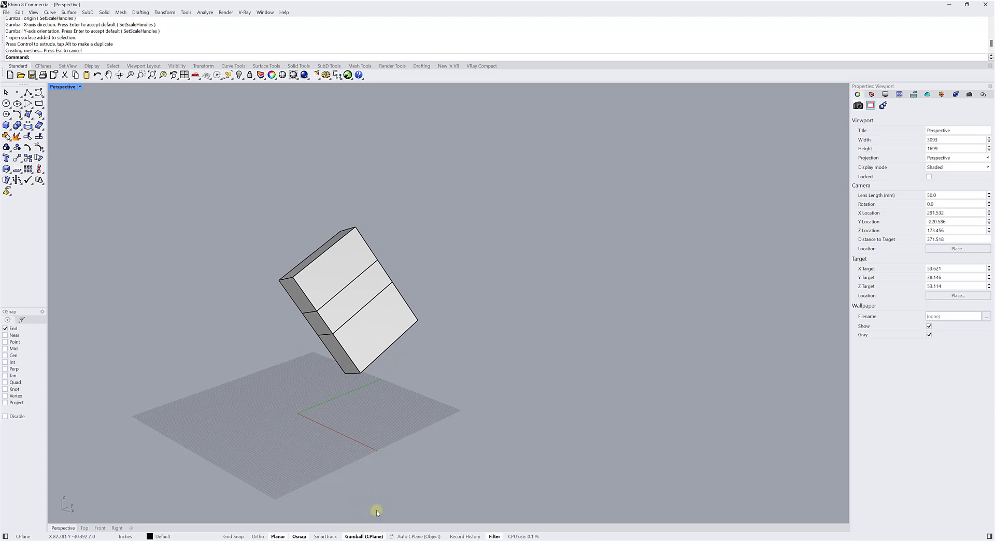
pyautogui.scroll(4, 318, 223)
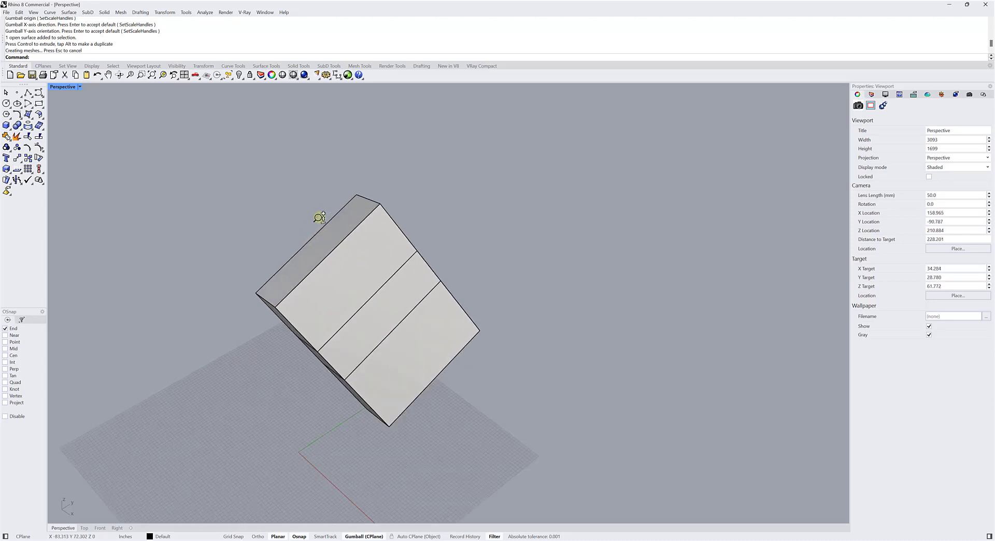
pyautogui.scroll(1, 320, 217)
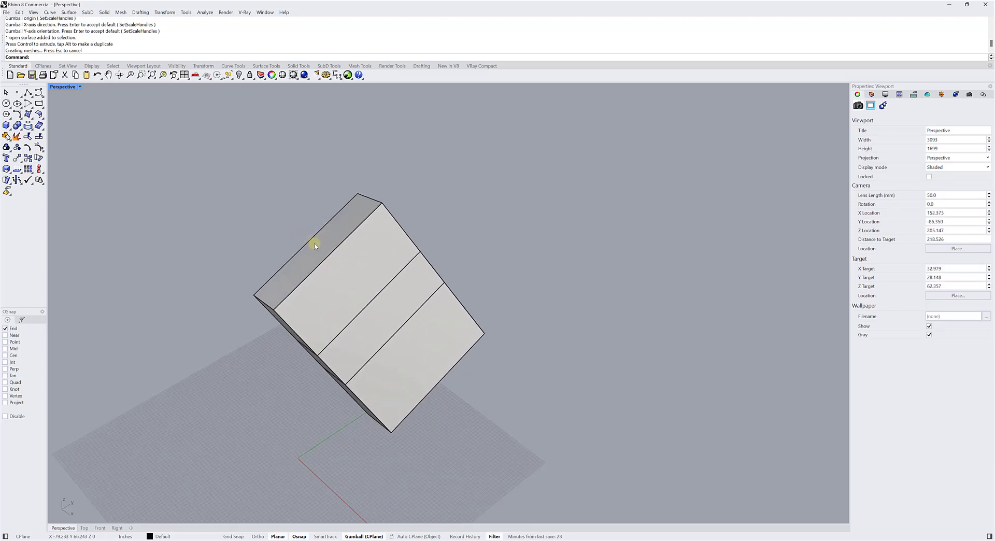
pyautogui.click(424, 307)
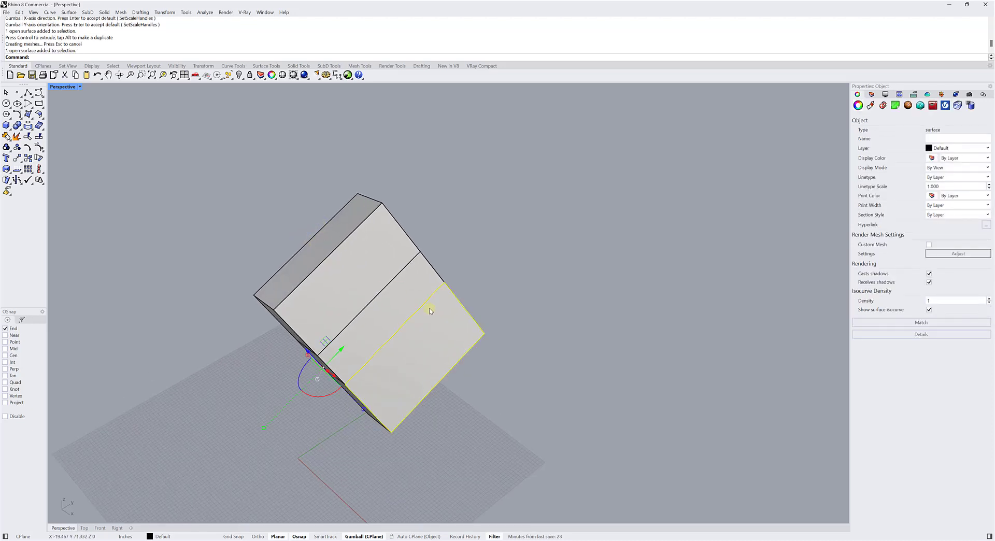
pyautogui.moveTo(477, 342); pyautogui.dragTo(201, 320, button='right')
pyautogui.moveTo(425, 347); pyautogui.dragTo(484, 346, button='right')
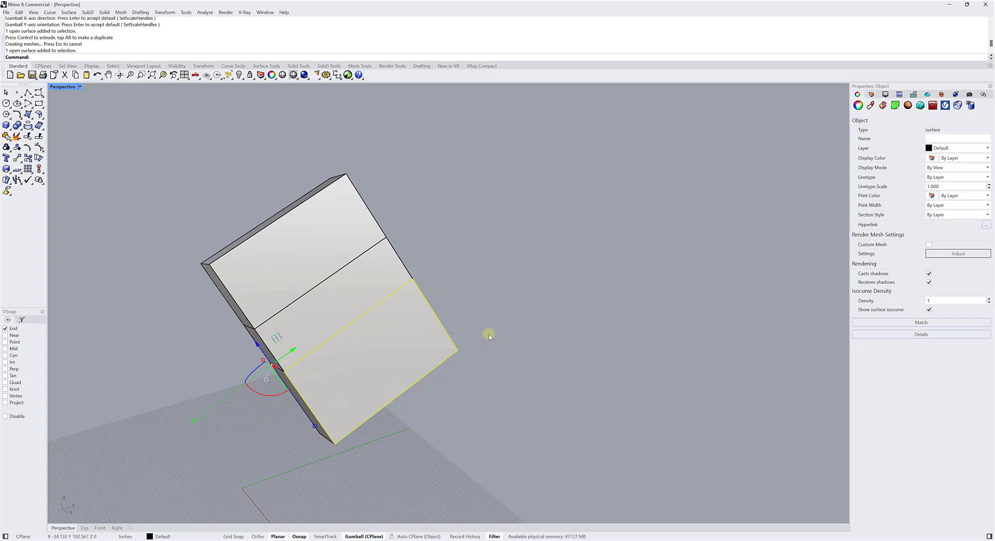
pyautogui.moveTo(489, 301)
pyautogui.mouseDown(button='right')
pyautogui.moveTo(536, 291)
pyautogui.moveTo(502, 325)
pyautogui.moveTo(567, 297)
pyautogui.moveTo(470, 324)
pyautogui.moveTo(453, 315)
pyautogui.moveTo(506, 296)
pyautogui.moveTo(538, 303)
pyautogui.moveTo(536, 282)
pyautogui.moveTo(496, 313)
pyautogui.moveTo(503, 301)
pyautogui.mouseUp(button='right')
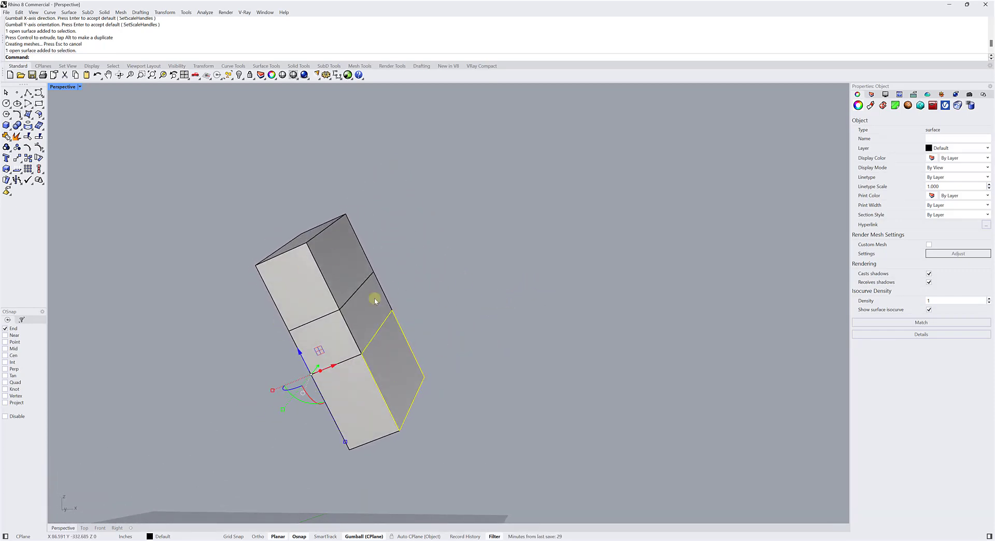
# Select the broad side surface of the end section, reset its Gumball to the default placement, and clear the selection.
pyautogui.moveTo(440, 315); pyautogui.dragTo(477, 325, button='right')
pyautogui.click(477, 326)
pyautogui.click(385, 360)
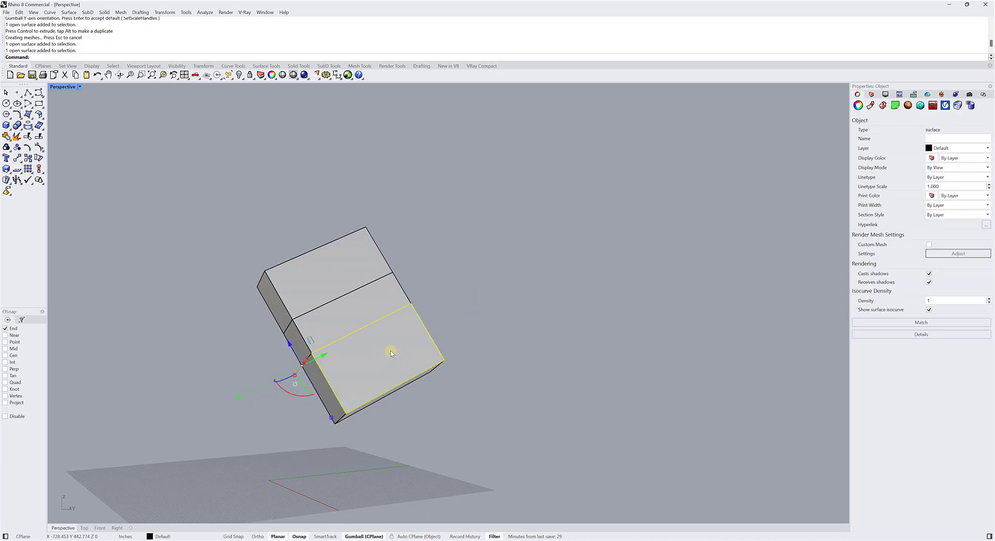
pyautogui.click(295, 385)
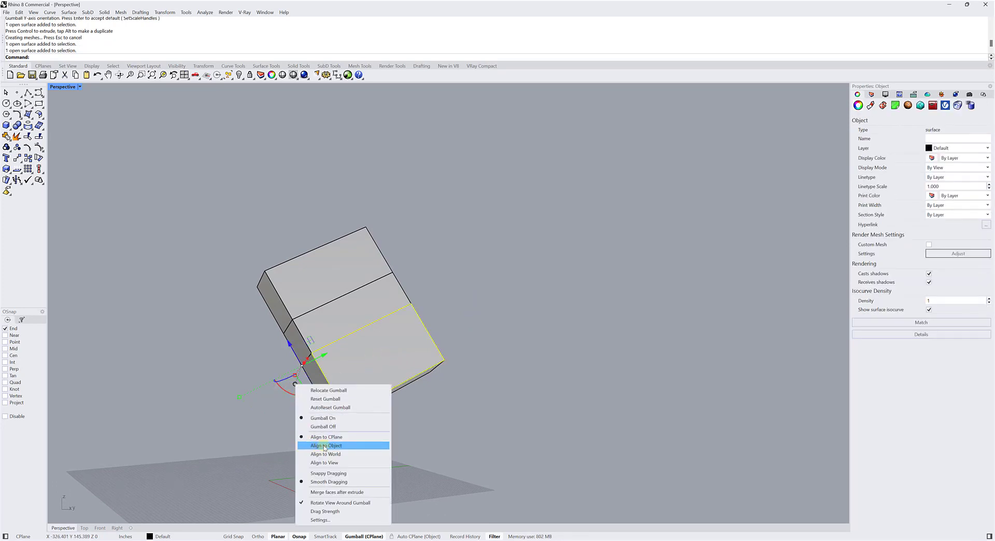
pyautogui.click(330, 400)
pyautogui.click(454, 401)
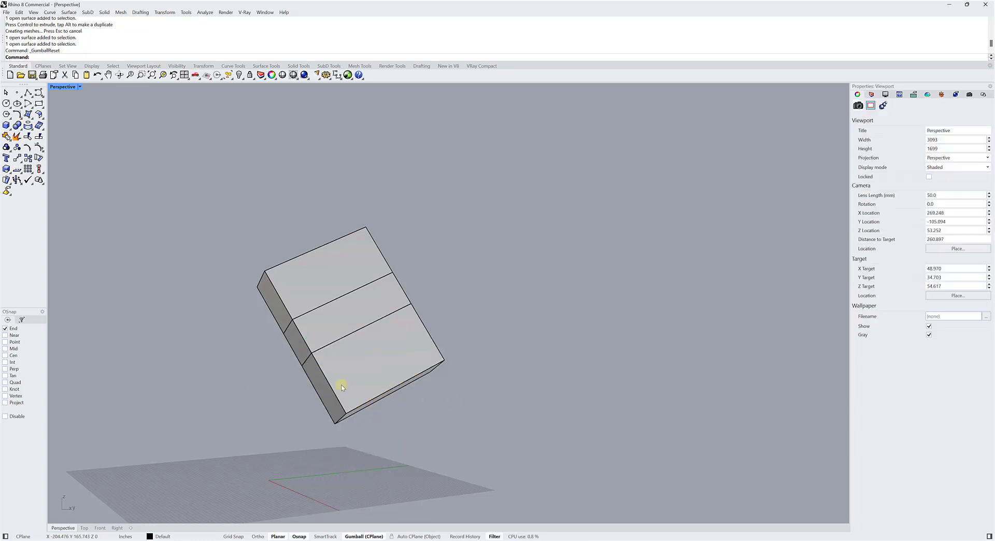
# Reselect the broad side surface of the end section and examine how the view orbits around its Gumball.
pyautogui.click(363, 363)
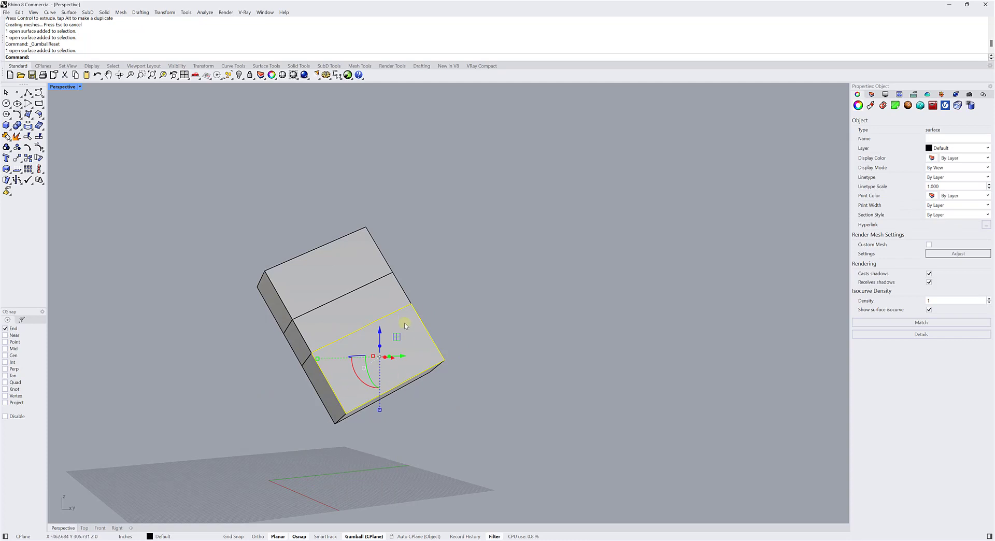
pyautogui.scroll(5, 331, 371)
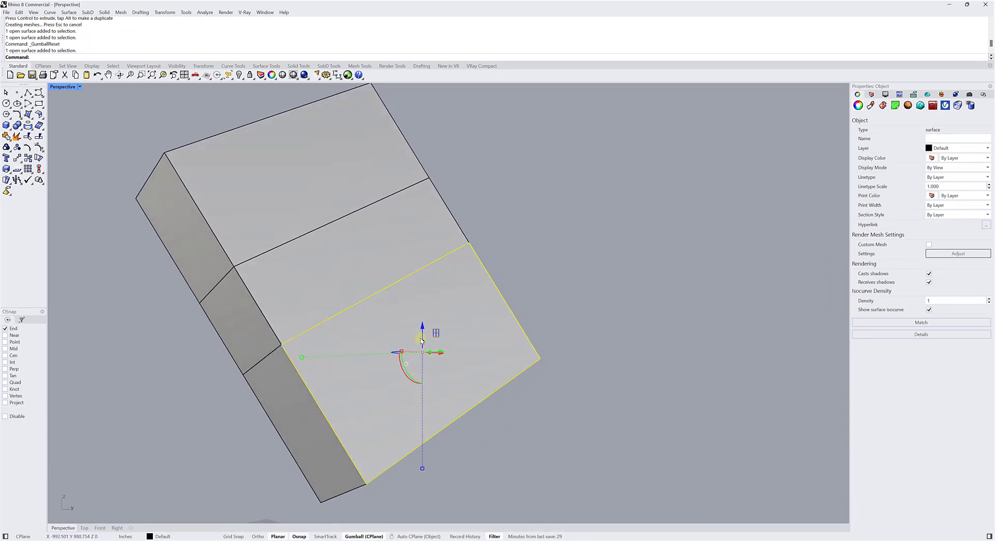
pyautogui.moveTo(387, 348); pyautogui.dragTo(409, 369, button='right')
pyautogui.scroll(-6, 422, 358)
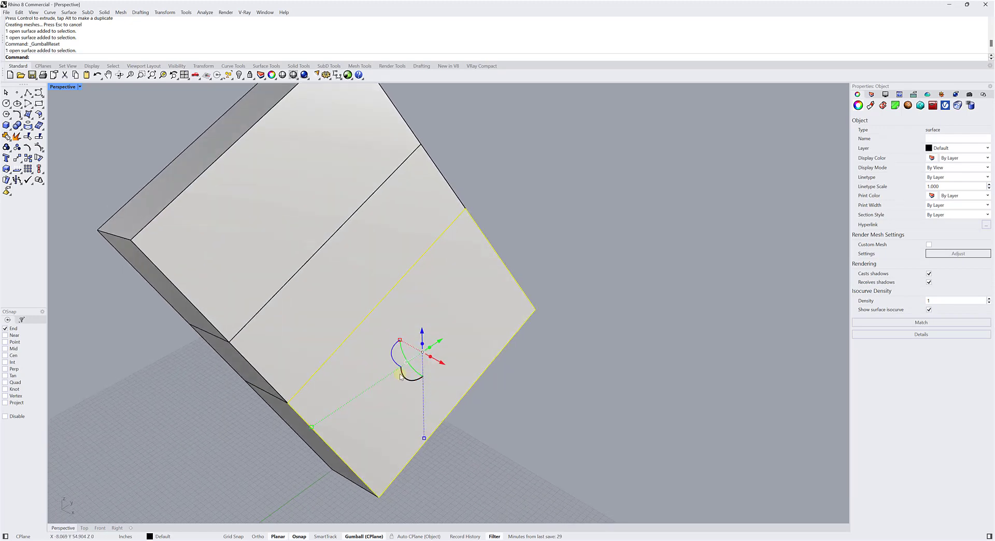
pyautogui.scroll(3, 388, 375)
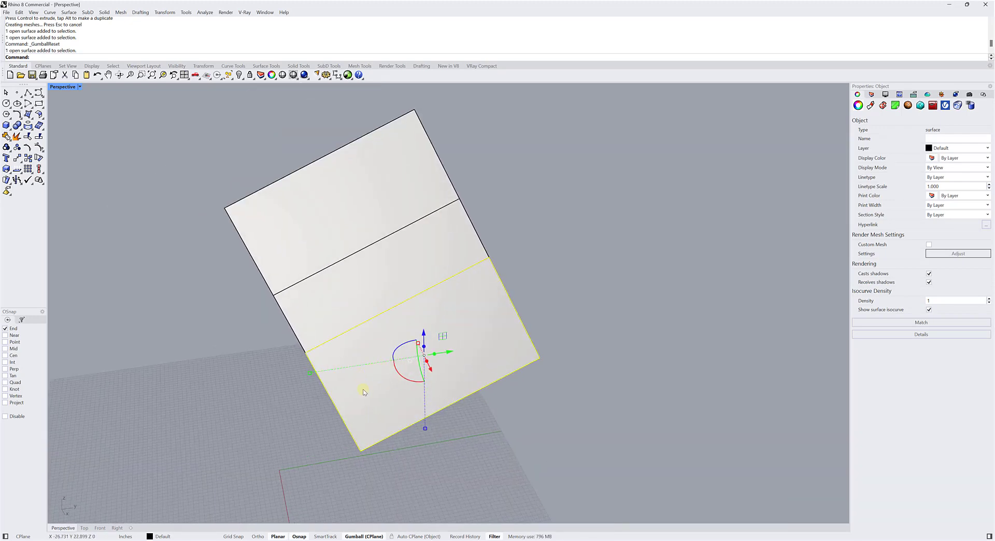
pyautogui.moveTo(538, 367); pyautogui.dragTo(516, 383, button='right')
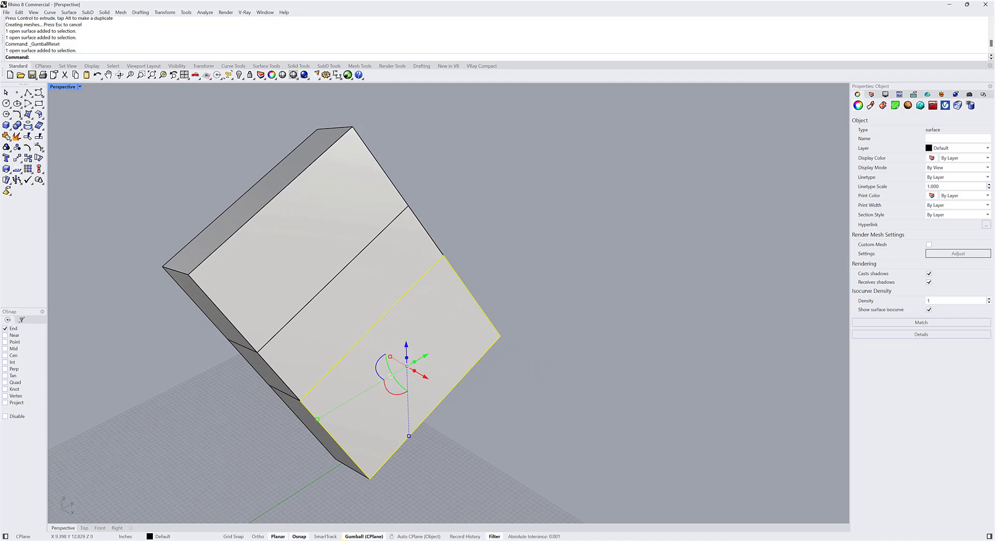
# Turn off Rotate View Around Gumball, test orbiting the view around the stacked solids, and clear the selection.
pyautogui.rightClick(362, 536)
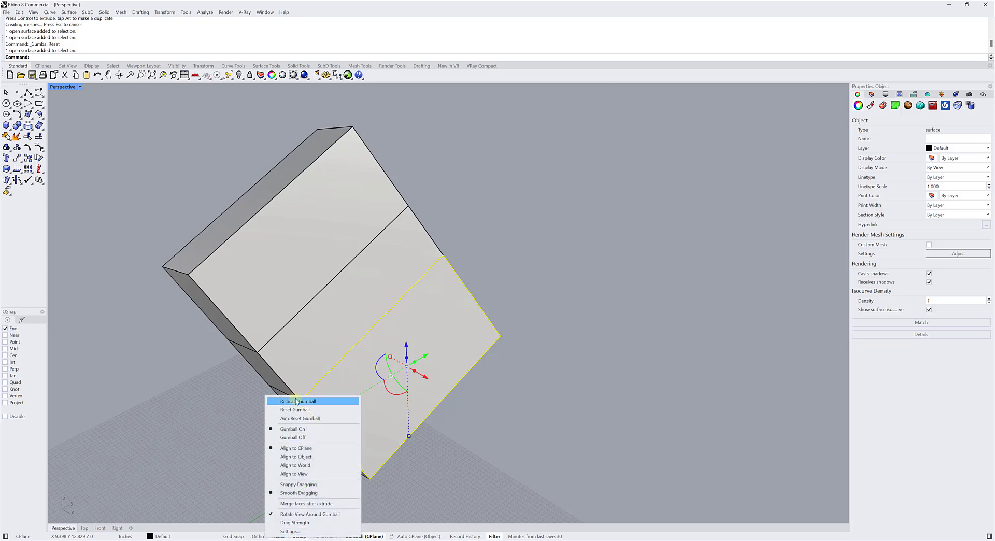
pyautogui.click(282, 516)
pyautogui.click(528, 490)
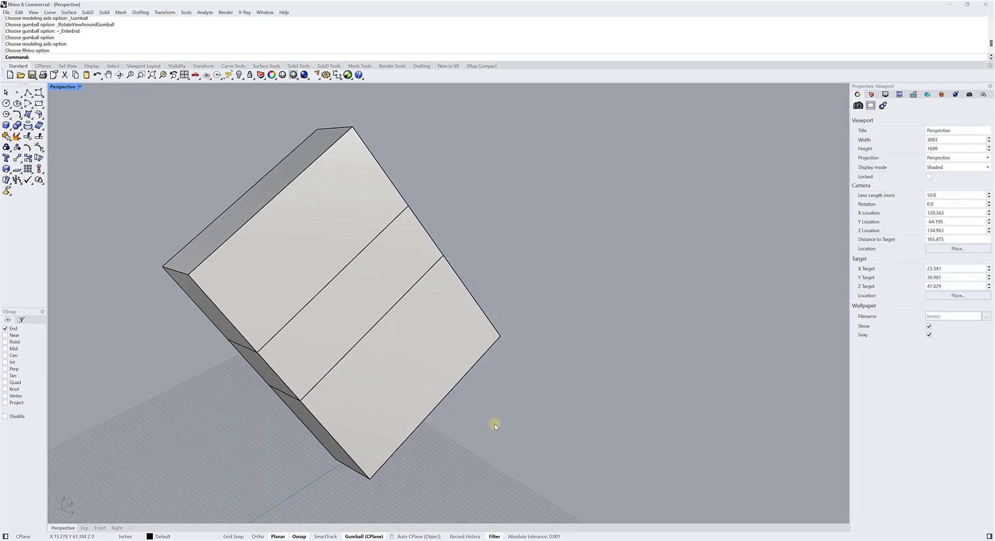
pyautogui.scroll(-9, 493, 424)
pyautogui.moveTo(492, 425); pyautogui.dragTo(388, 365, button='right')
pyautogui.scroll(10, 430, 376)
pyautogui.scroll(-8, 494, 357)
pyautogui.keyDown('ctrl'); pyautogui.keyDown('shift'); pyautogui.click(362, 368); pyautogui.keyUp('shift'); pyautogui.keyUp('ctrl')
pyautogui.moveTo(385, 462); pyautogui.dragTo(434, 396, button='right')
pyautogui.press('Escape')
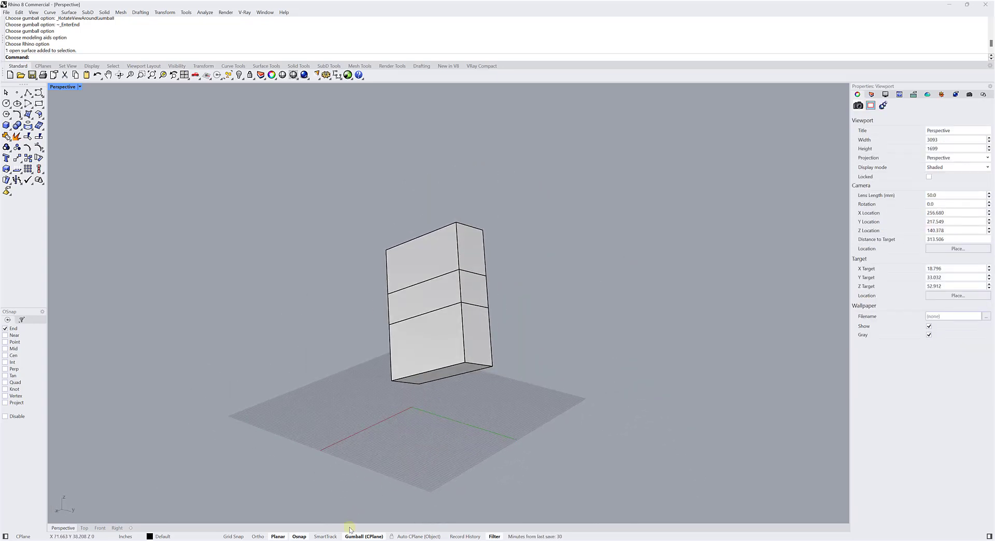
# Turn on Rotate View Around Gumball, select the lowest section's broad side surface, and test orbiting around its Gumball.
pyautogui.click(356, 537)
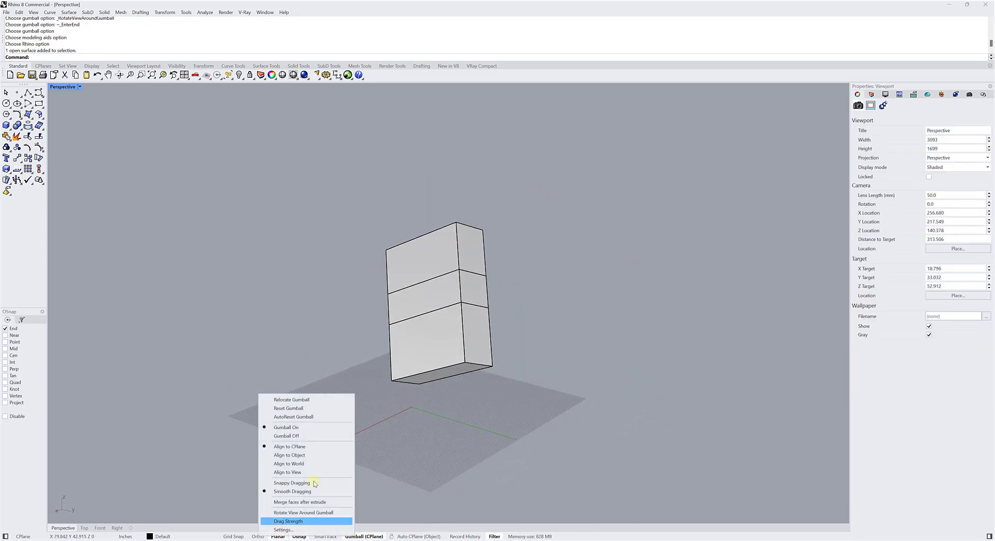
pyautogui.click(295, 513)
pyautogui.keyDown('ctrl'); pyautogui.keyDown('shift'); pyautogui.click(431, 340); pyautogui.keyUp('shift'); pyautogui.keyUp('ctrl')
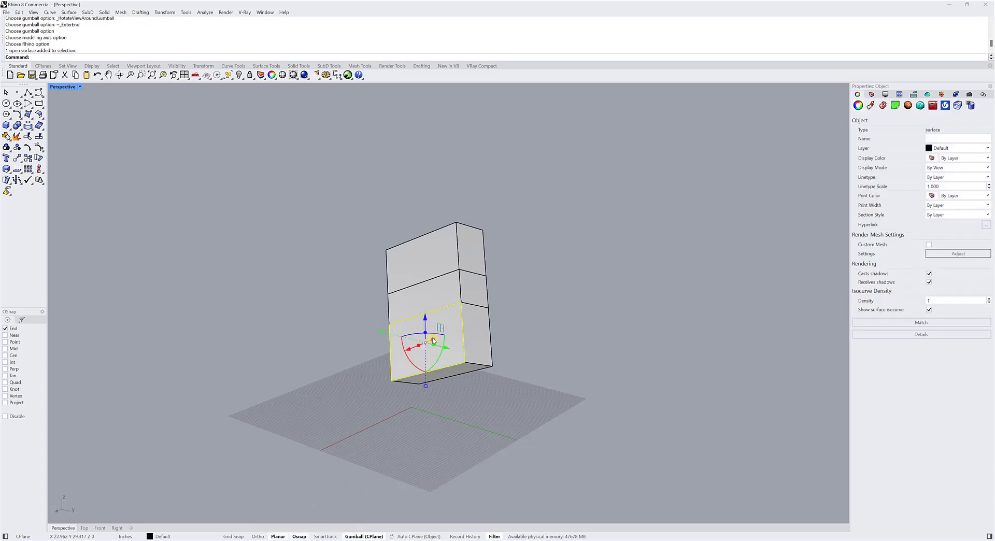
pyautogui.moveTo(434, 343)
pyautogui.mouseDown(button='right')
pyautogui.moveTo(493, 305)
pyautogui.moveTo(472, 349)
pyautogui.moveTo(459, 307)
pyautogui.moveTo(533, 288)
pyautogui.moveTo(454, 258)
pyautogui.moveTo(665, 336)
pyautogui.moveTo(484, 326)
pyautogui.moveTo(527, 291)
pyautogui.moveTo(600, 289)
pyautogui.moveTo(560, 274)
pyautogui.moveTo(455, 302)
pyautogui.moveTo(446, 322)
pyautogui.moveTo(462, 342)
pyautogui.moveTo(492, 324)
pyautogui.moveTo(448, 341)
pyautogui.mouseUp(button='right')
pyautogui.scroll(7, 472, 348)
pyautogui.scroll(3, 446, 322)
pyautogui.scroll(-4, 446, 322)
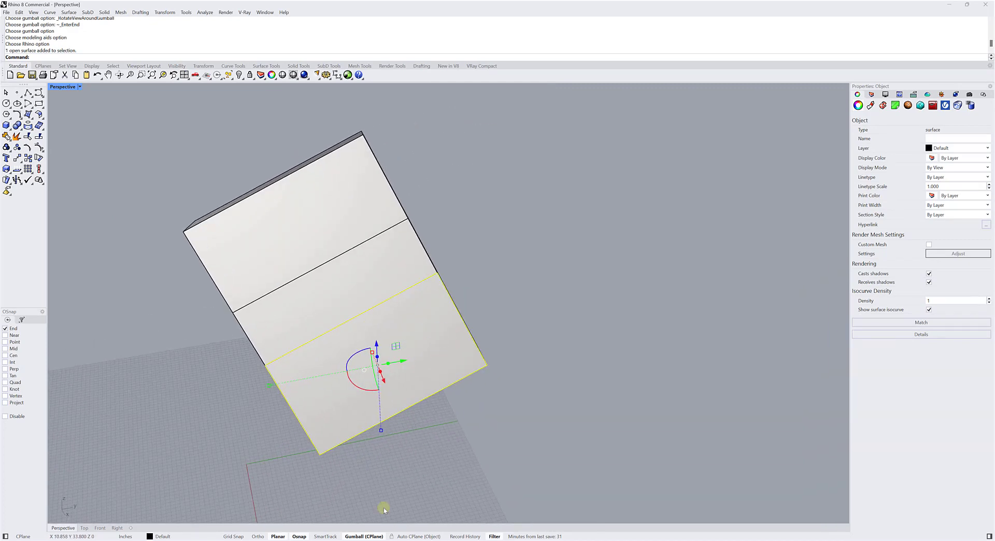
# Check the Rotate View Around Gumball and Merge faces after extrude entries among the Gumball settings, leaving them as they are.
pyautogui.rightClick(364, 537)
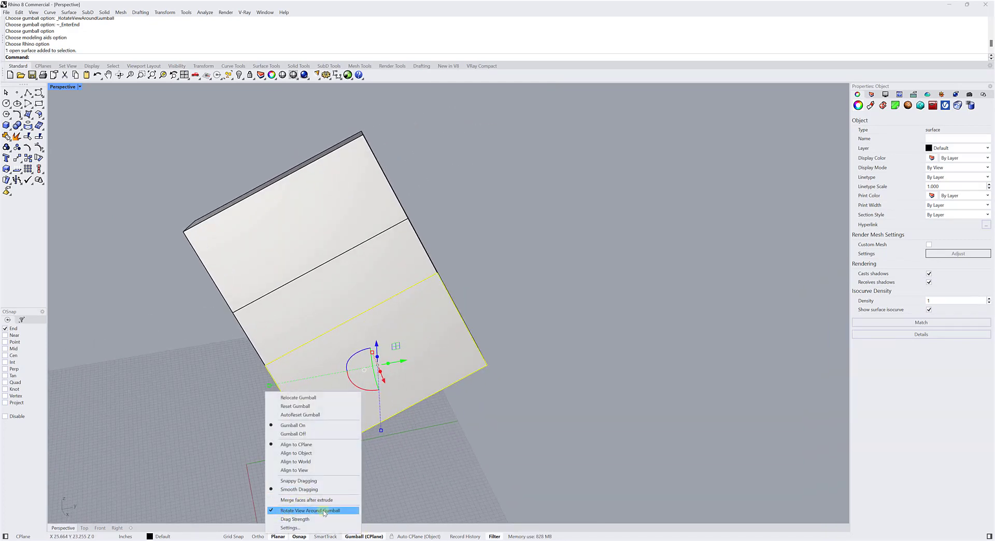
pyautogui.click(434, 495)
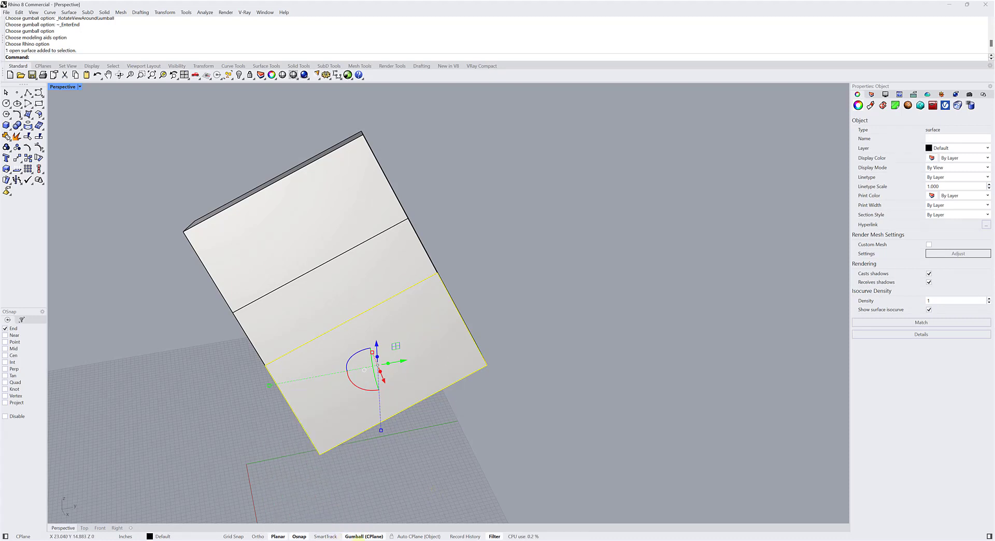
pyautogui.rightClick(359, 537)
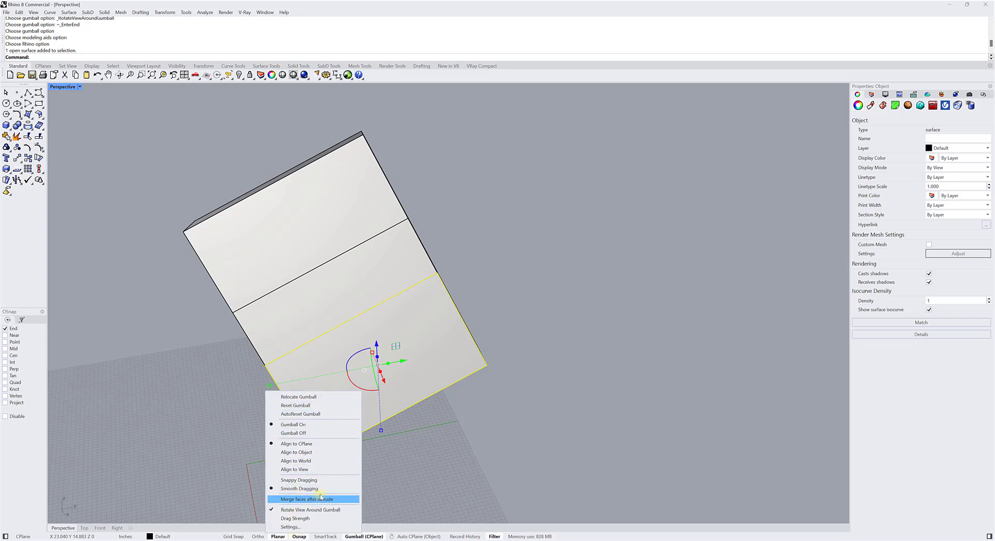
pyautogui.click(419, 470)
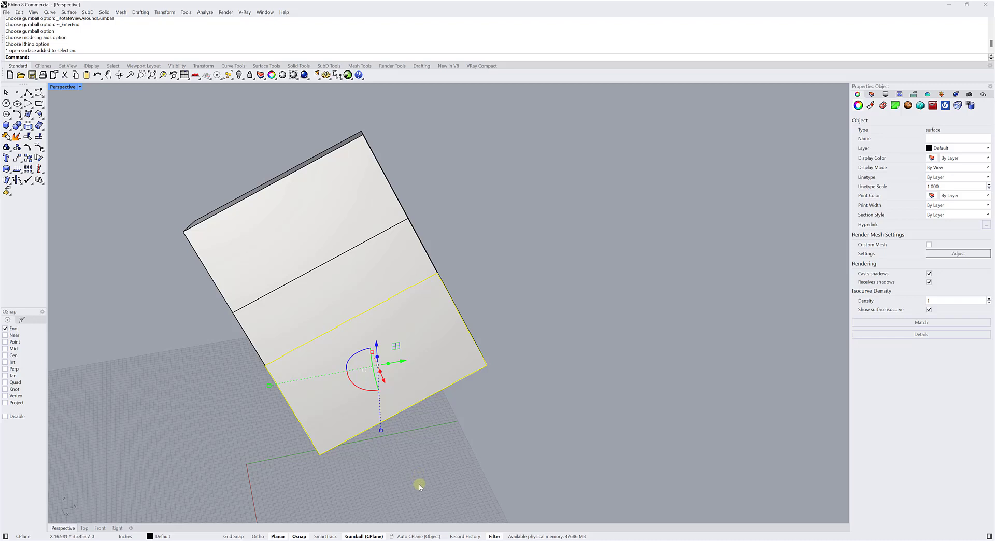
# Open Rhino Options, go to the Gumball page under Modeling Aids, and move the dialog clear of the model.
pyautogui.click(186, 12)
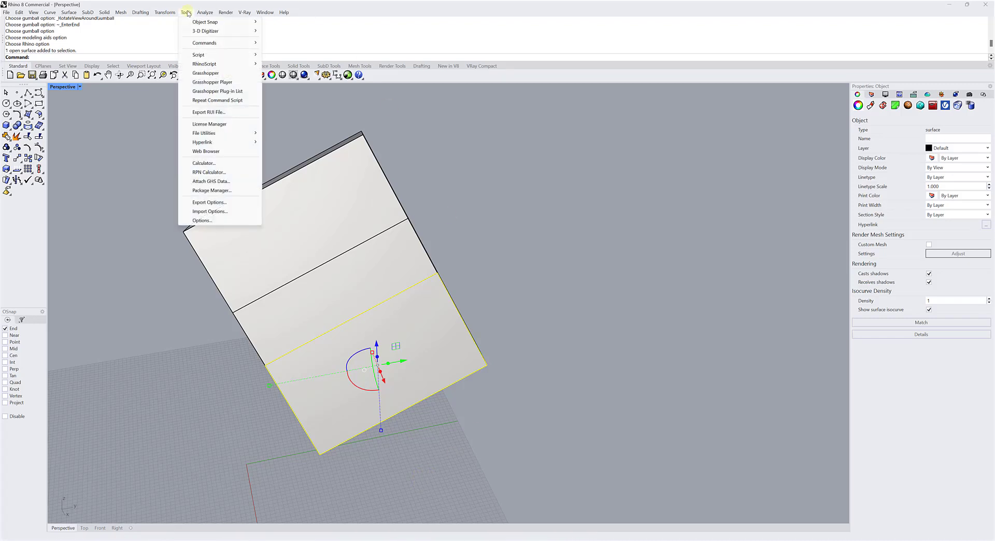
pyautogui.click(201, 221)
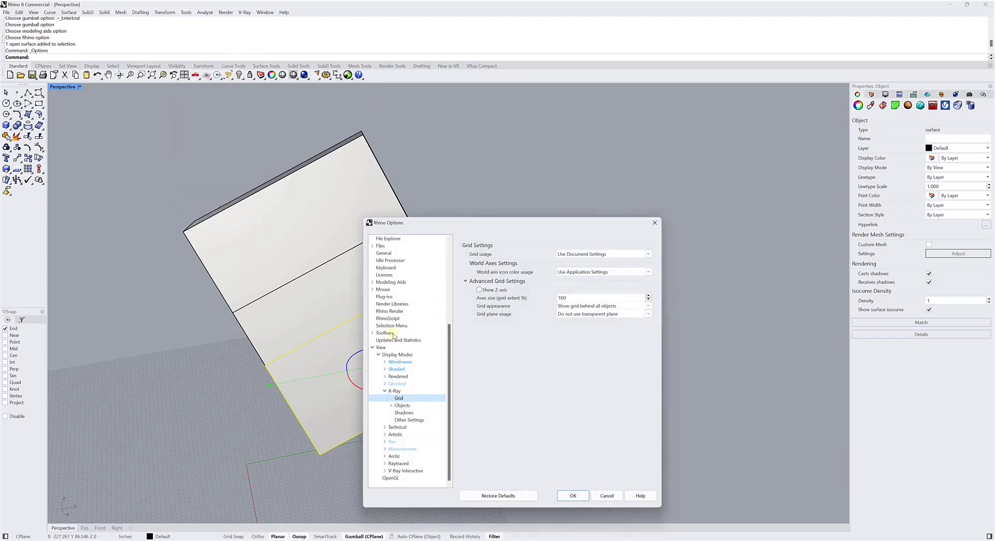
pyautogui.click(371, 348)
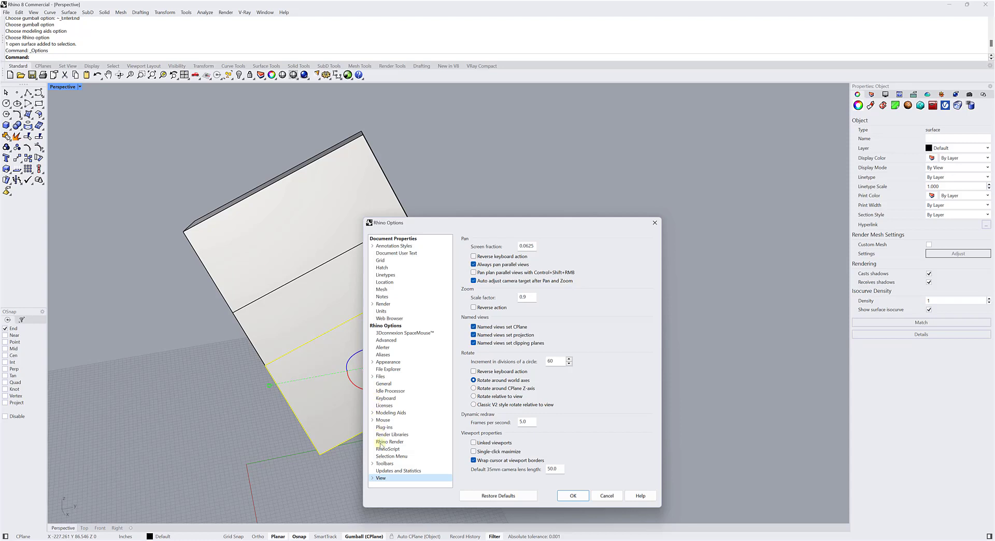
pyautogui.click(386, 384)
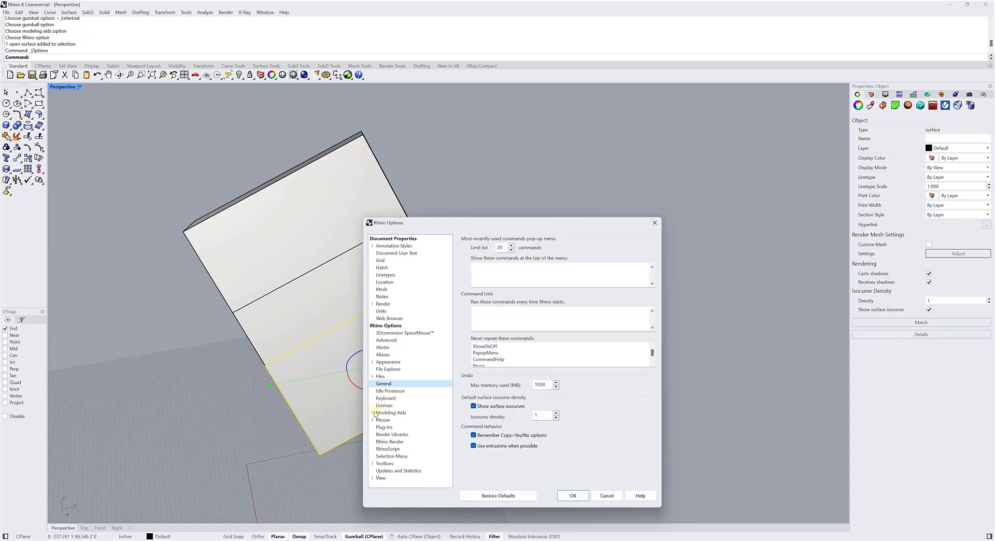
pyautogui.click(373, 413)
pyautogui.click(384, 413)
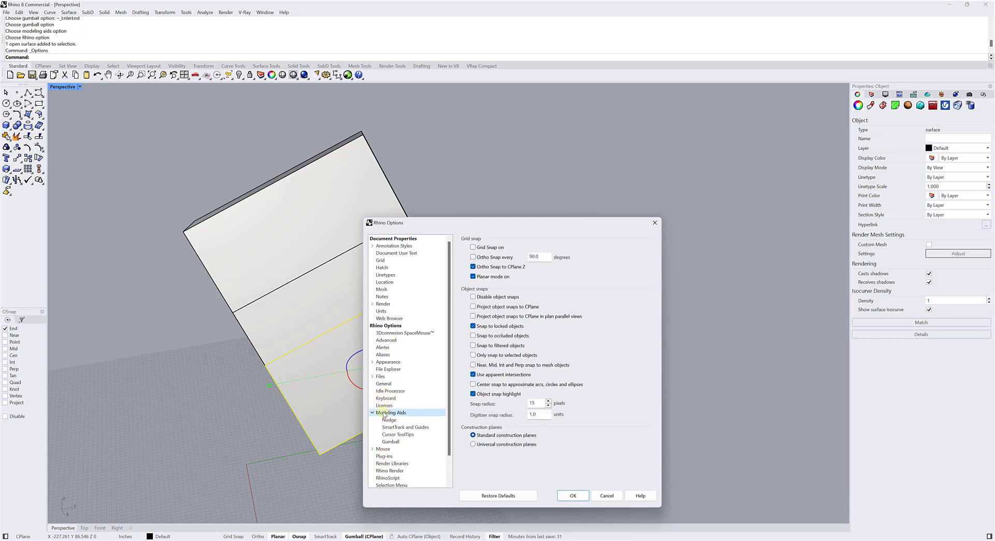
pyautogui.moveTo(473, 226); pyautogui.dragTo(566, 83)
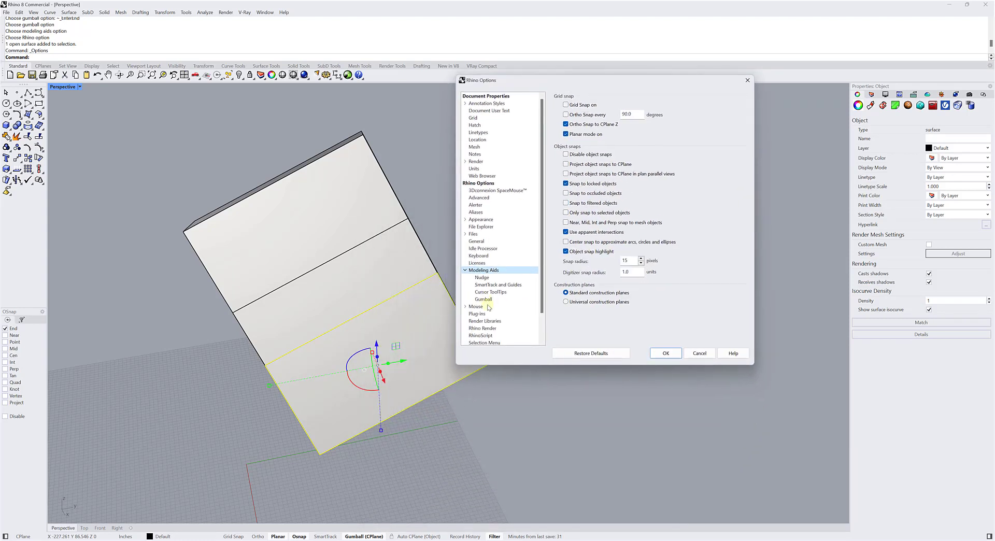
pyautogui.click(482, 300)
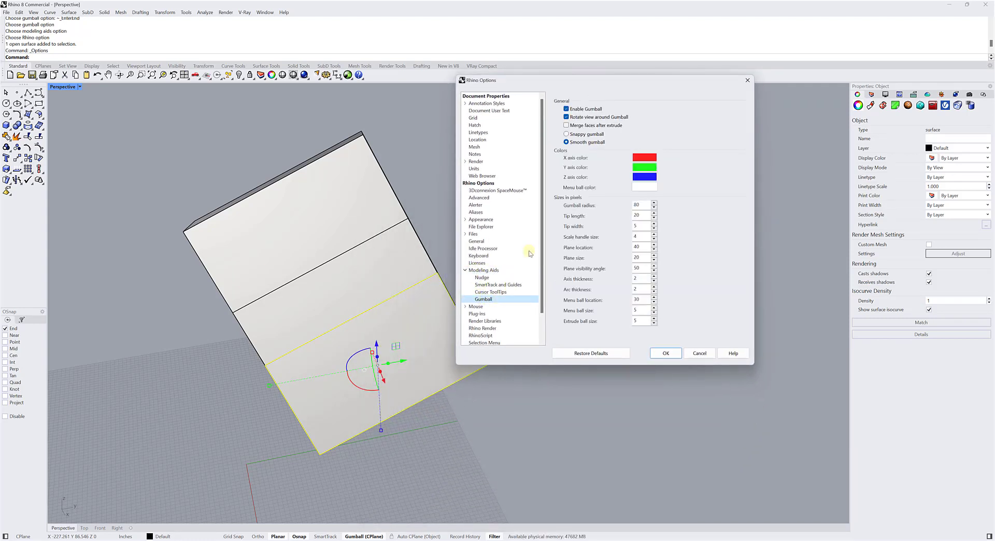
# Toggle Rotate view around Gumball off and back on, review the Gumball settings, cancel the options, and clear the selection.
pyautogui.click(566, 117)
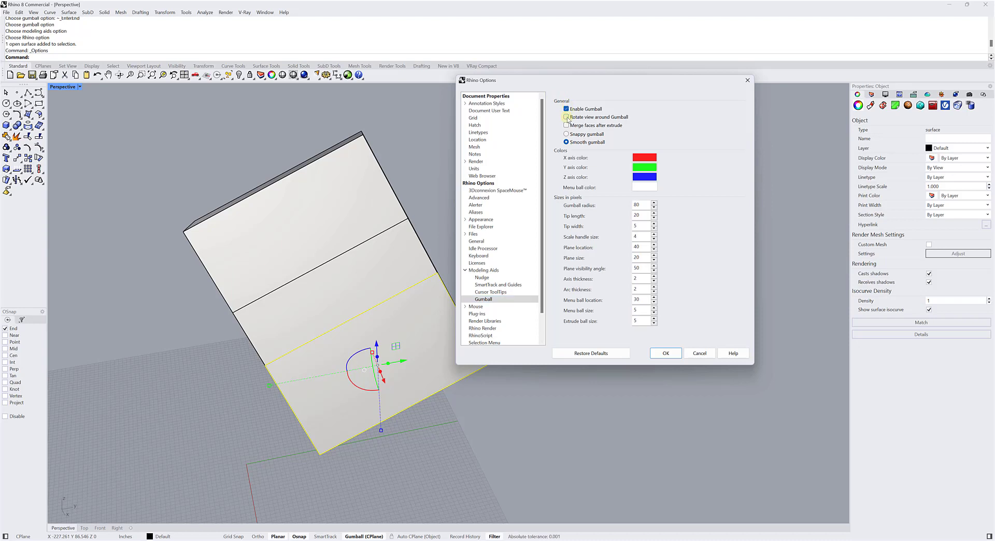
pyautogui.click(567, 117)
pyautogui.click(480, 271)
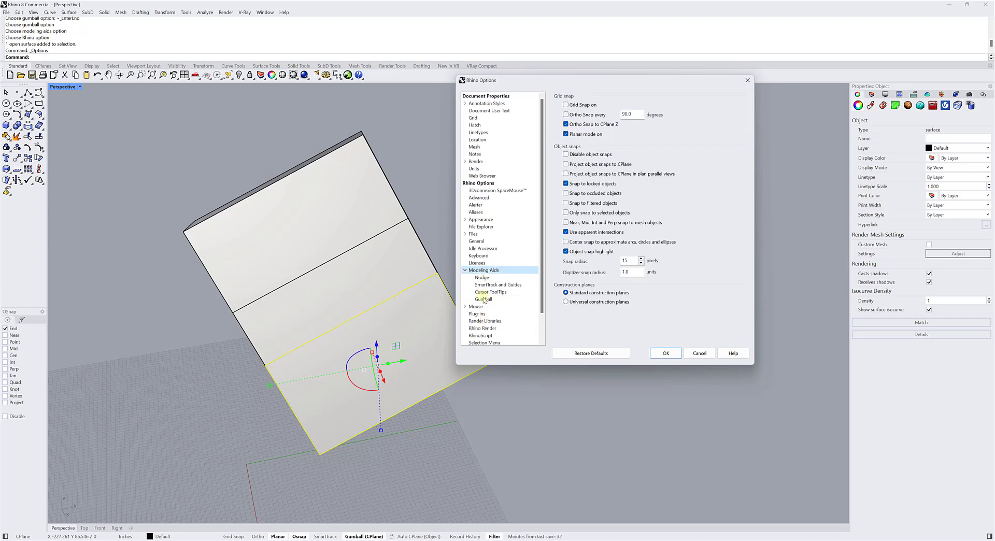
pyautogui.click(484, 299)
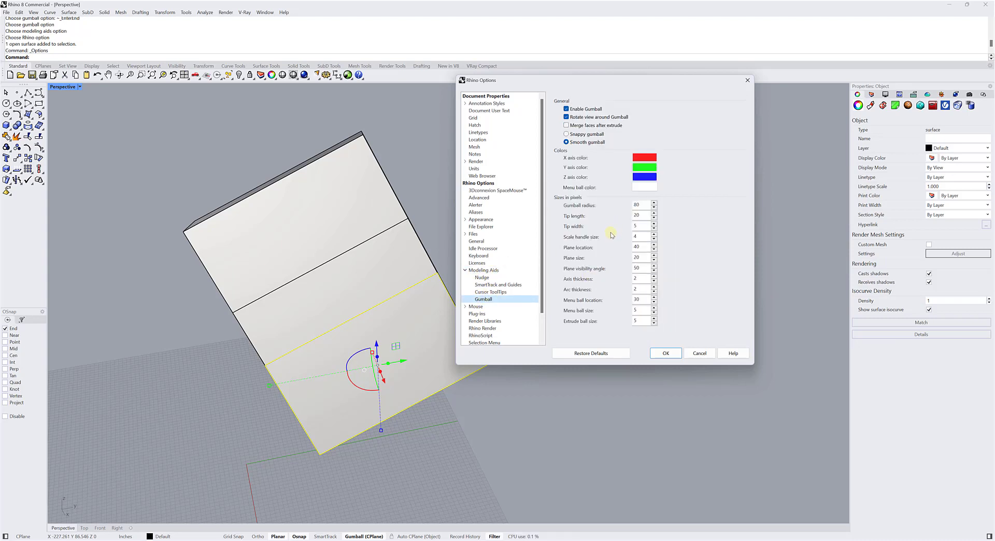
pyautogui.click(699, 354)
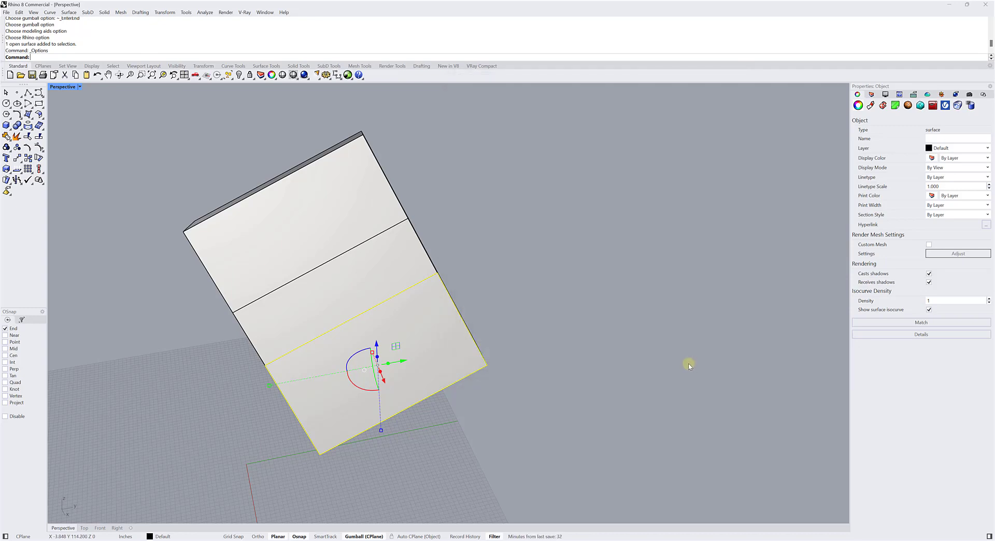
pyautogui.click(689, 361)
pyautogui.moveTo(551, 248); pyautogui.dragTo(522, 263, button='right')
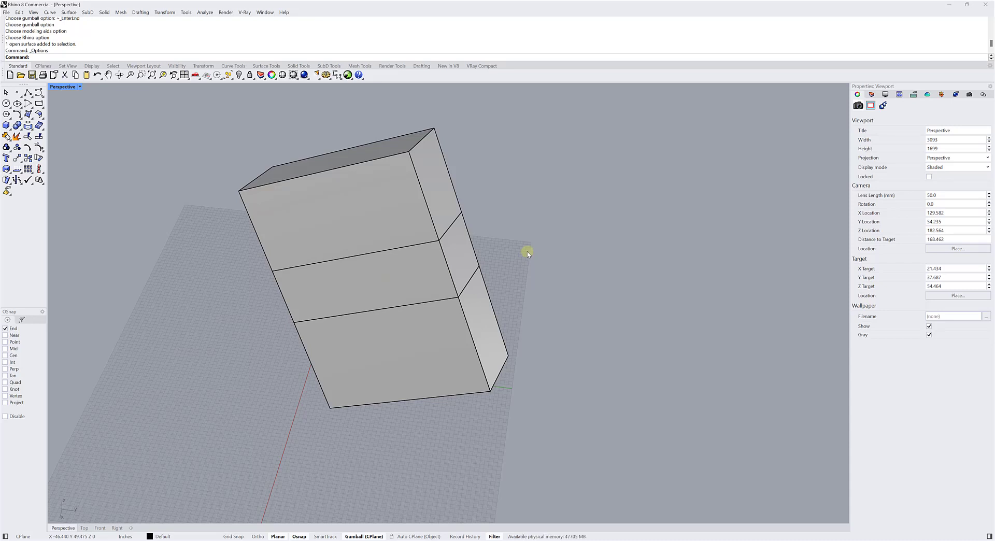
# Open Rhino's online help in the browser, search it for "gumball", and read through the Gumball command topic.
pyautogui.press('F1')
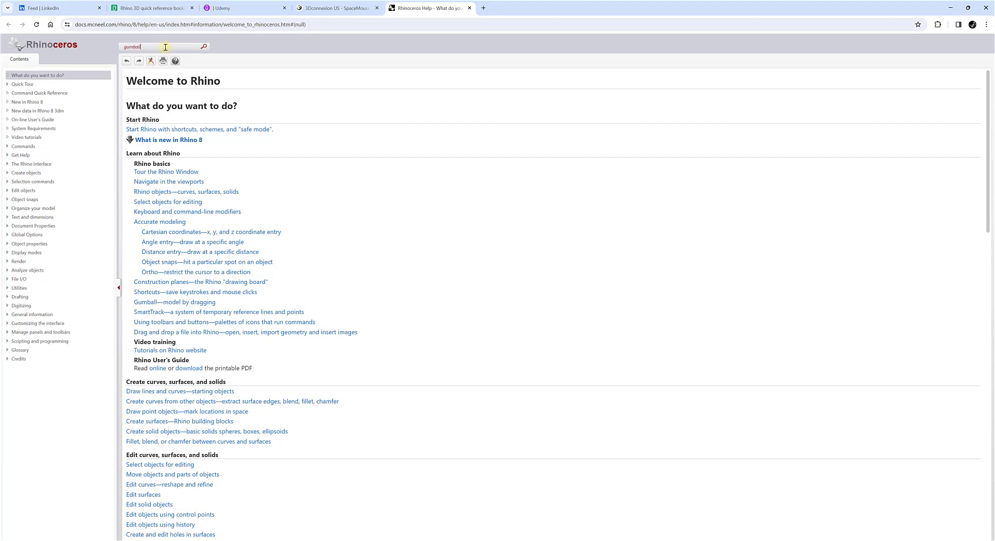
pyautogui.press('Return')
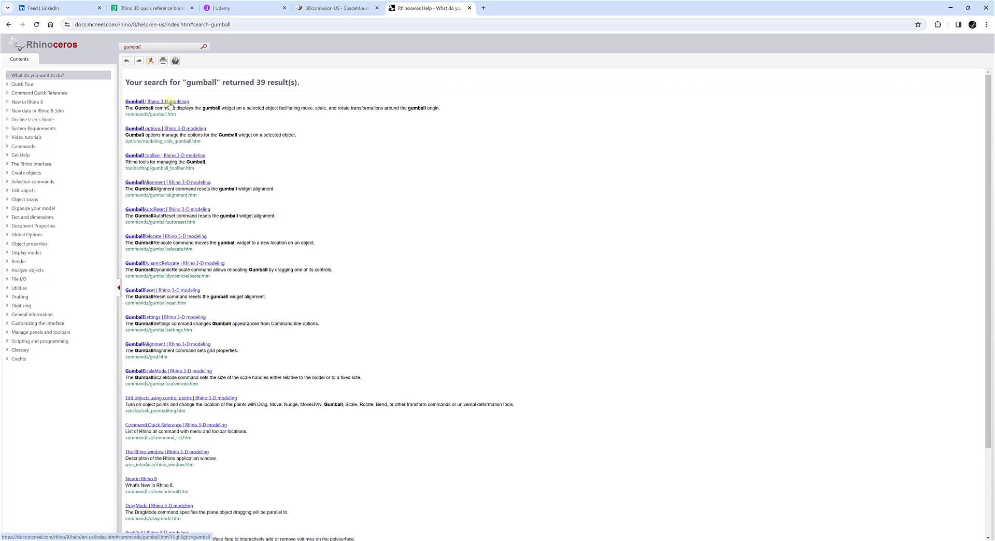
pyautogui.click(170, 103)
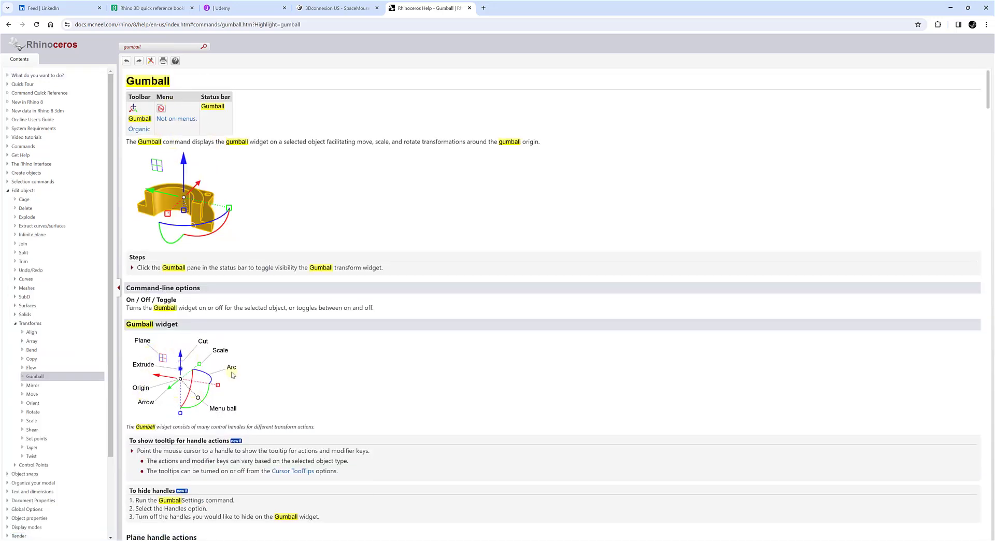
pyautogui.scroll(-15, 678, 216)
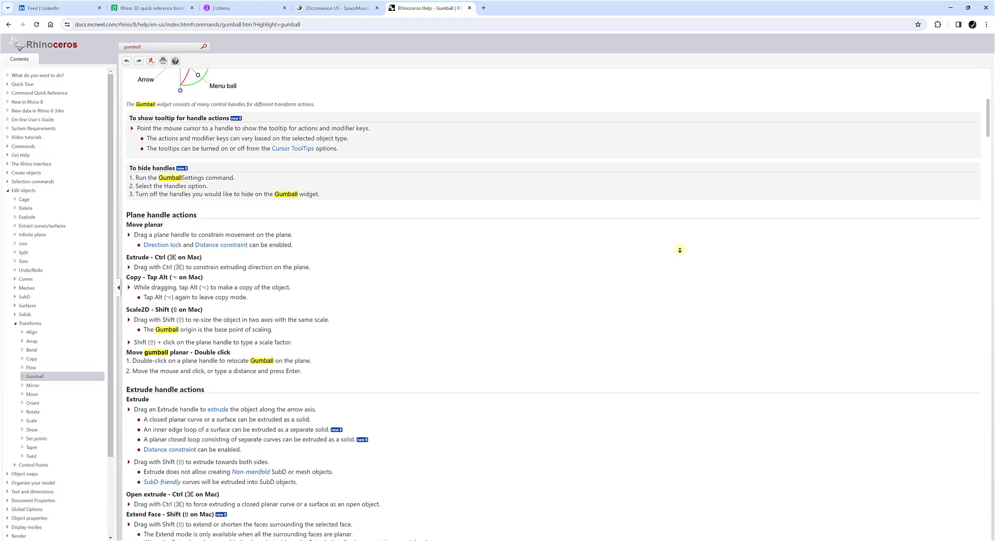
pyautogui.scroll(-10, 642, 240)
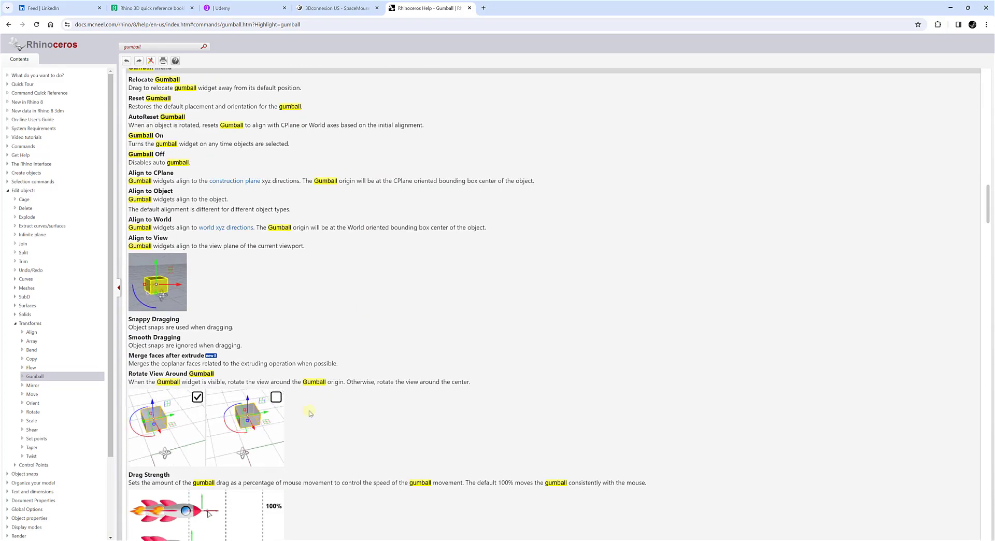
pyautogui.middleClick(509, 330)
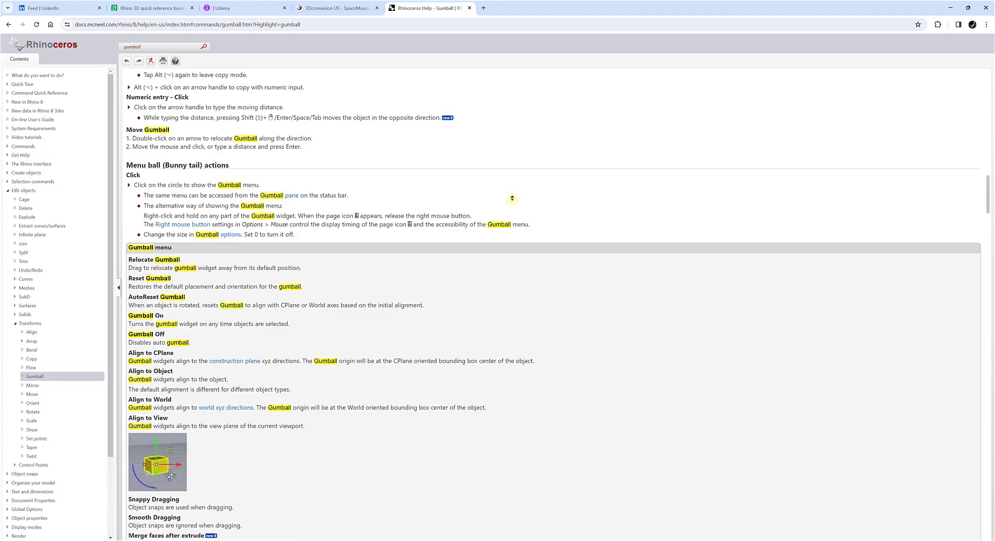
# Go back to the start of the Gumball help topic, switch to Rhino, and view the whole car from another angle.
pyautogui.middleClick(504, 187)
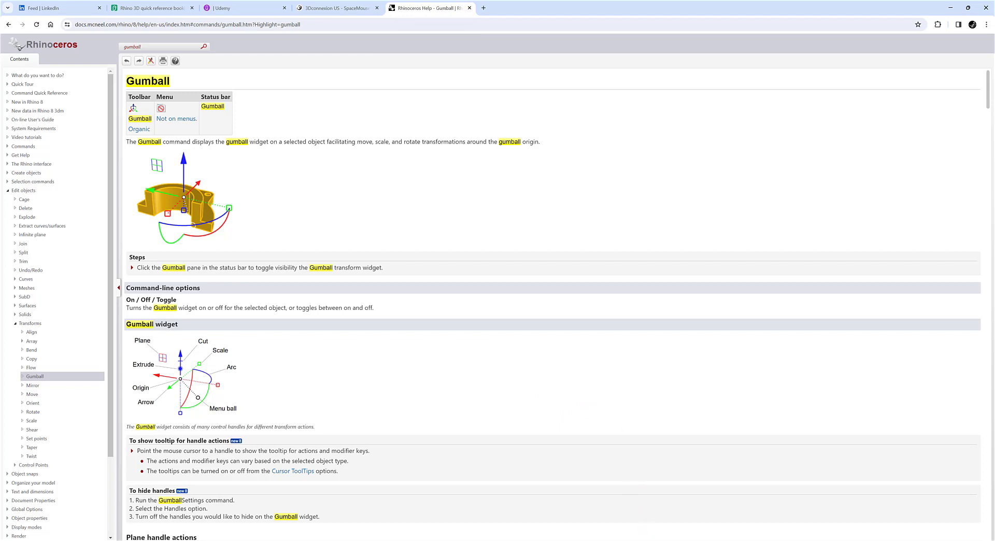
pyautogui.moveTo(660, 540)
pyautogui.click(669, 518)
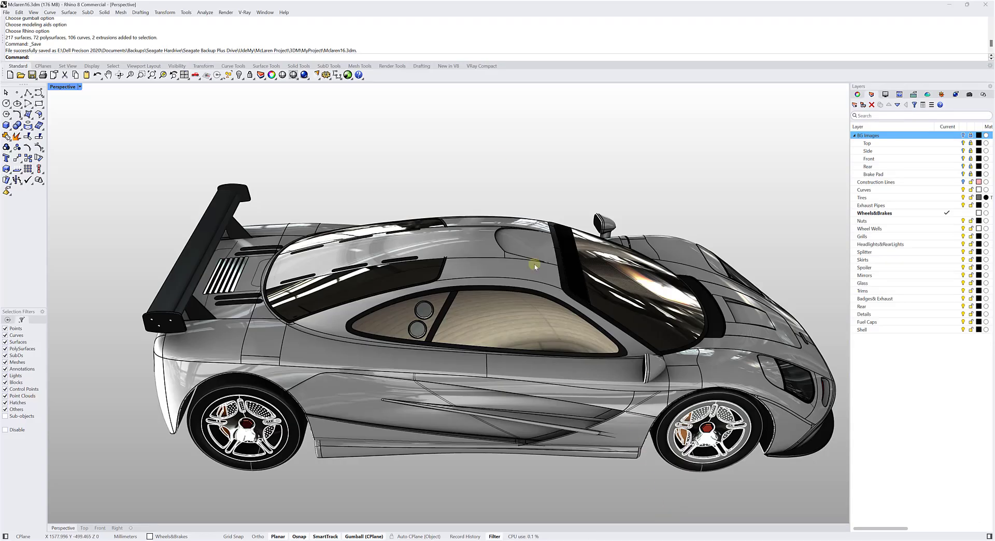
pyautogui.keyDown('shift'); pyautogui.moveTo(494, 159); pyautogui.dragTo(439, 172, button='right'); pyautogui.keyUp('shift')
pyautogui.scroll(-3, 437, 160)
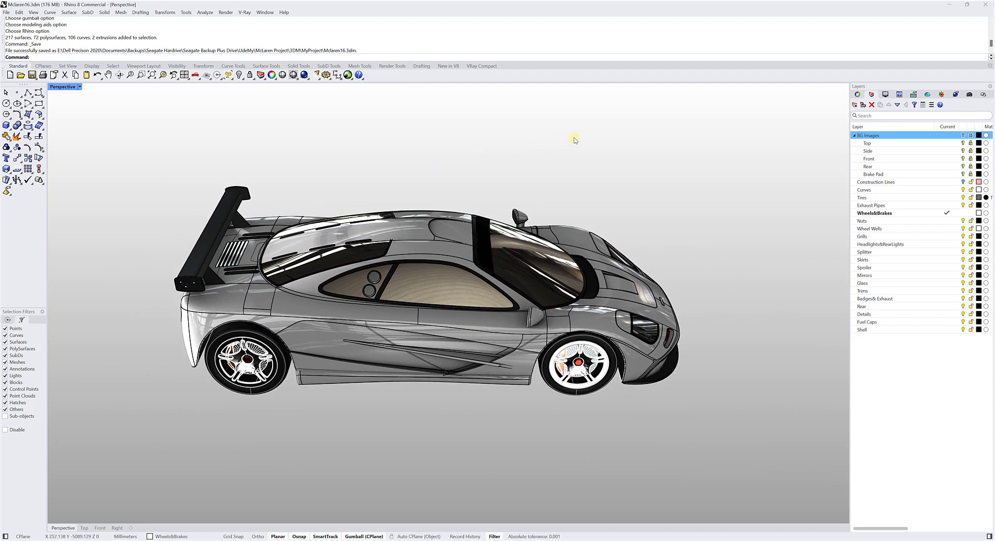
pyautogui.moveTo(574, 141); pyautogui.dragTo(574, 141, button='right')
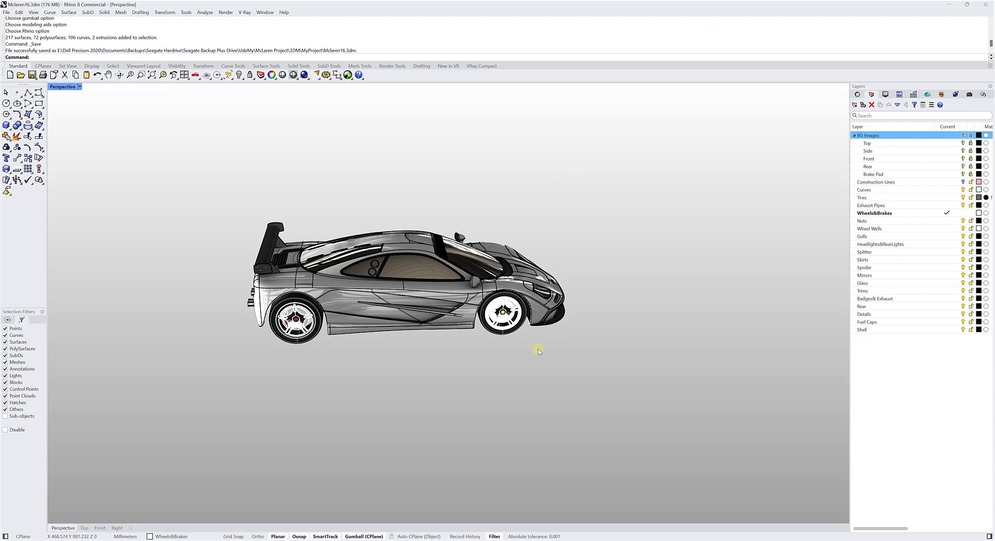
# Switch to the 3Dconnexion website in the browser, open its SpaceMouse shop listing, and look over the models and prices.
pyautogui.click(511, 537)
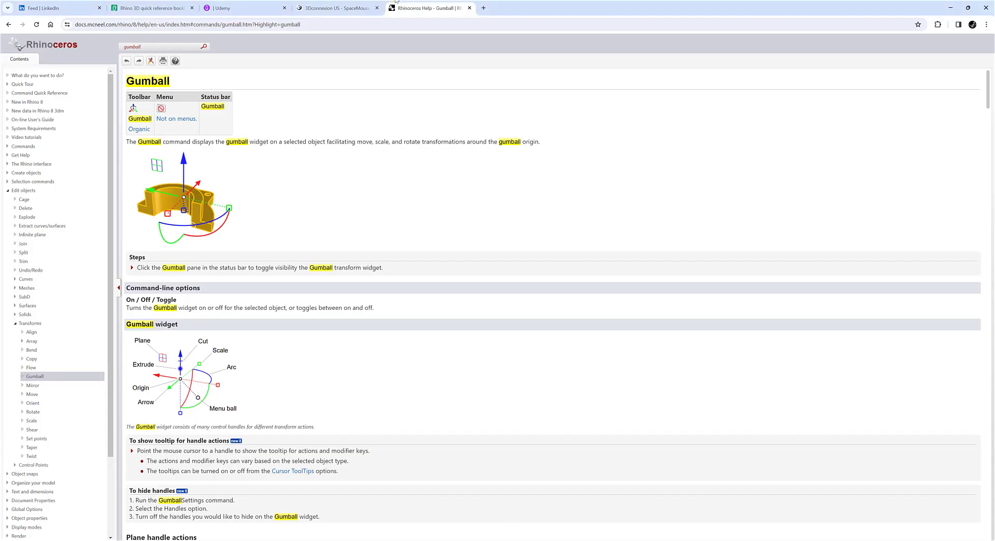
pyautogui.click(326, 6)
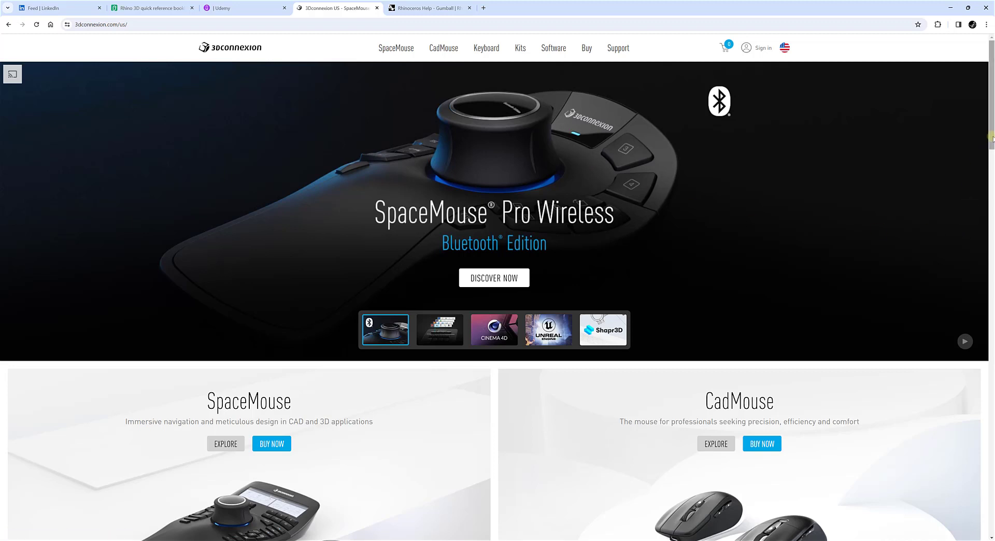
pyautogui.moveTo(994, 139); pyautogui.dragTo(993, 203)
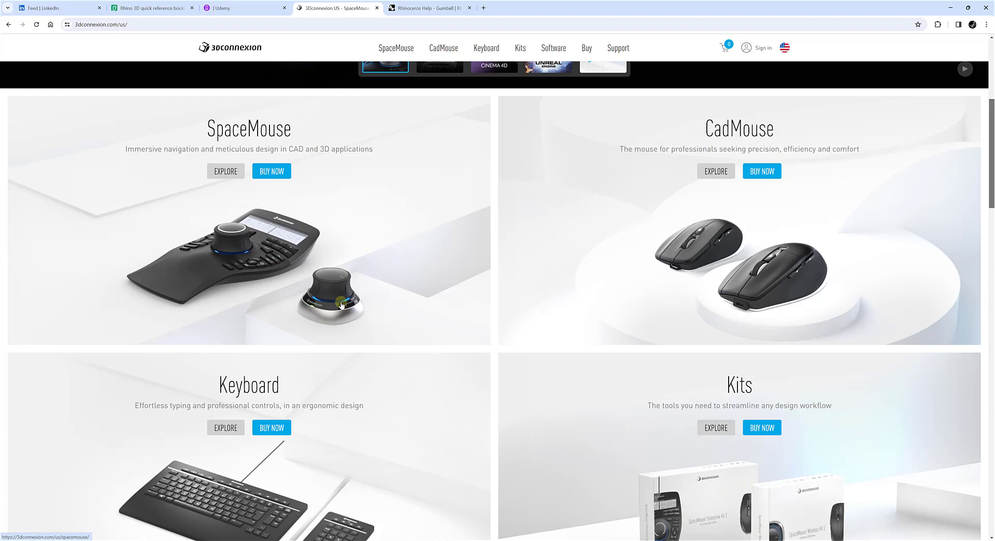
pyautogui.click(272, 176)
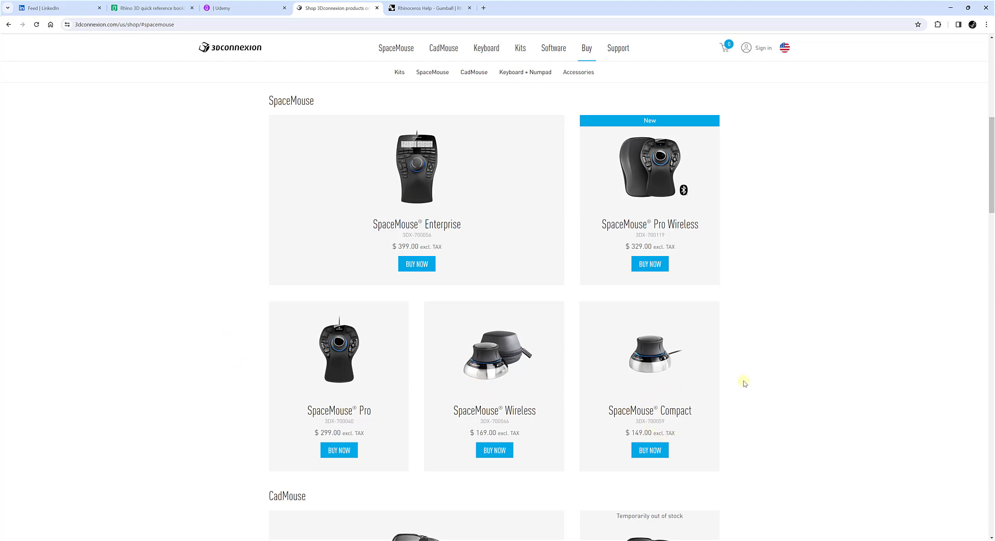
pyautogui.scroll(-3, 747, 430)
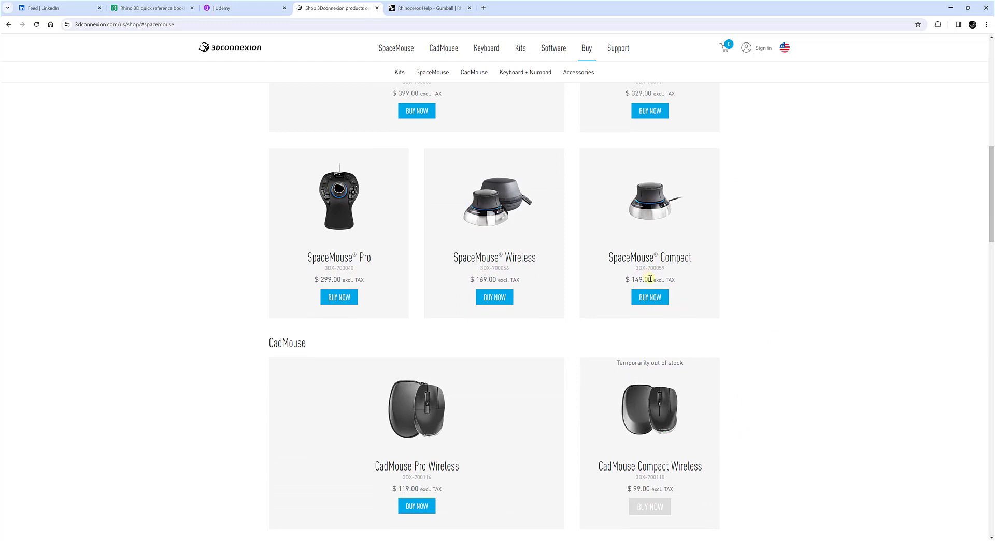
pyautogui.scroll(2, 787, 269)
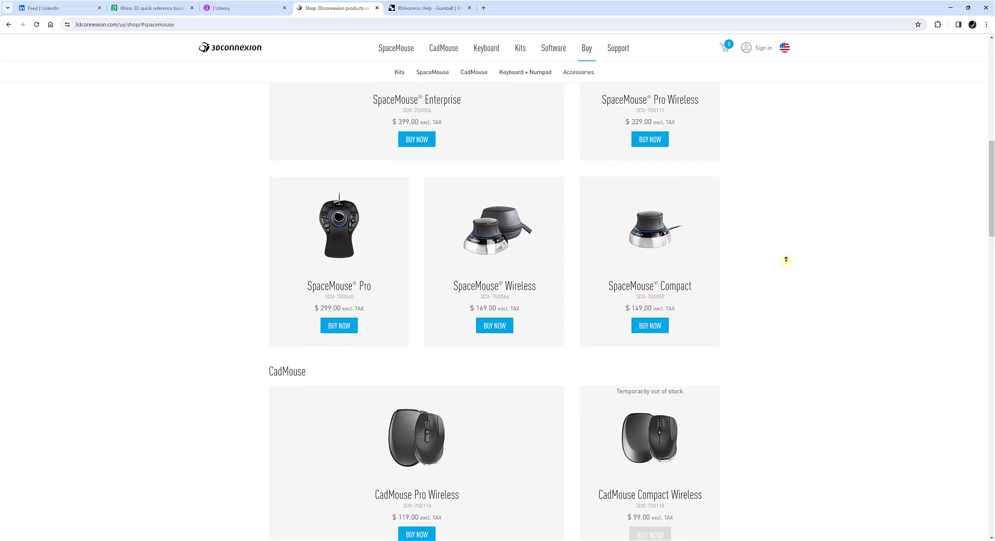
# Change the 3Dconnexion site's region to Canada (English) and open the SpaceMouse product line page.
pyautogui.click(786, 50)
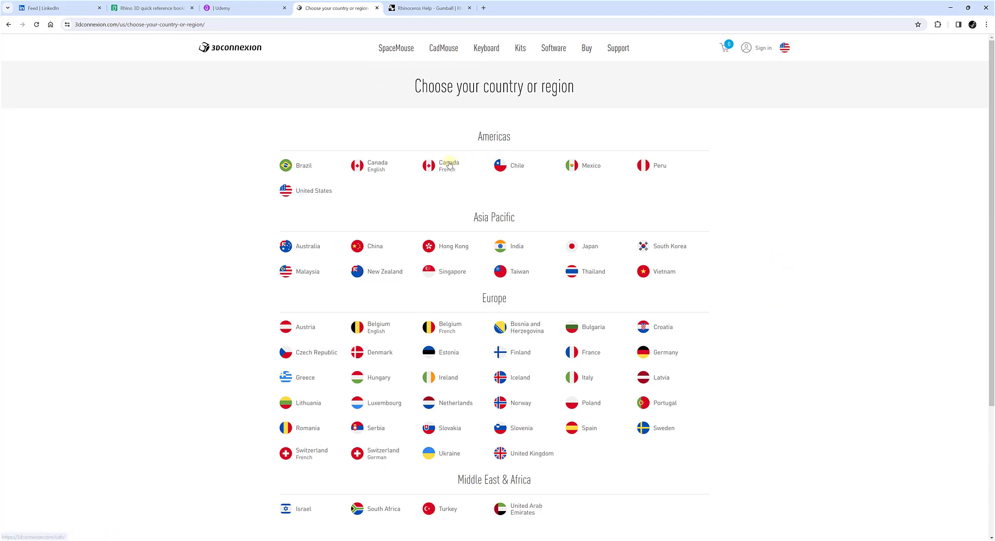
pyautogui.click(382, 166)
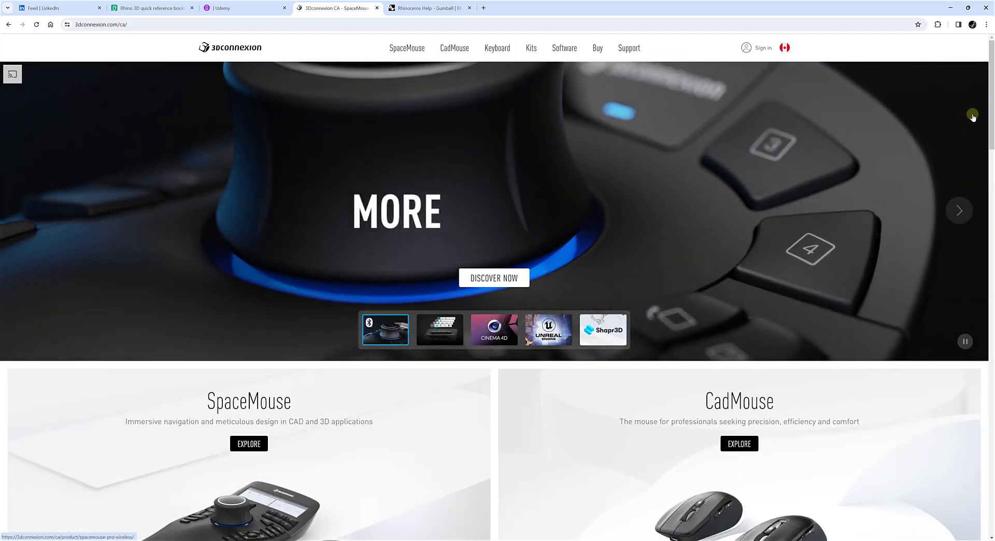
pyautogui.moveTo(992, 126); pyautogui.dragTo(987, 186)
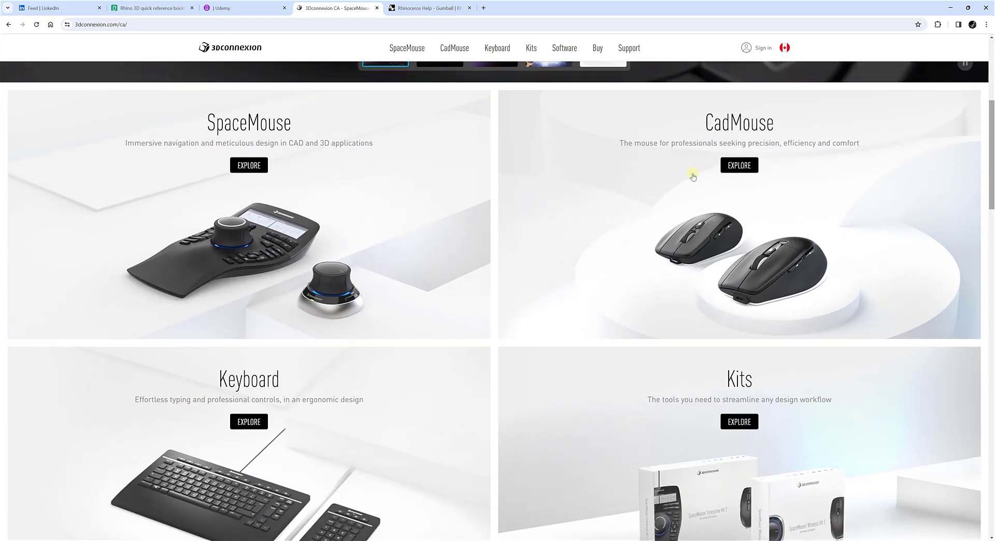
pyautogui.click(256, 167)
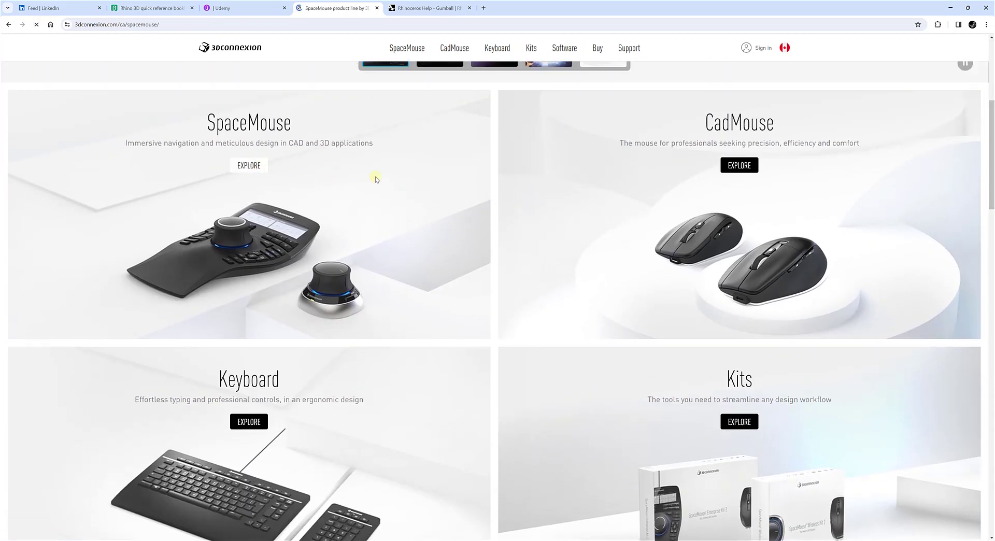
# Look through the SpaceMouse models, comparing the Enterprise, Pro Wireless, Pro, Wireless and Compact versions.
pyautogui.scroll(-8, 131, 274)
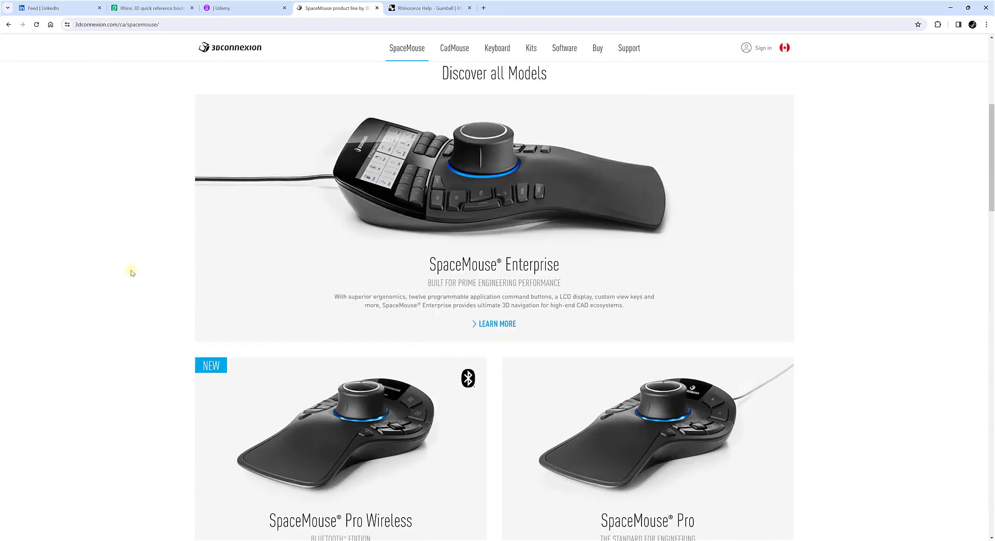
pyautogui.scroll(-2, 109, 263)
pyautogui.middleClick(110, 264)
pyautogui.scroll(-5, 110, 263)
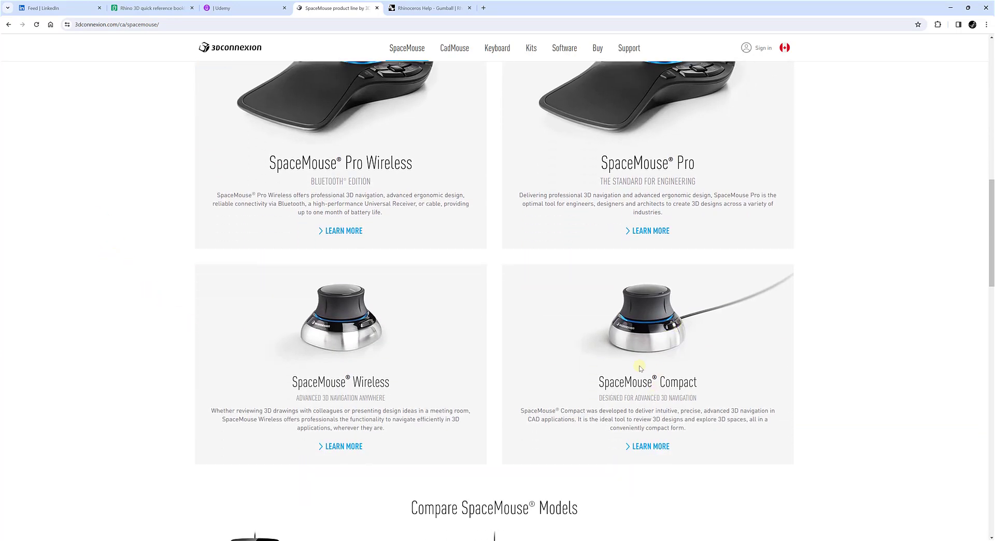
pyautogui.scroll(5, 894, 311)
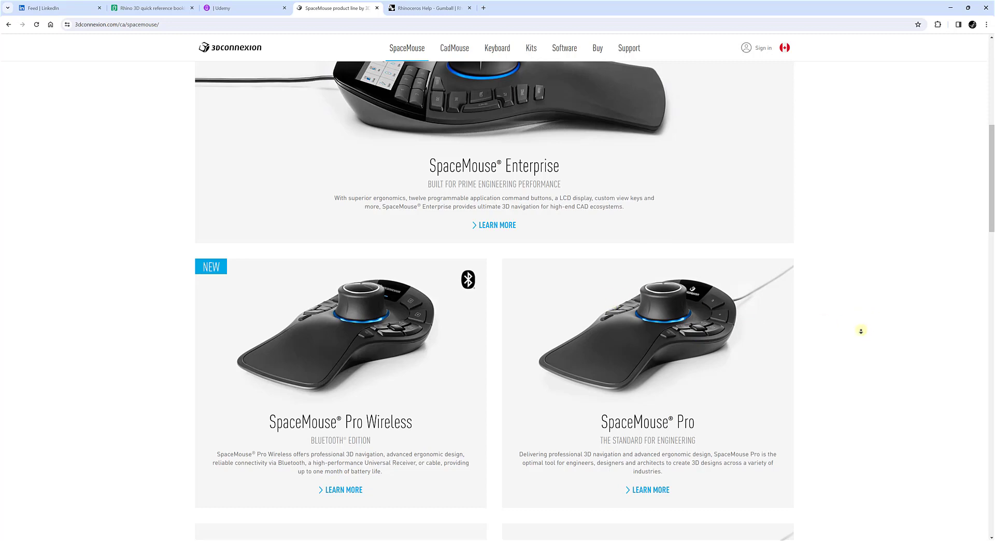
pyautogui.scroll(-1, 869, 326)
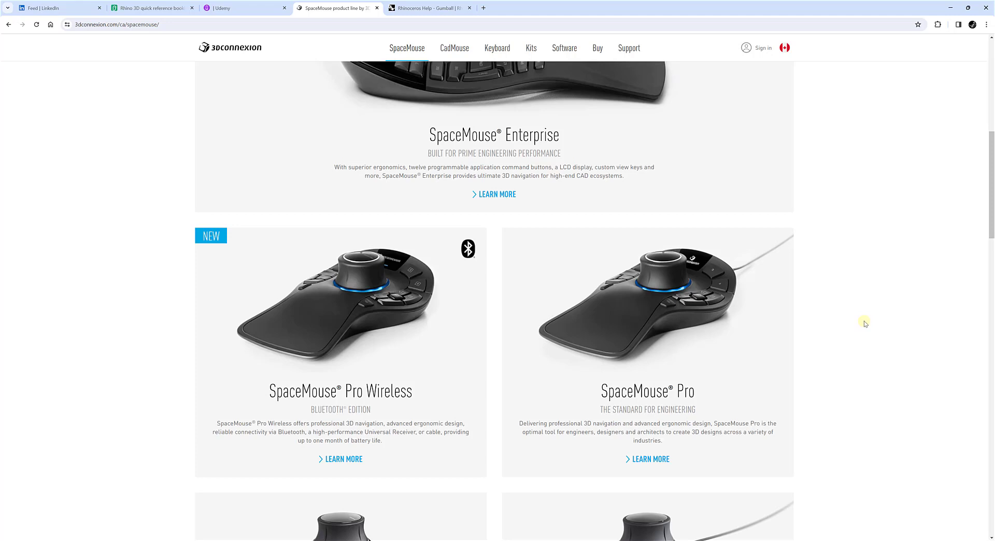
pyautogui.scroll(-3, 865, 323)
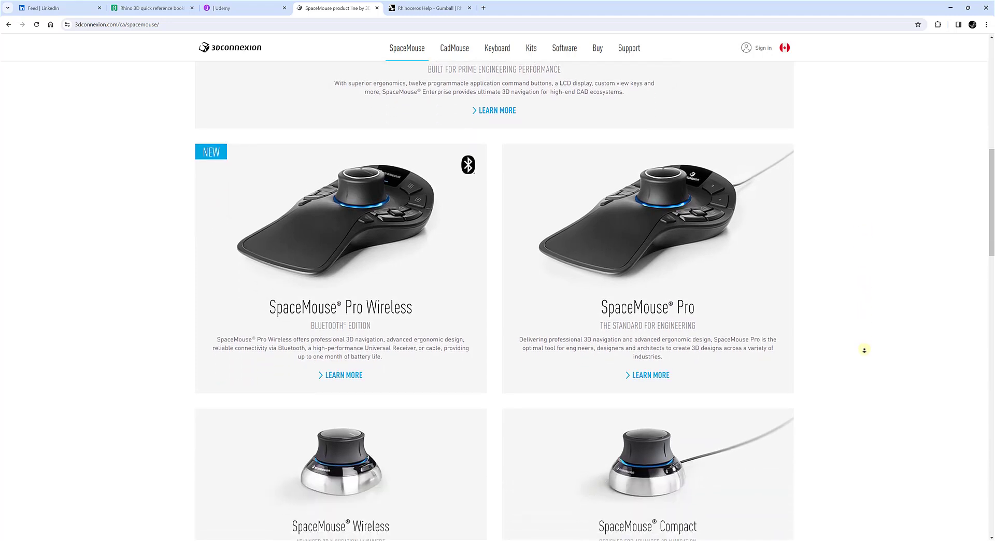
pyautogui.scroll(-1, 866, 343)
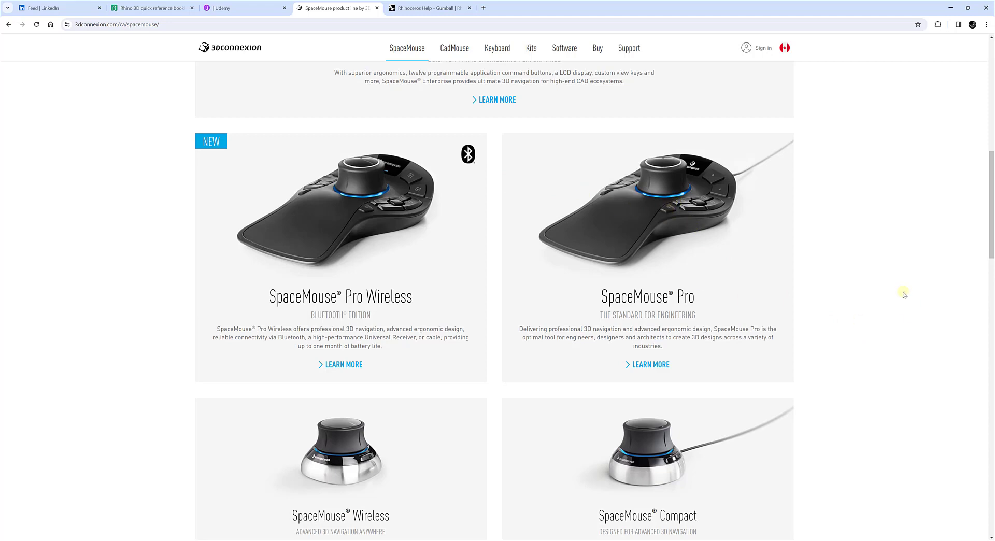
pyautogui.scroll(-3, 892, 301)
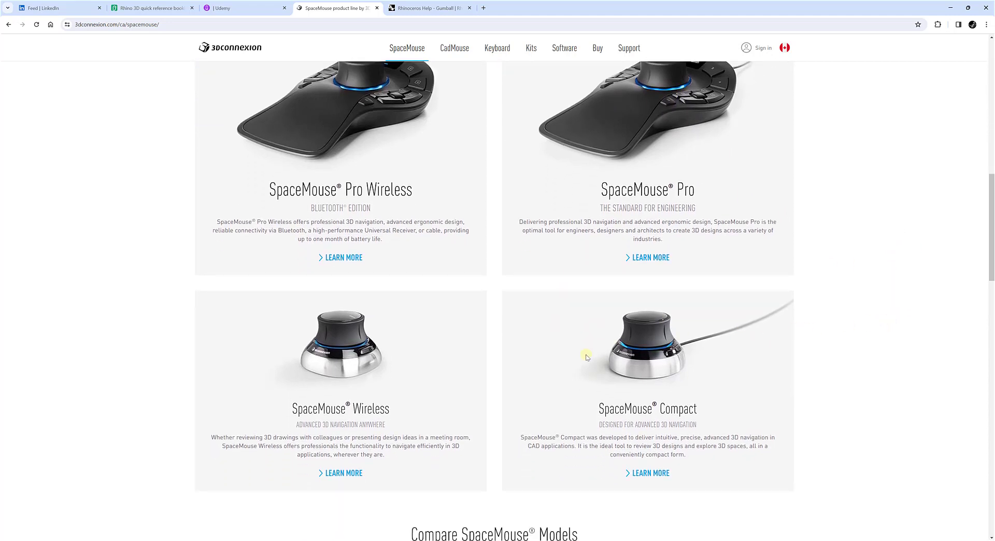
pyautogui.scroll(7, 869, 361)
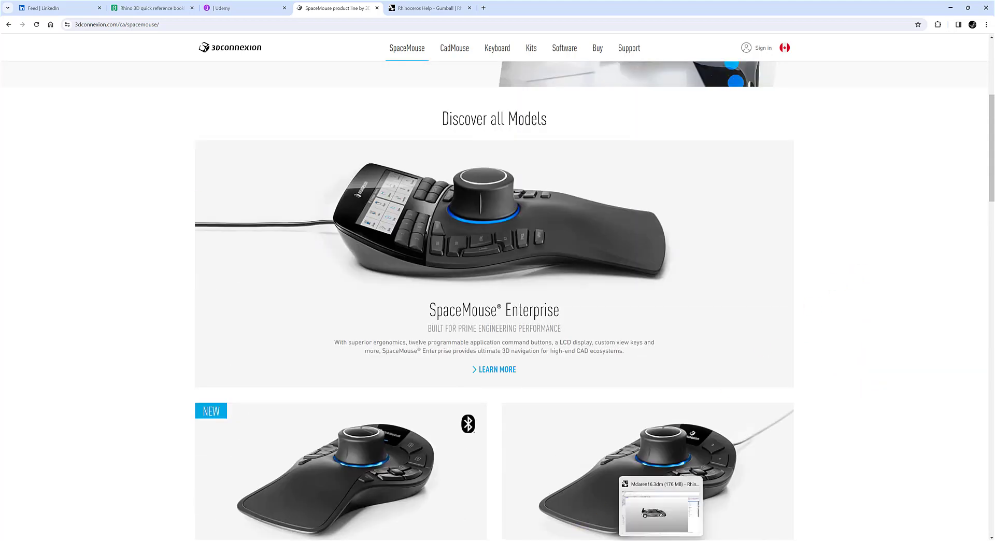
# Switch back to Rhino and examine the lower corner of the car's side intake up close, returning to the whole car.
pyautogui.click(661, 540)
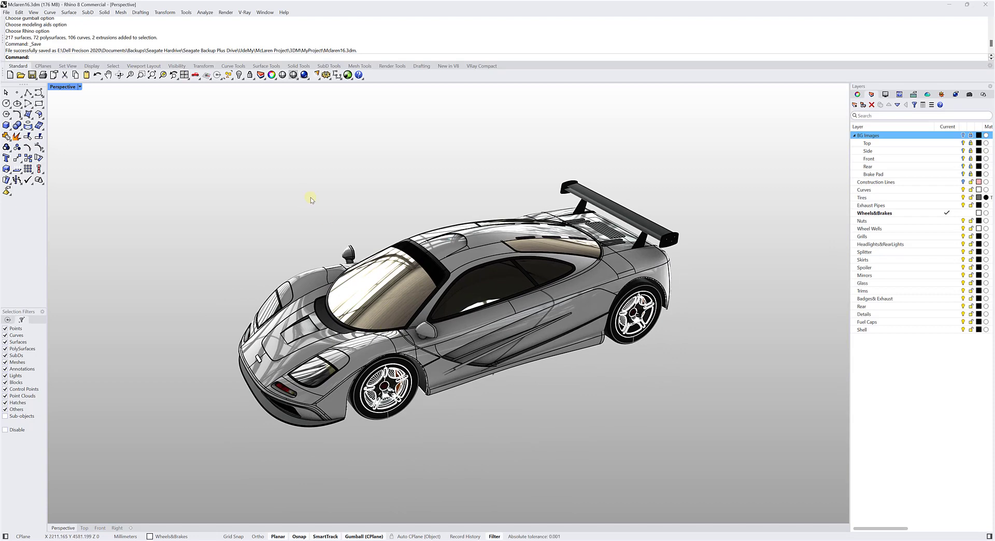
pyautogui.scroll(8, 402, 303)
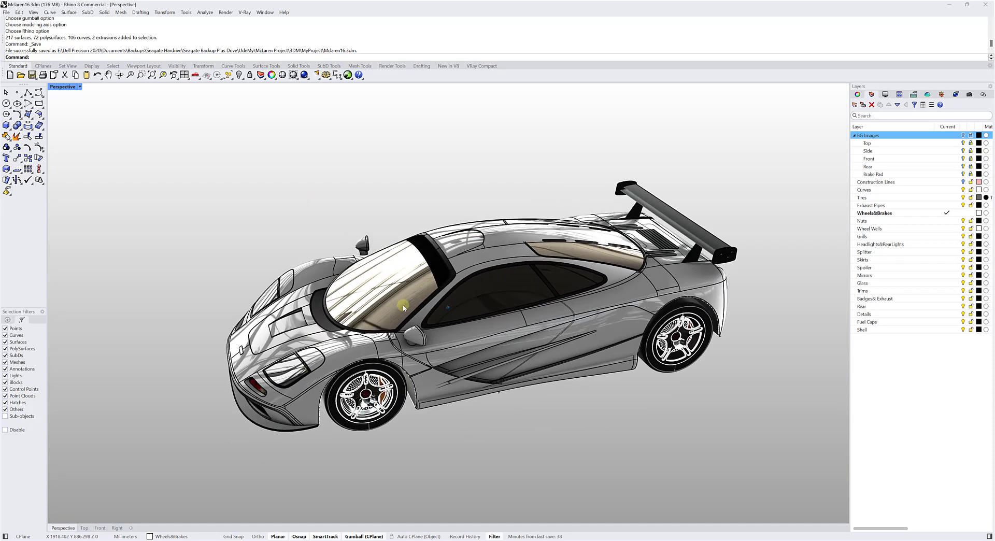
pyautogui.scroll(-8, 403, 304)
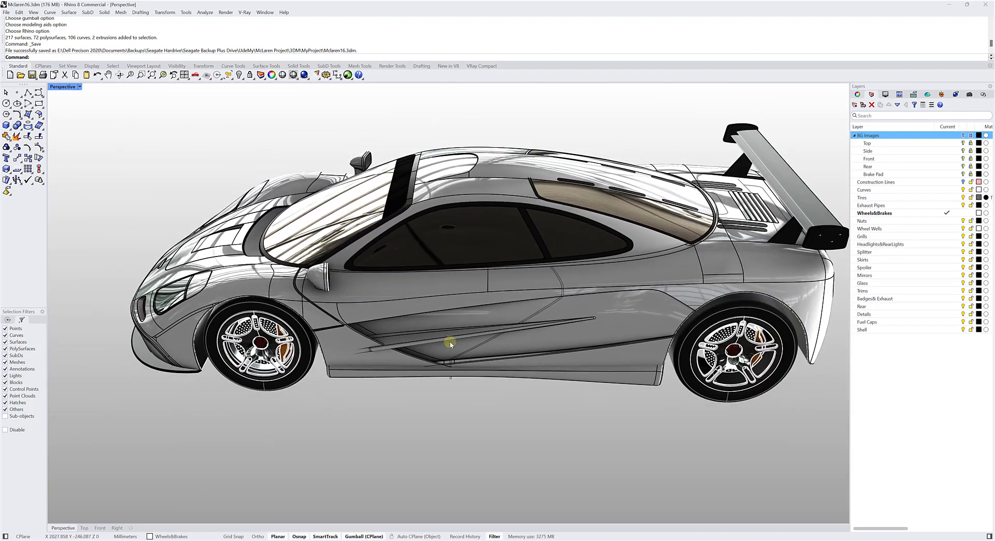
pyautogui.moveTo(460, 382)
pyautogui.mouseDown(button='right')
pyautogui.moveTo(486, 387)
pyautogui.moveTo(444, 375)
pyautogui.mouseUp(button='right')
pyautogui.scroll(10, 445, 374)
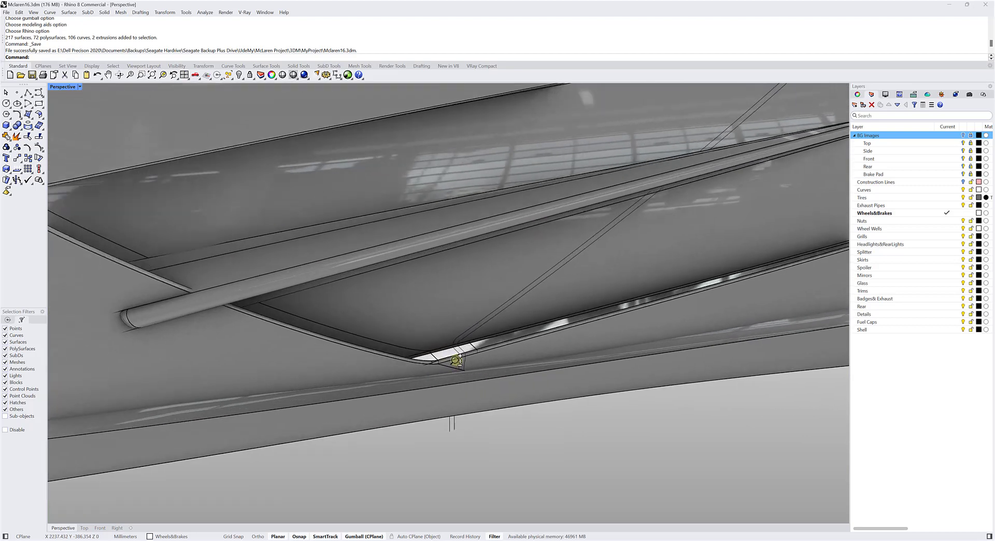
pyautogui.scroll(3, 459, 338)
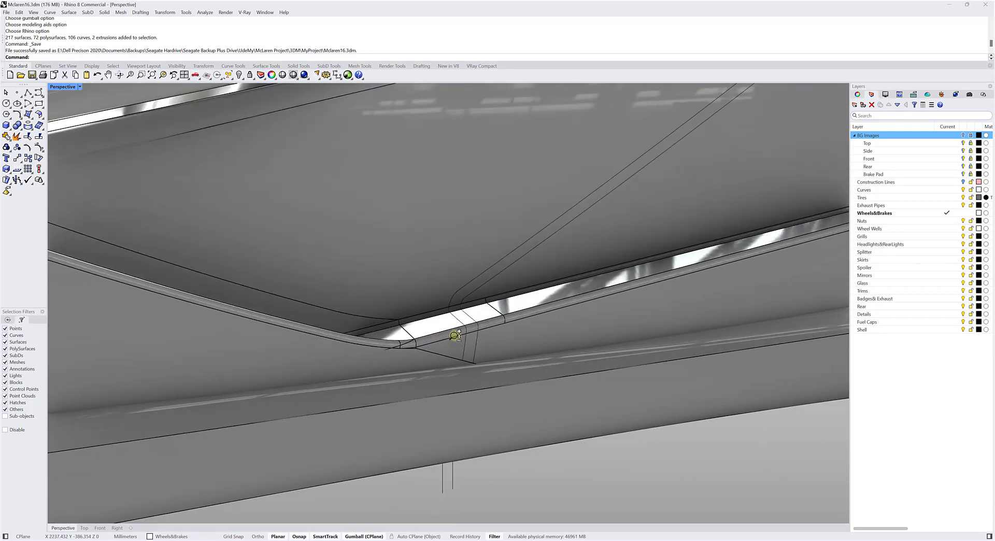
pyautogui.scroll(3, 460, 330)
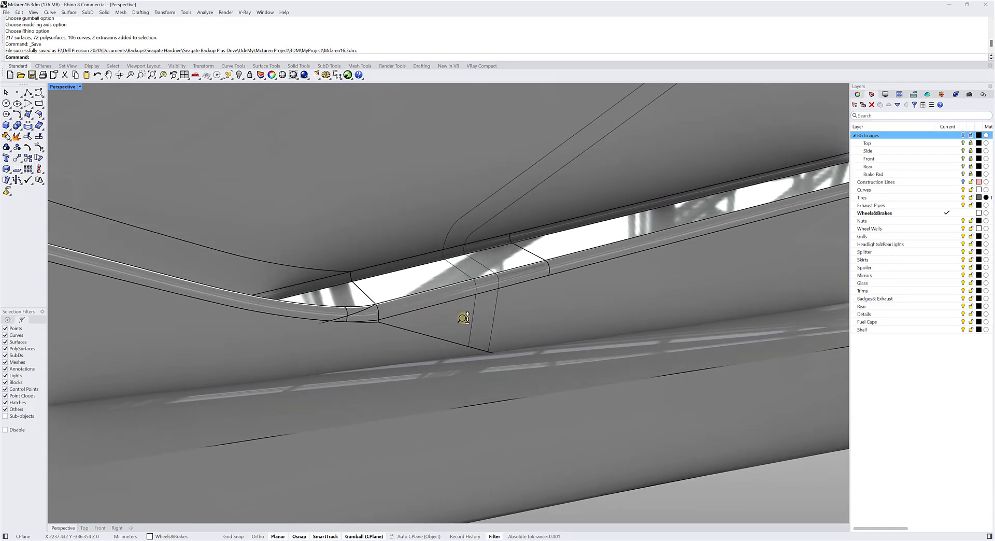
pyautogui.scroll(-6, 461, 337)
pyautogui.scroll(-5, 458, 384)
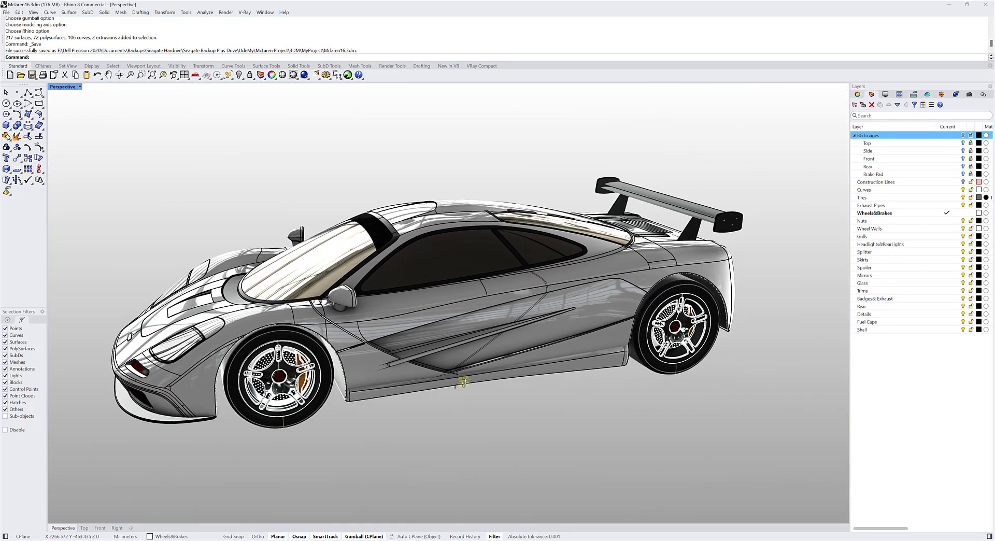
# Select all objects to check where the Gumball sits on the car, and clear the selection.
pyautogui.scroll(2, 456, 387)
pyautogui.hotkey('ctrl', 'a')
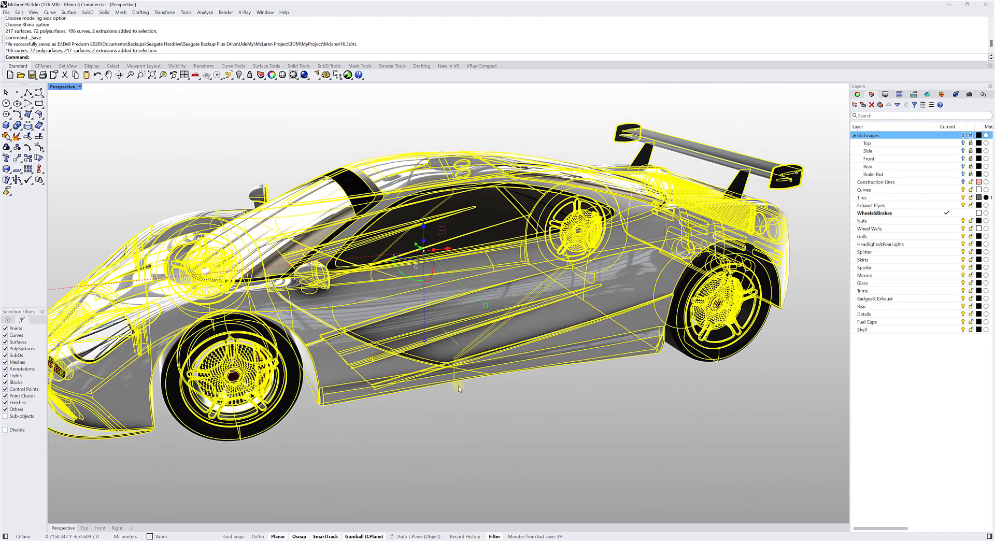
pyautogui.press('Escape')
# Place a point object at the lower corner of the car's side intake, snapped to the seam's End point.
pyautogui.scroll(10, 436, 352)
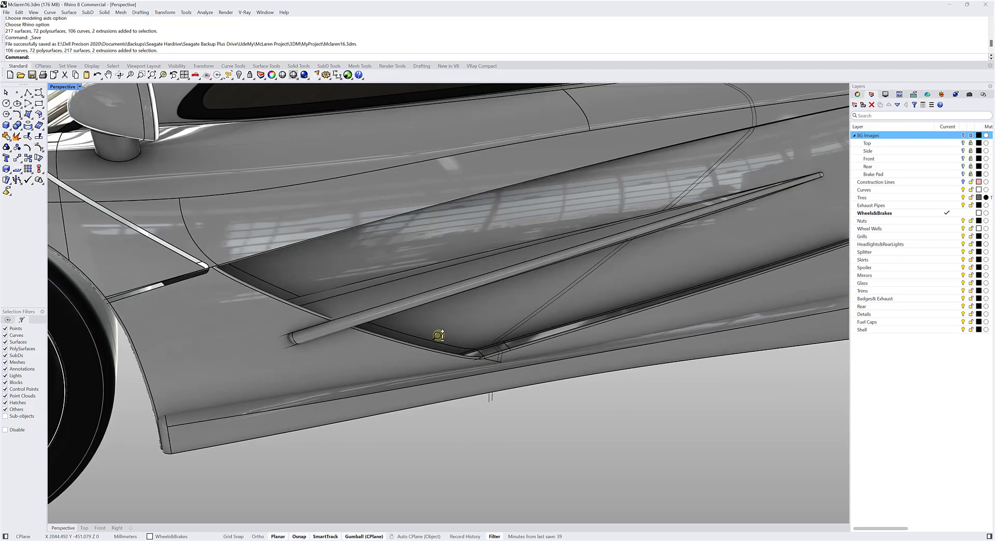
pyautogui.scroll(2, 447, 330)
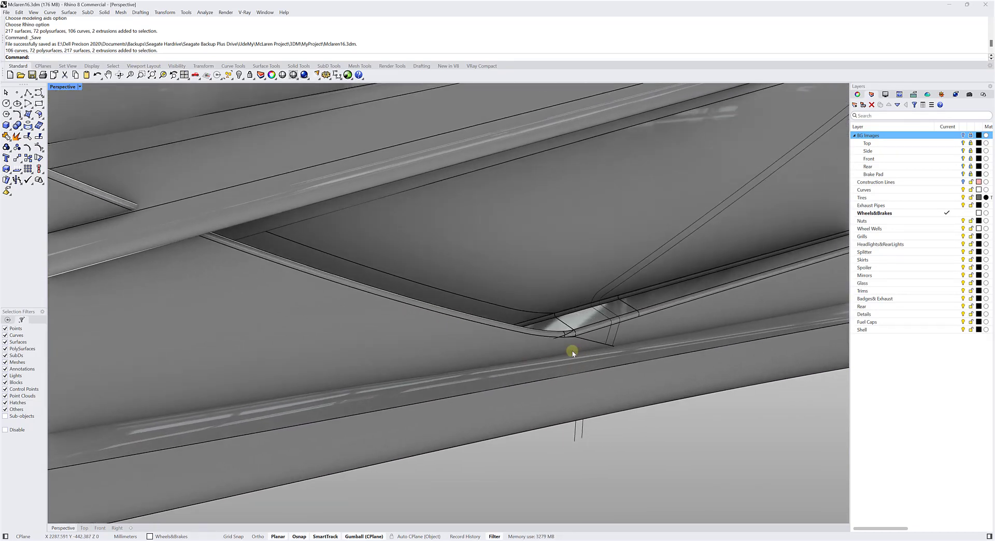
pyautogui.scroll(2, 573, 347)
pyautogui.scroll(3, 573, 347)
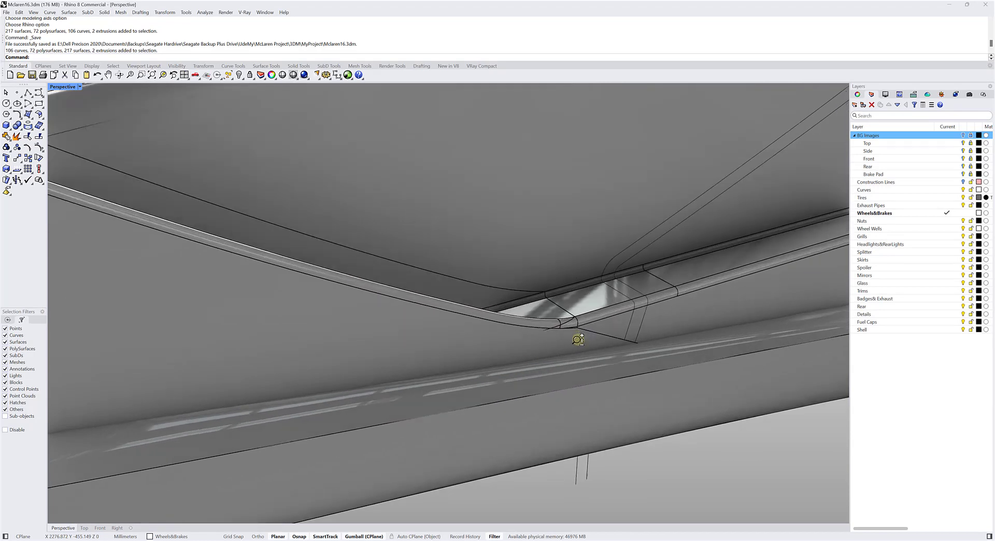
pyautogui.moveTo(599, 350)
pyautogui.mouseDown(button='right')
pyautogui.moveTo(520, 350)
pyautogui.moveTo(575, 355)
pyautogui.moveTo(562, 358)
pyautogui.mouseUp(button='right')
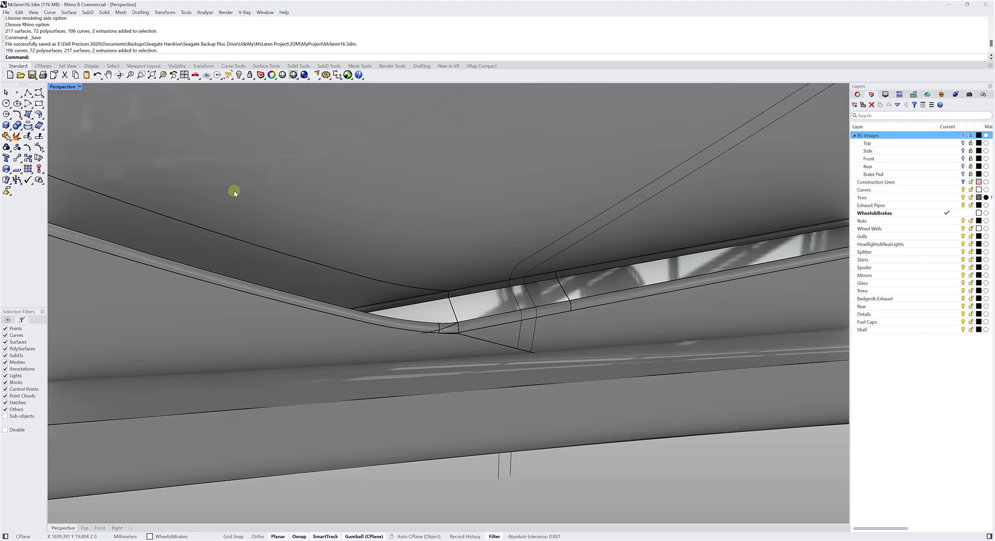
pyautogui.click(18, 93)
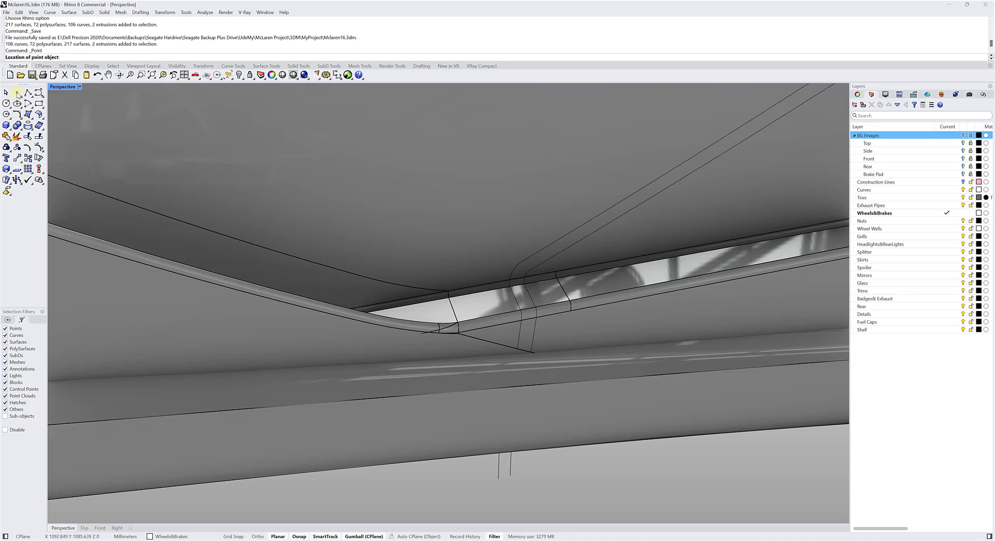
pyautogui.click(7, 320)
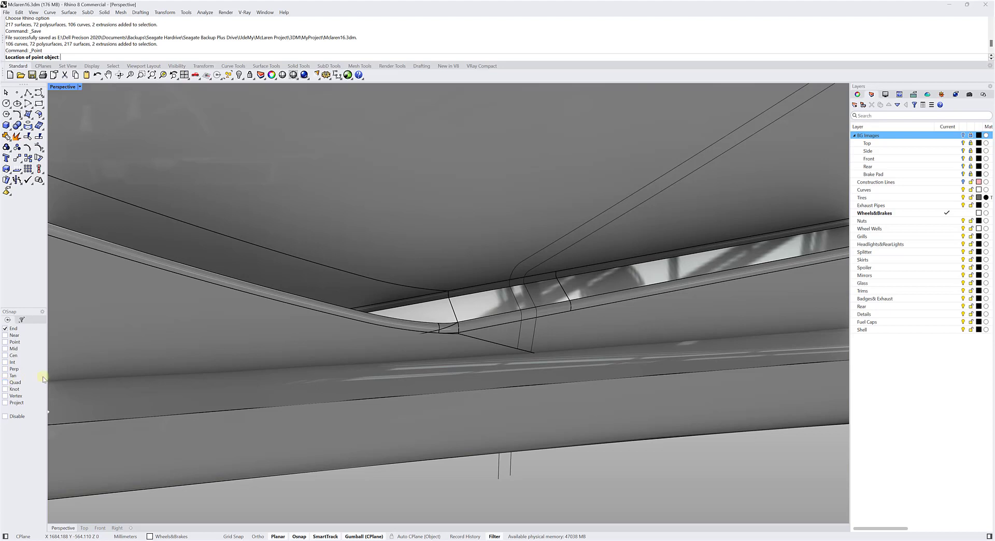
pyautogui.click(457, 321)
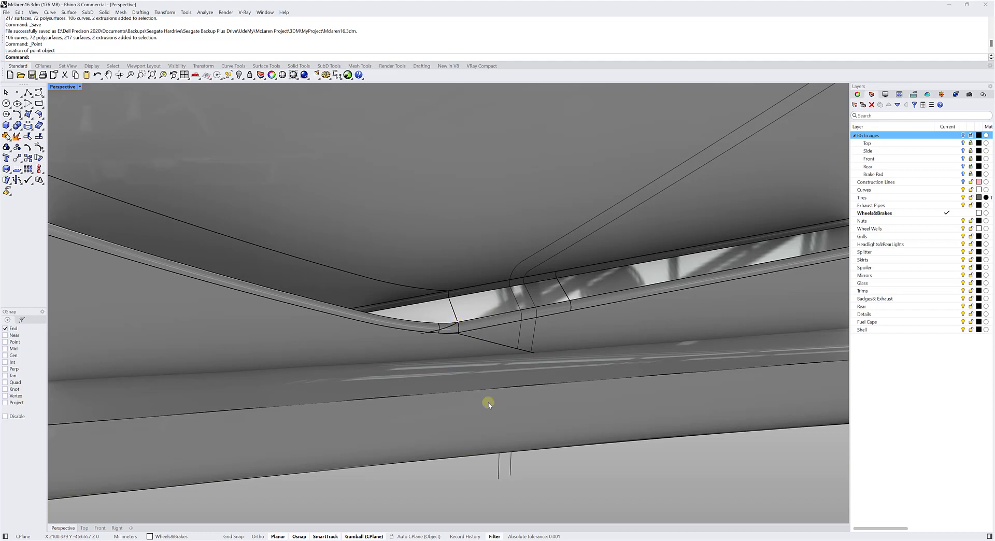
# Select the point at the intake corner, zoom to it and rotate the view around it.
pyautogui.click(458, 323)
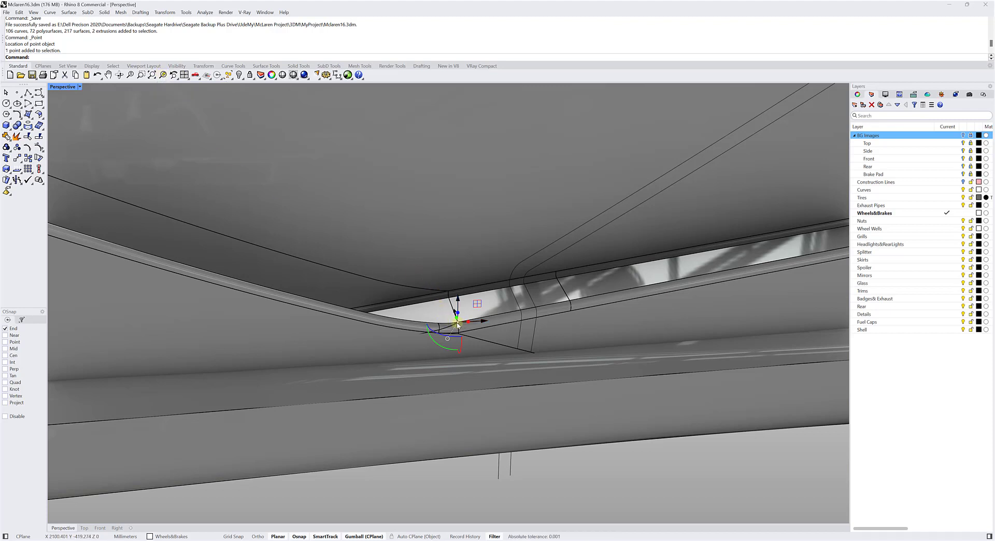
pyautogui.click(163, 76)
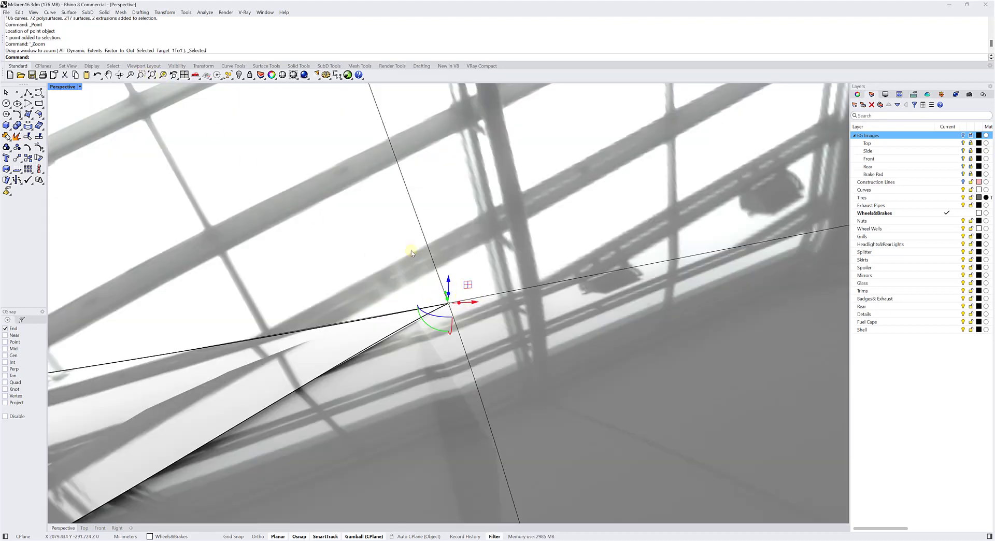
pyautogui.keyDown('ctrl'); pyautogui.moveTo(411, 253); pyautogui.dragTo(544, 411, button='right'); pyautogui.keyUp('ctrl')
pyautogui.click(414, 264)
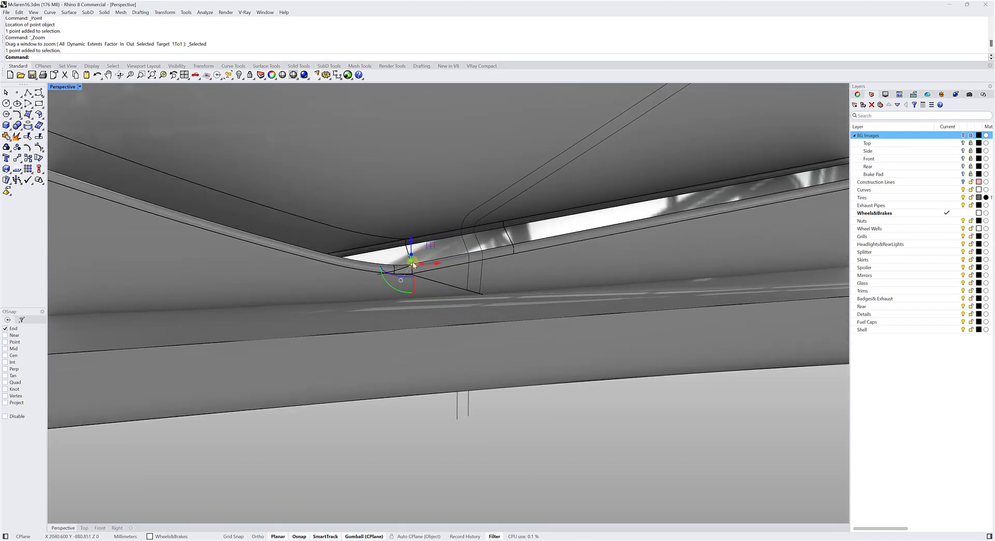
# Delete the corner point and place a new one at the seam endpoint farther back along the intake's lower edge.
pyautogui.press('Delete')
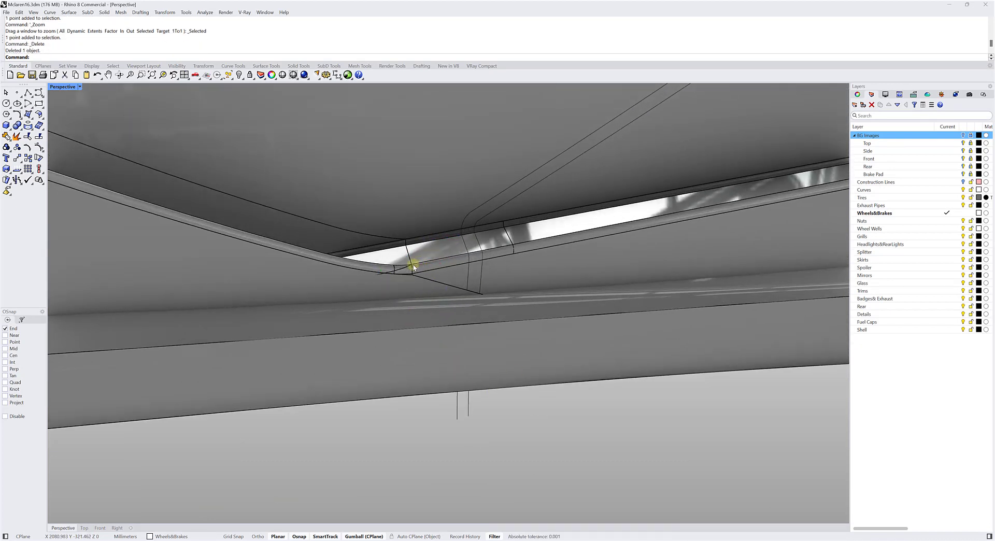
pyautogui.click(17, 92)
pyautogui.click(512, 242)
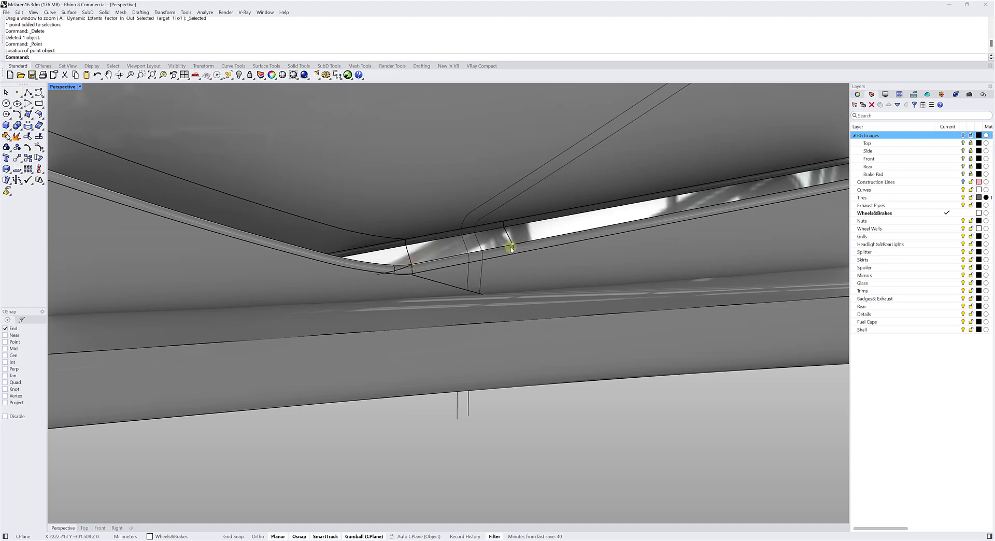
# Select the new point instead of the overlapping group, zoom to it and rotate the view around it.
pyautogui.click(513, 246)
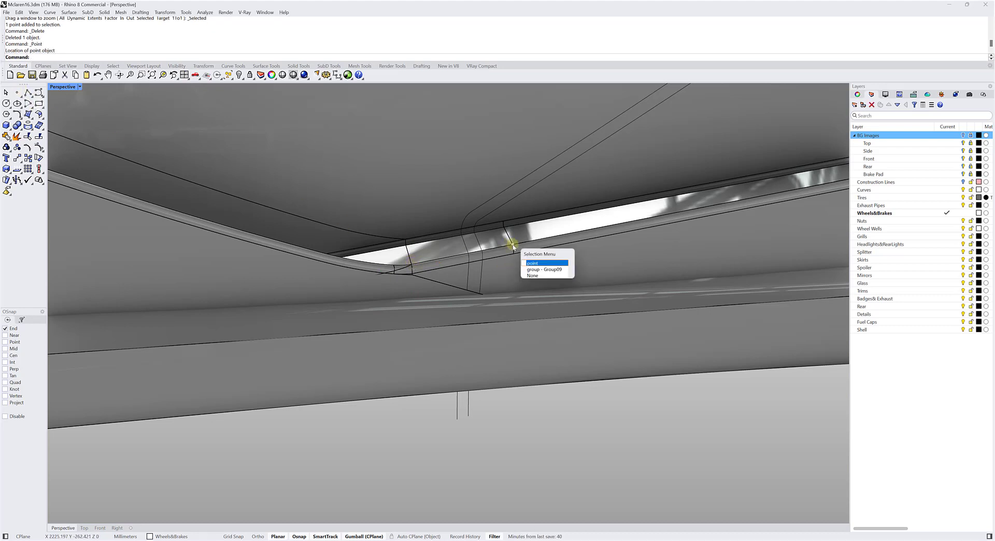
pyautogui.click(534, 263)
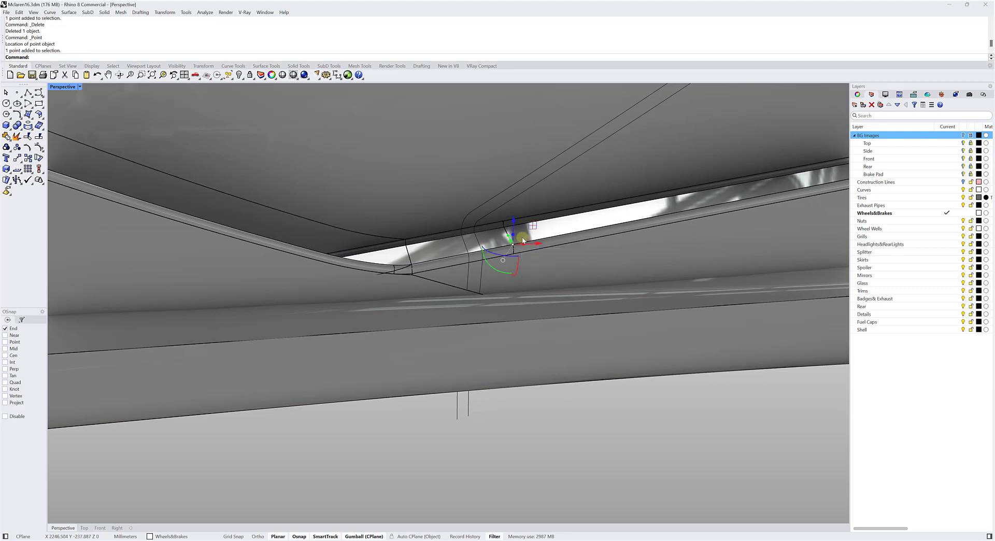
pyautogui.click(162, 76)
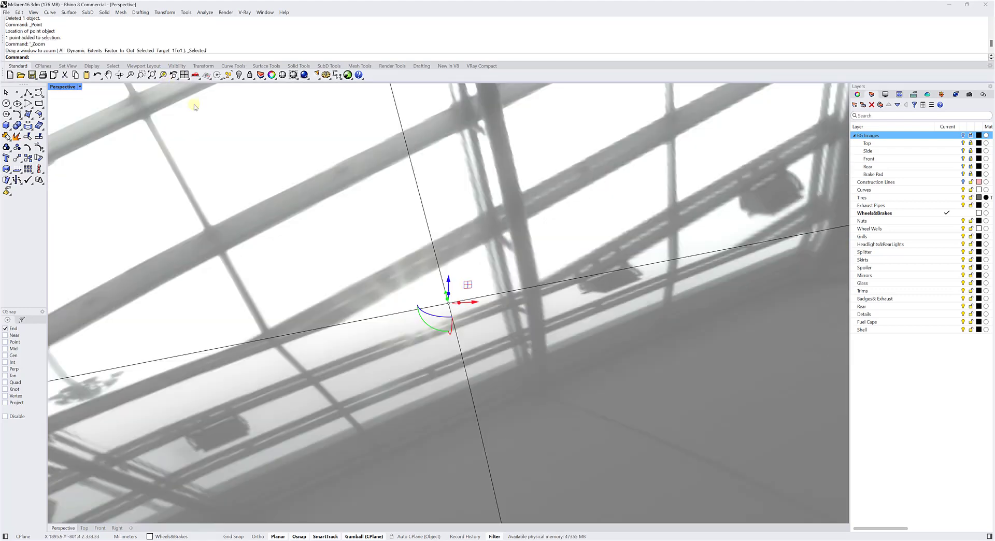
pyautogui.scroll(10, 446, 382)
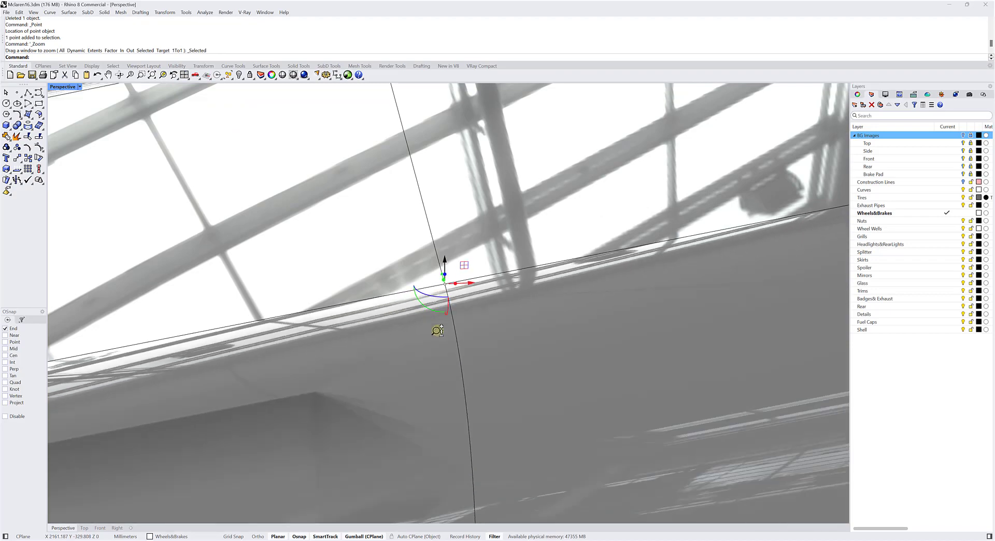
pyautogui.scroll(-4, 446, 382)
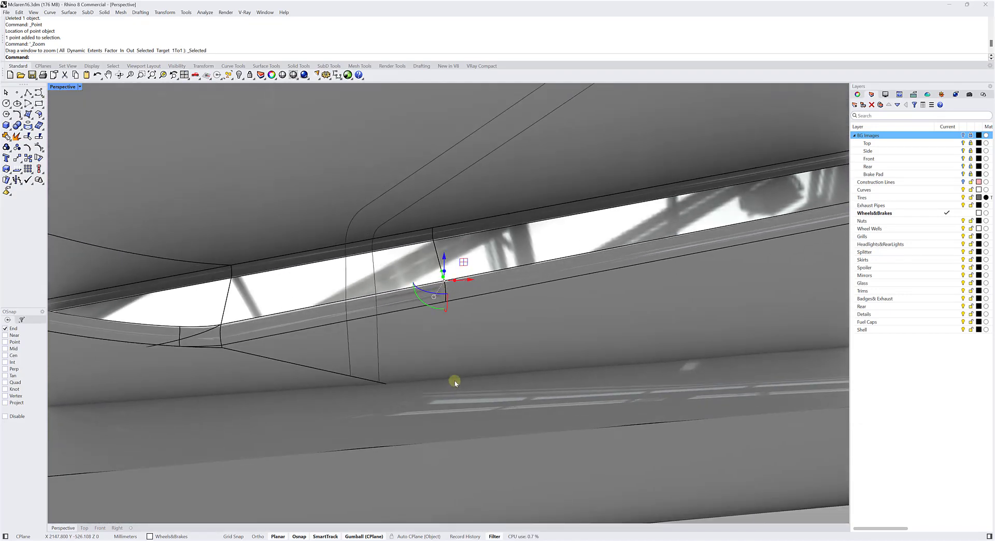
# Delete the helper point on the intake edge and return to a view of the whole car.
pyautogui.press('Delete')
pyautogui.scroll(-10, 425, 301)
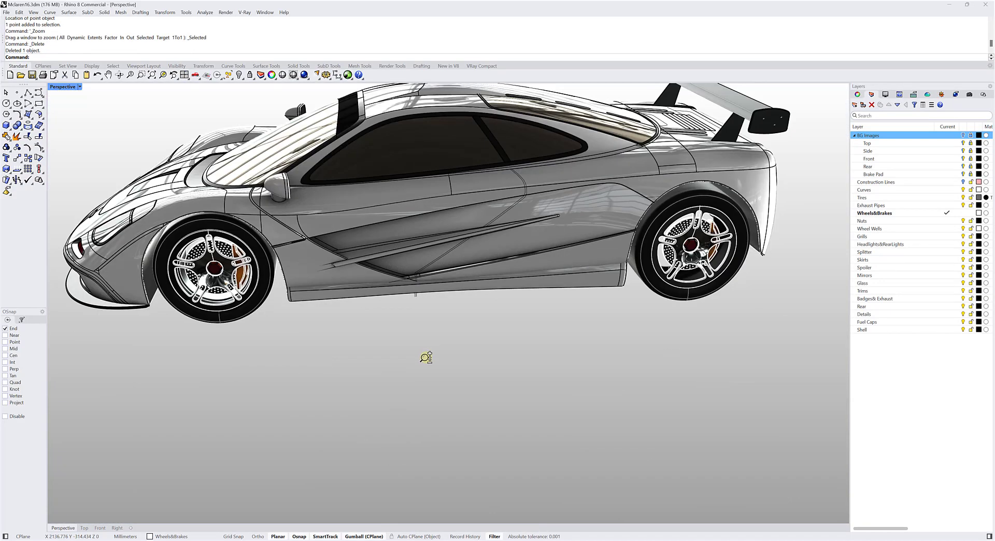
pyautogui.moveTo(426, 358); pyautogui.dragTo(456, 433, button='right')
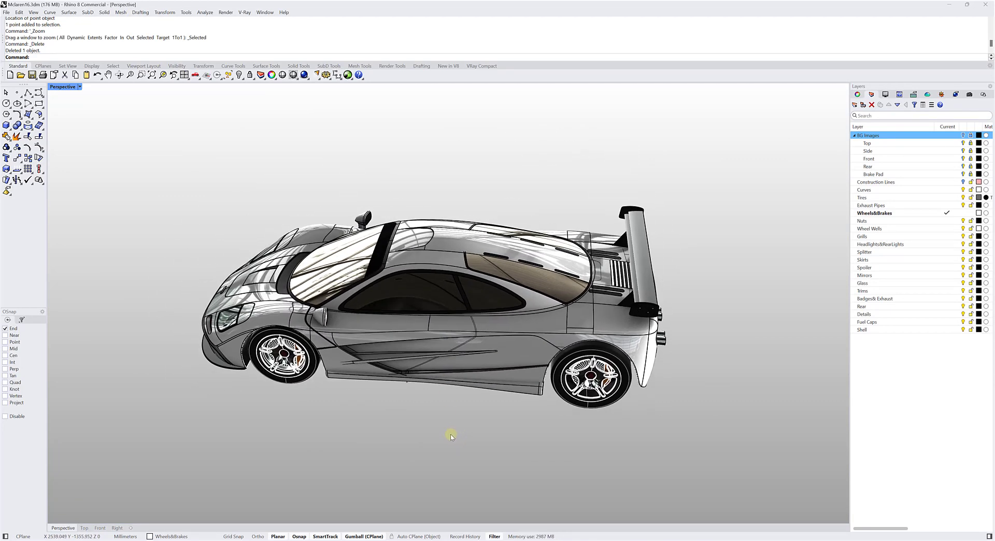